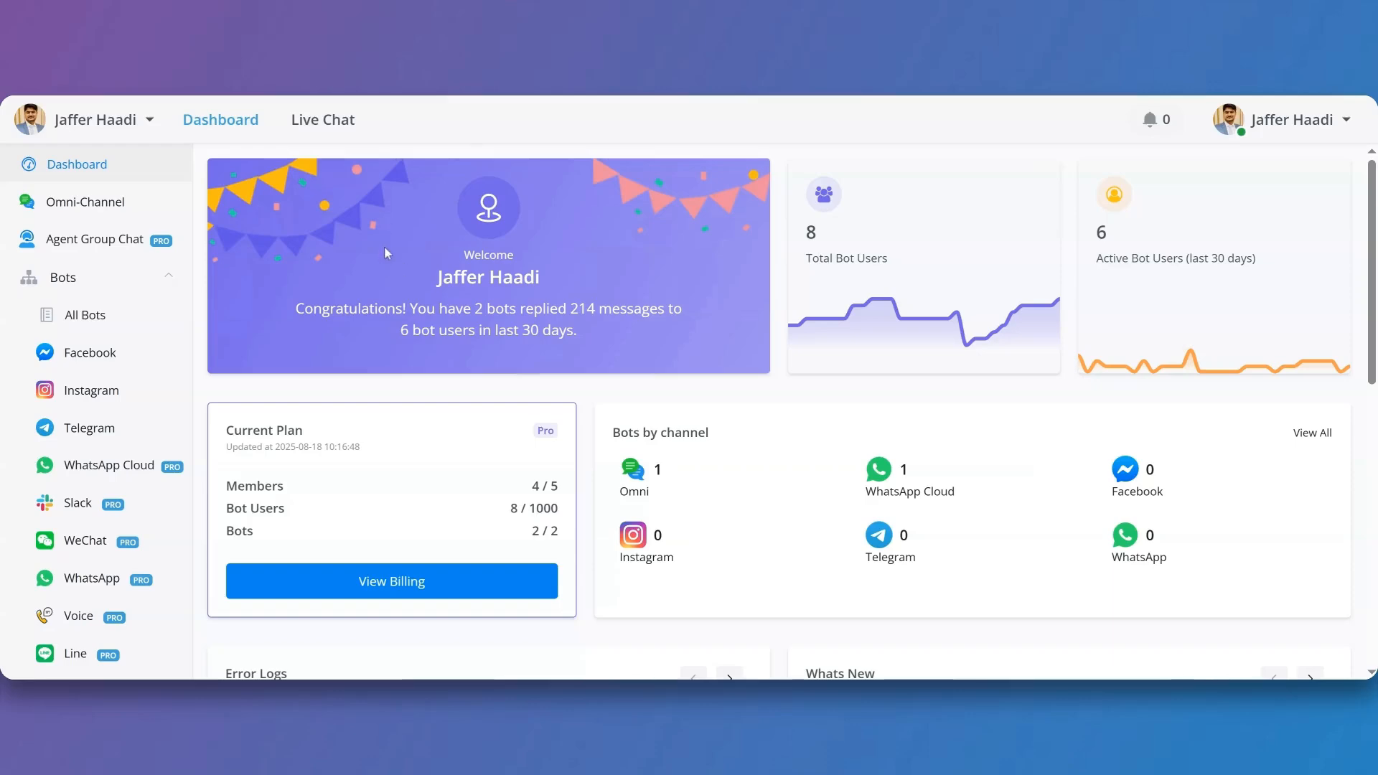
# - Start a new template from My Bot Templates in My Contents, using Omni Bot as the source bot
pyautogui.scroll(-5, 126, 266)
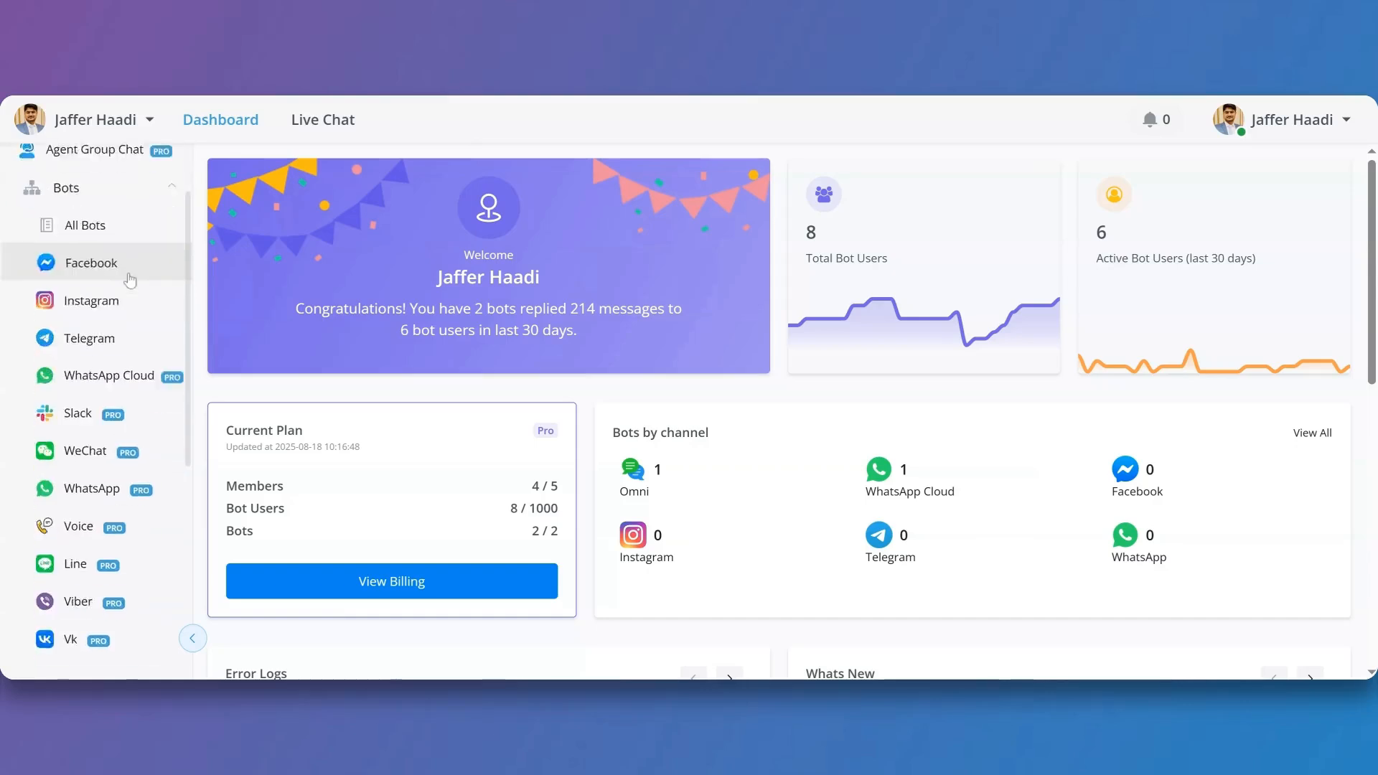
pyautogui.scroll(-3, 129, 280)
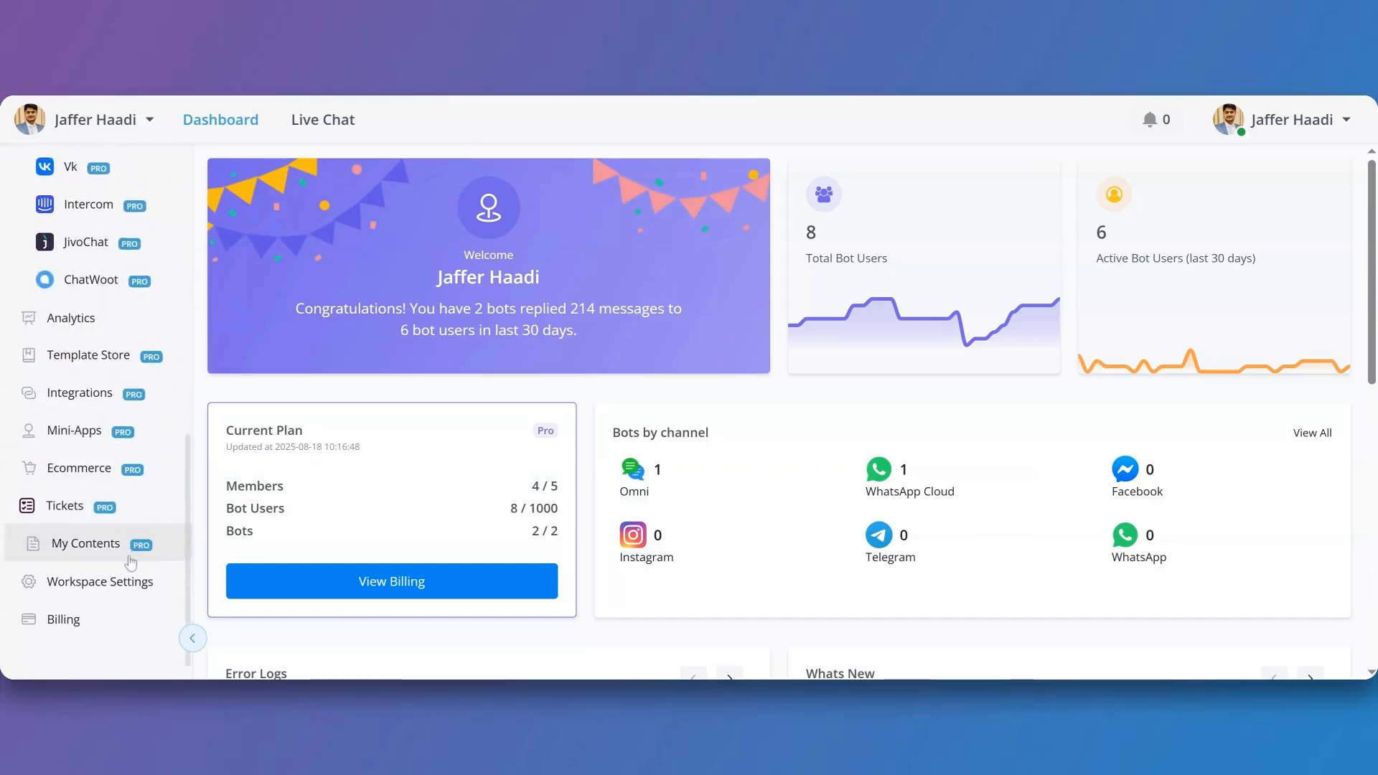
pyautogui.click(103, 550)
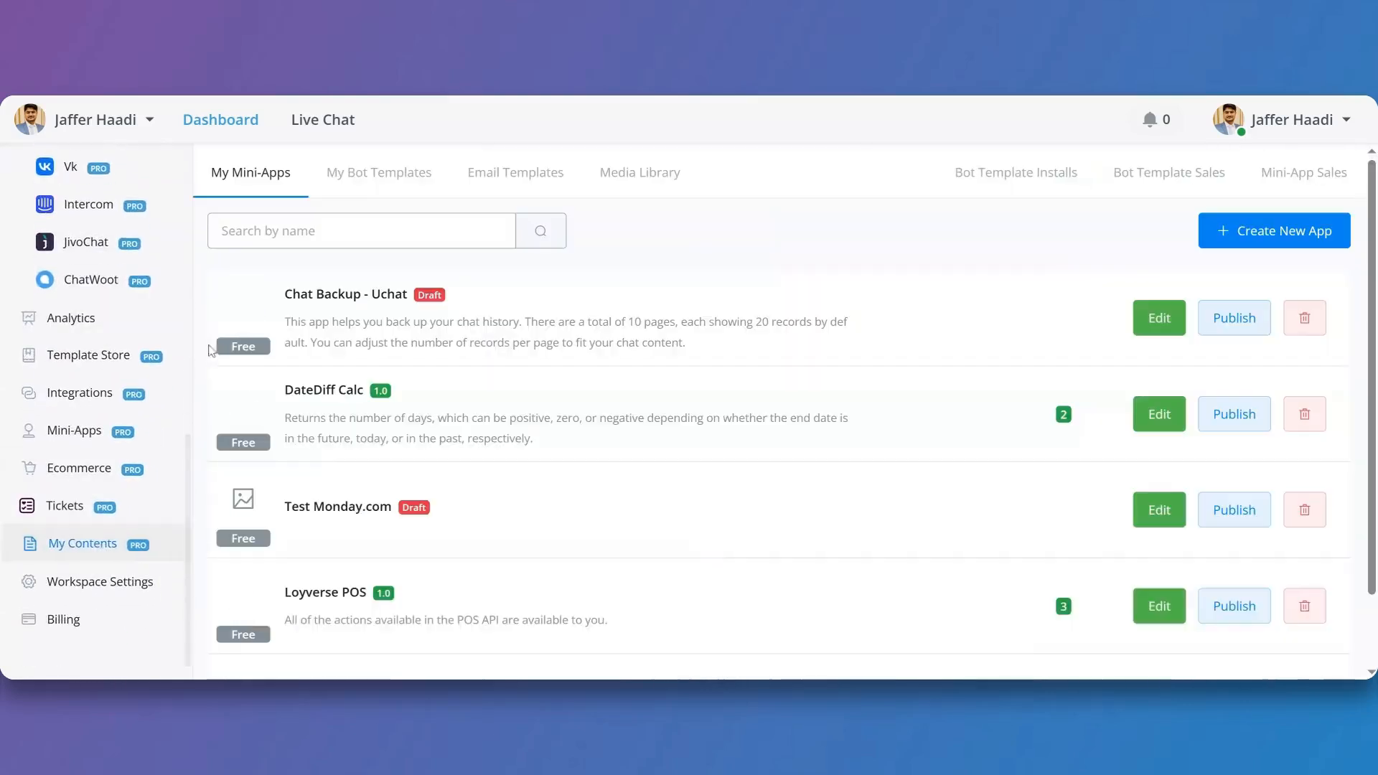
pyautogui.click(360, 191)
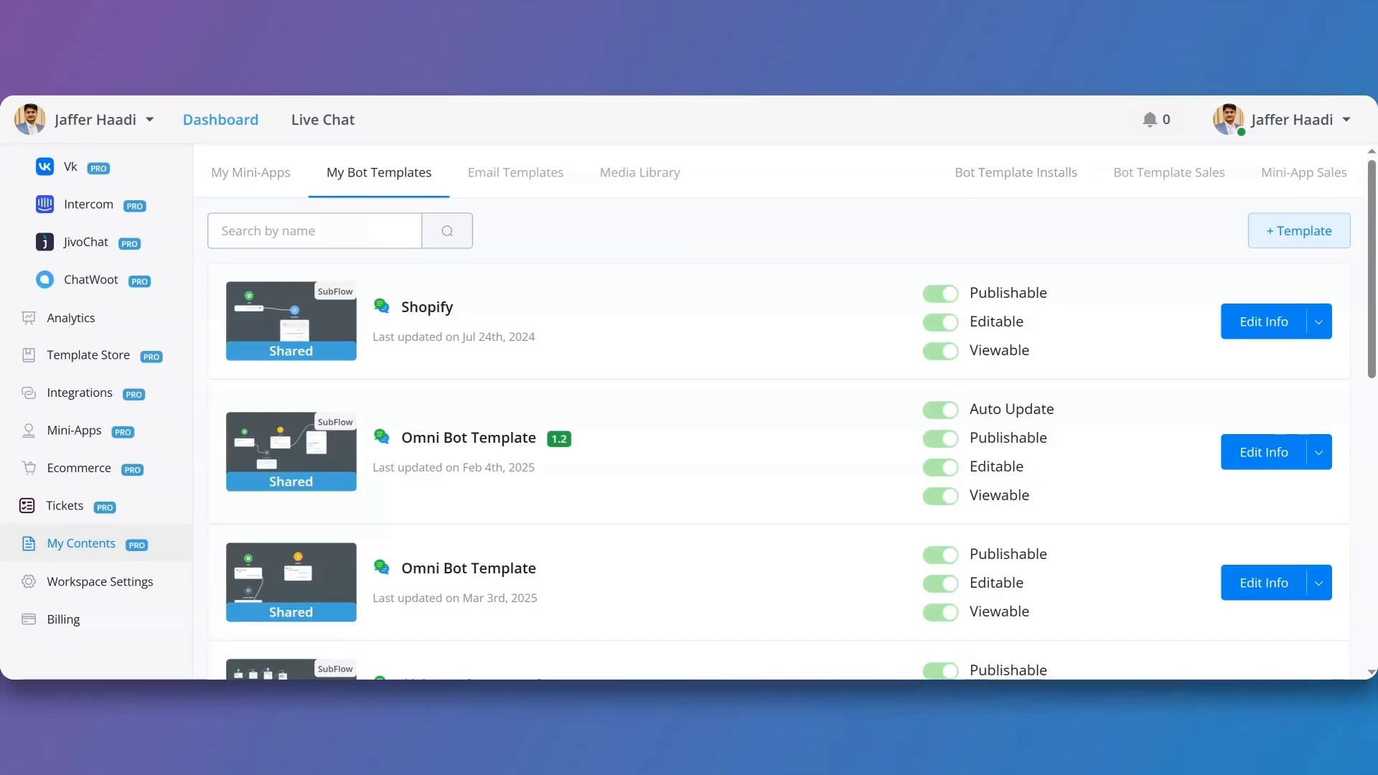
pyautogui.click(1285, 236)
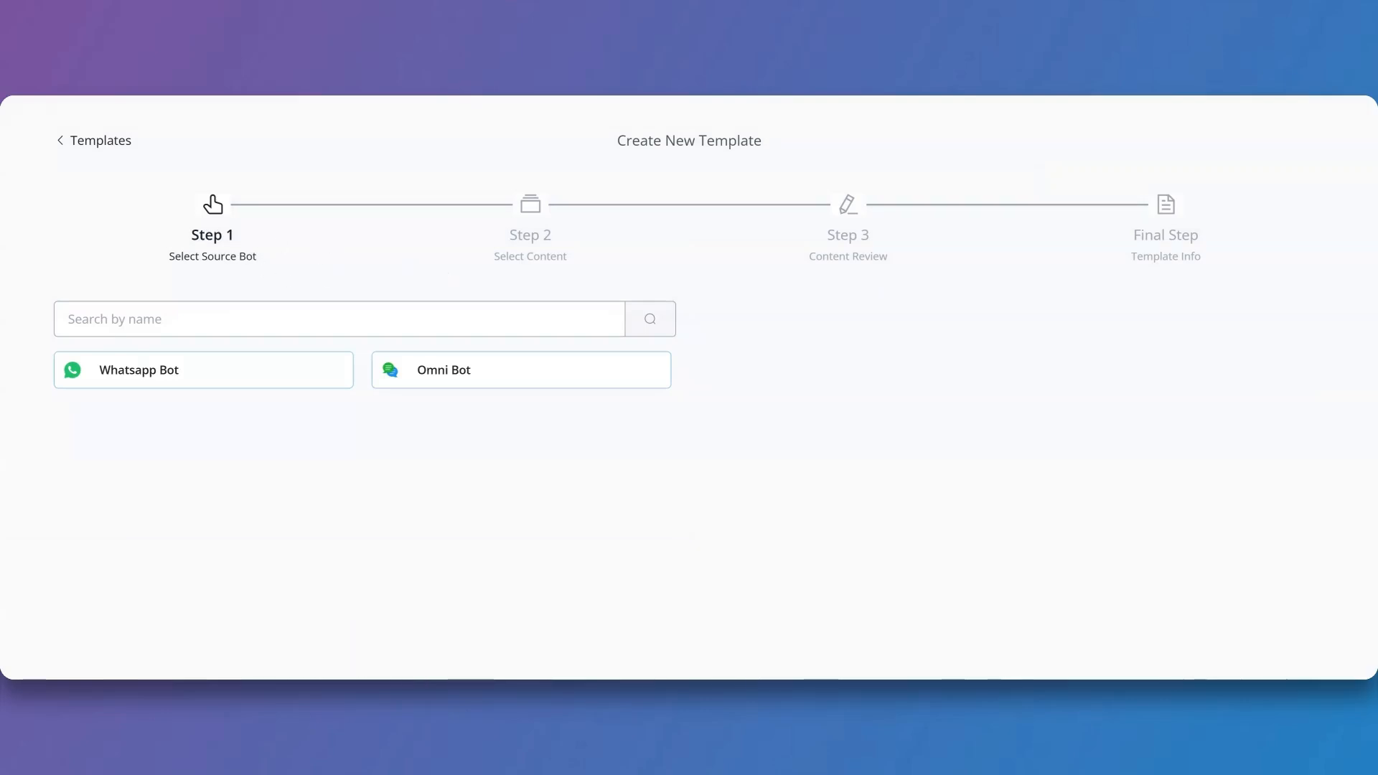
pyautogui.click(506, 374)
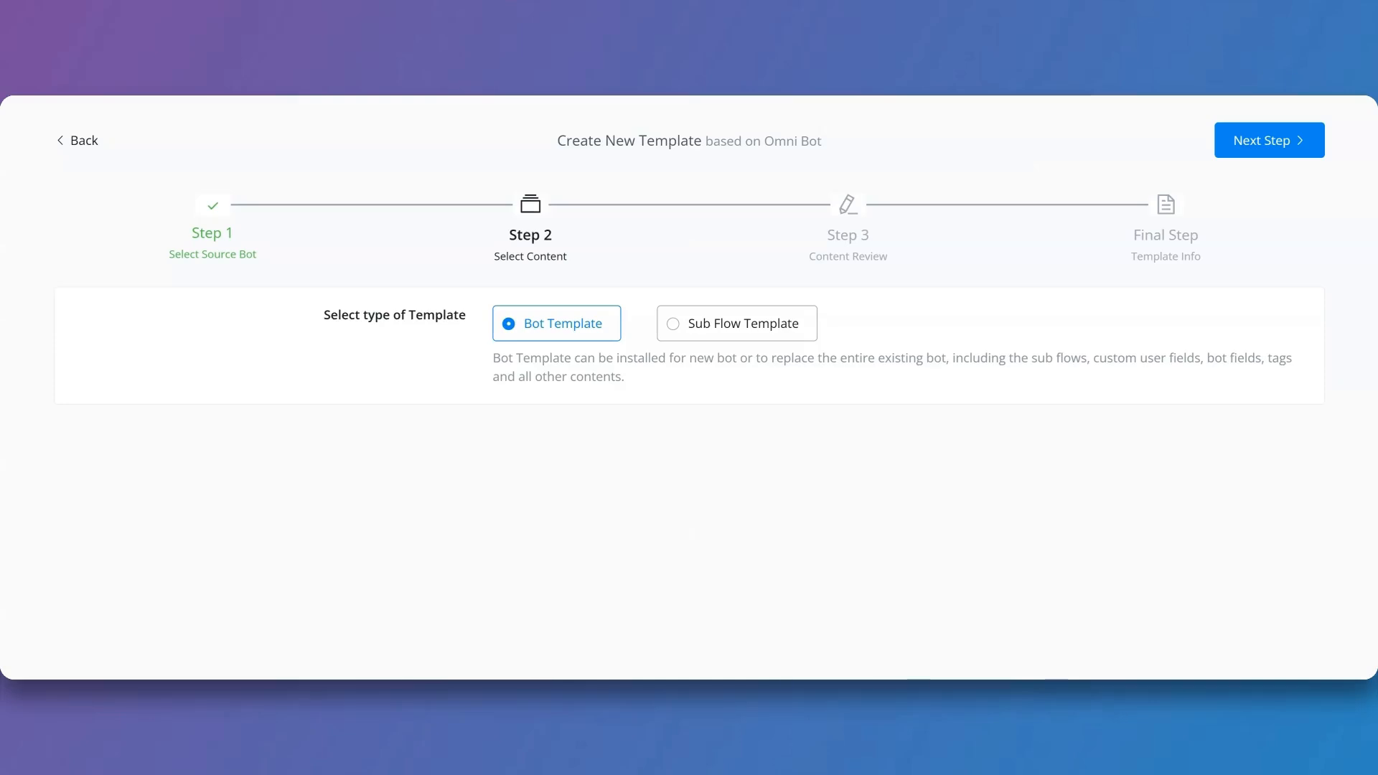
# - Compare the Sub Flow Template type with Bot Template, choose Bot Template and continue to the content review
pyautogui.click(712, 321)
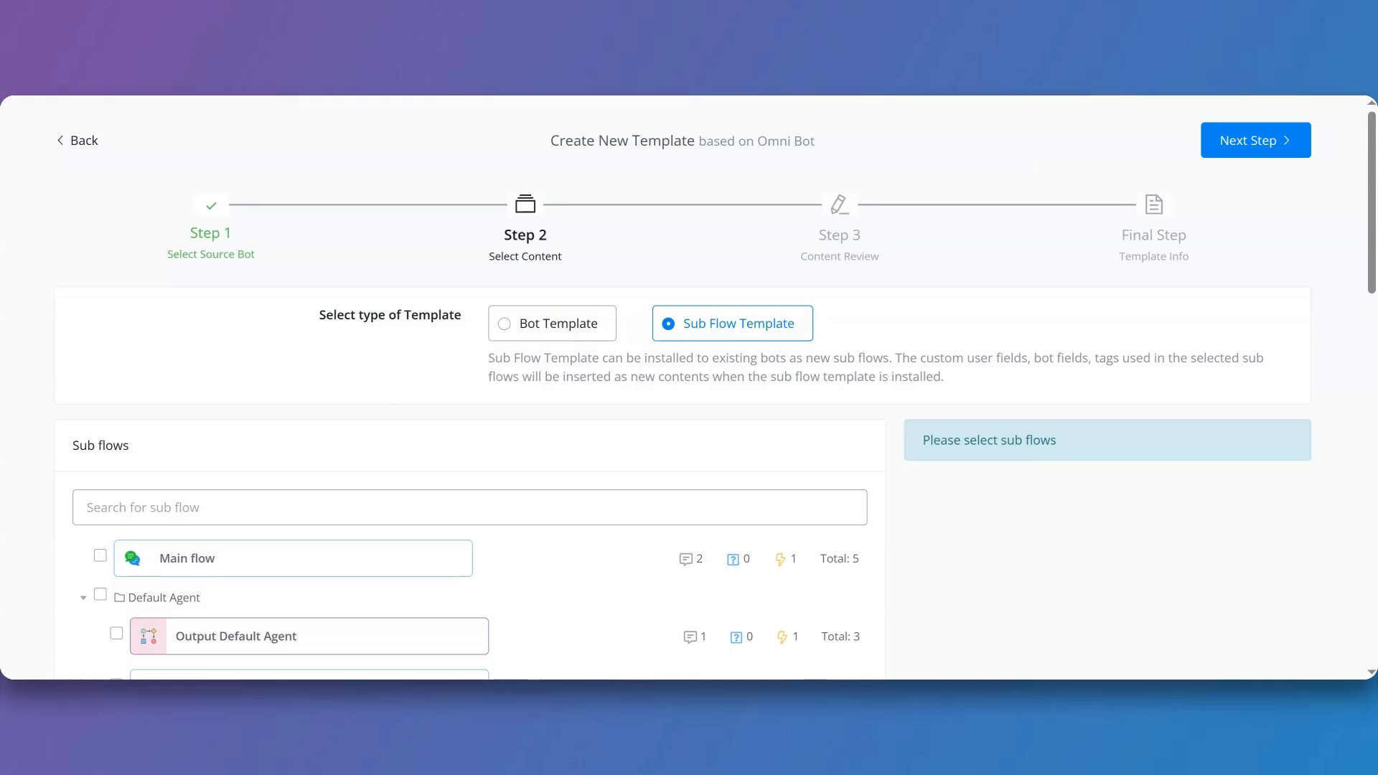
pyautogui.scroll(-2, 391, 292)
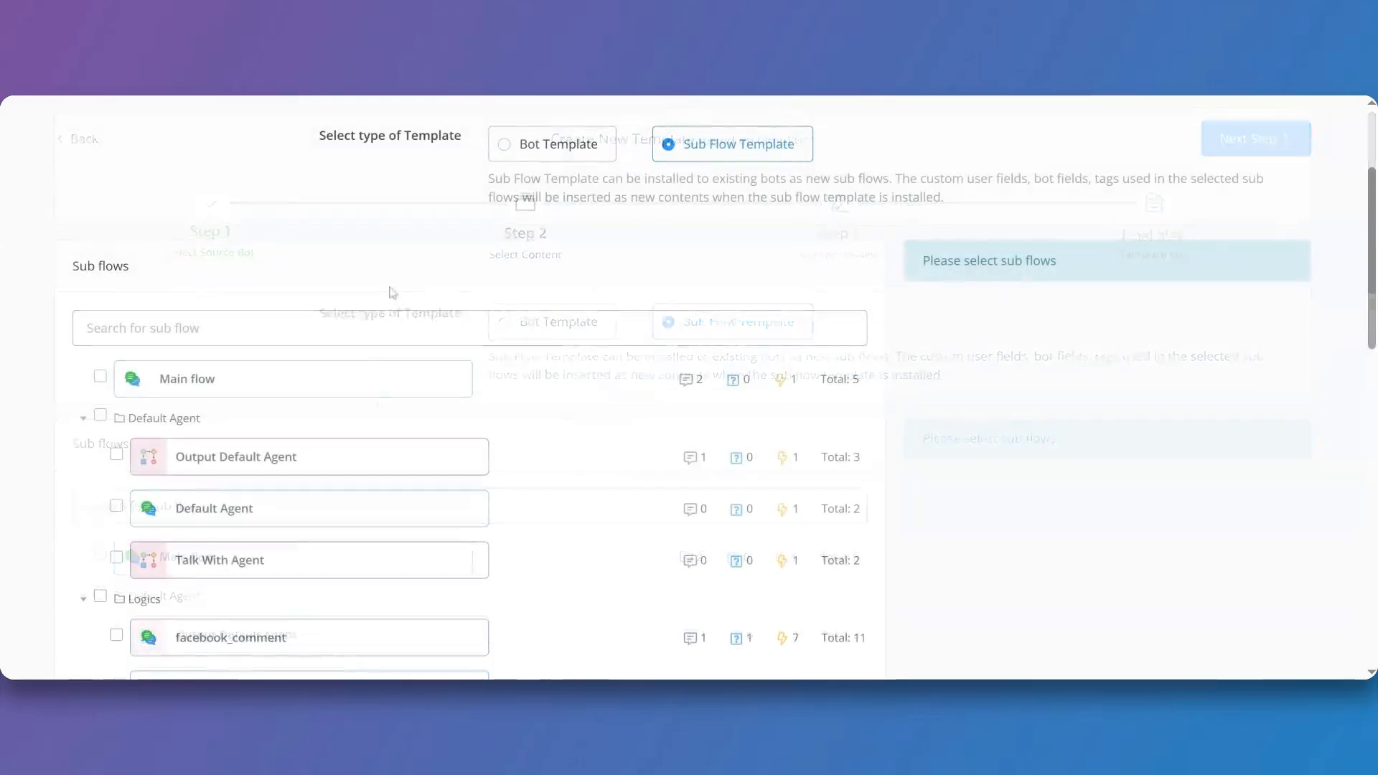
pyautogui.scroll(1, 360, 292)
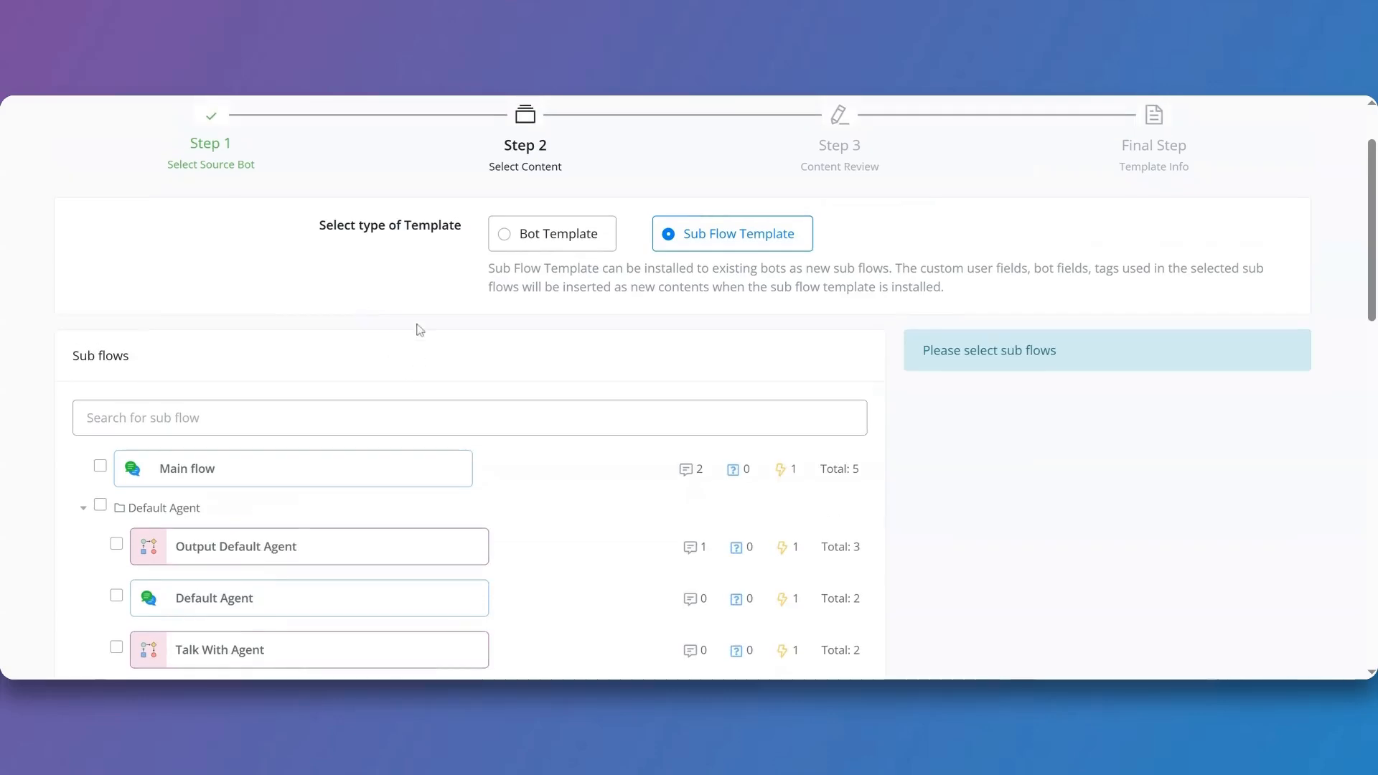
pyautogui.click(533, 239)
pyautogui.click(704, 330)
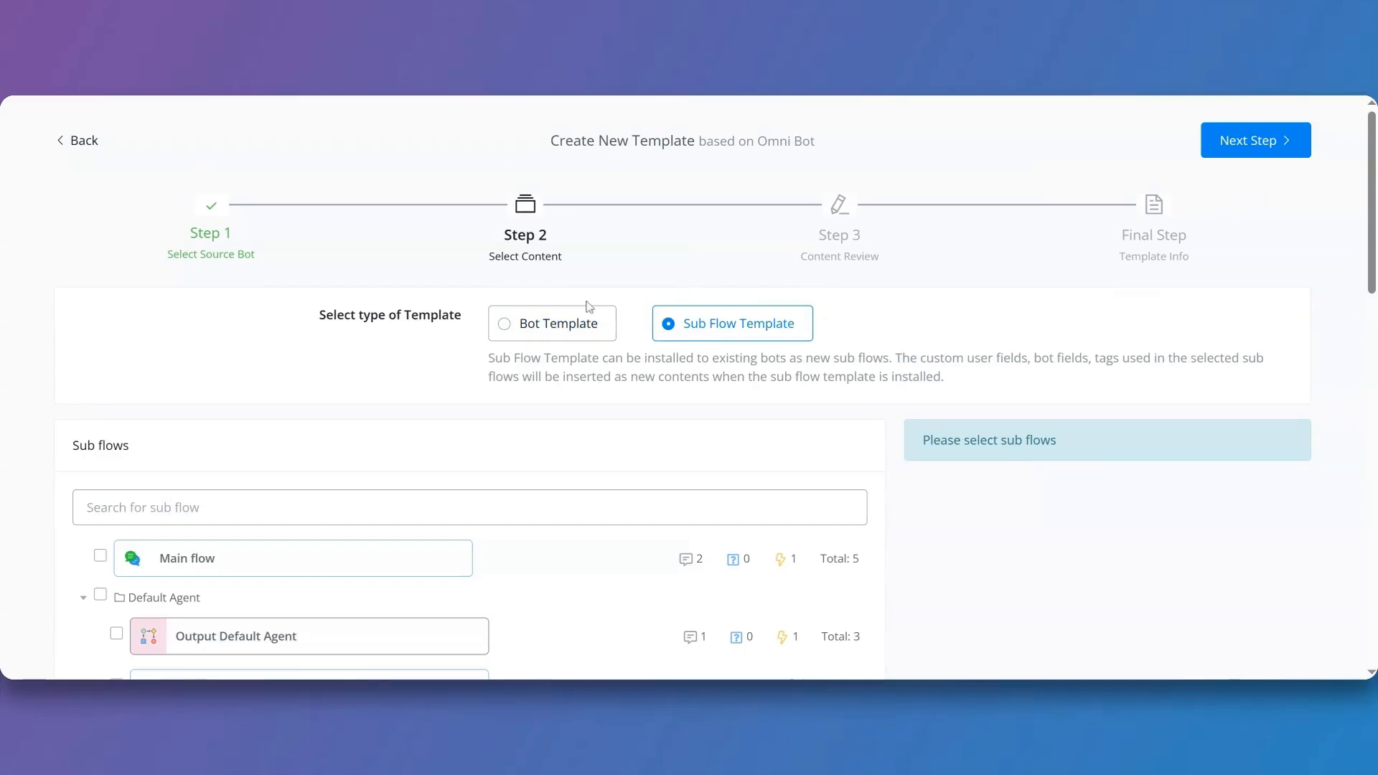
pyautogui.click(569, 328)
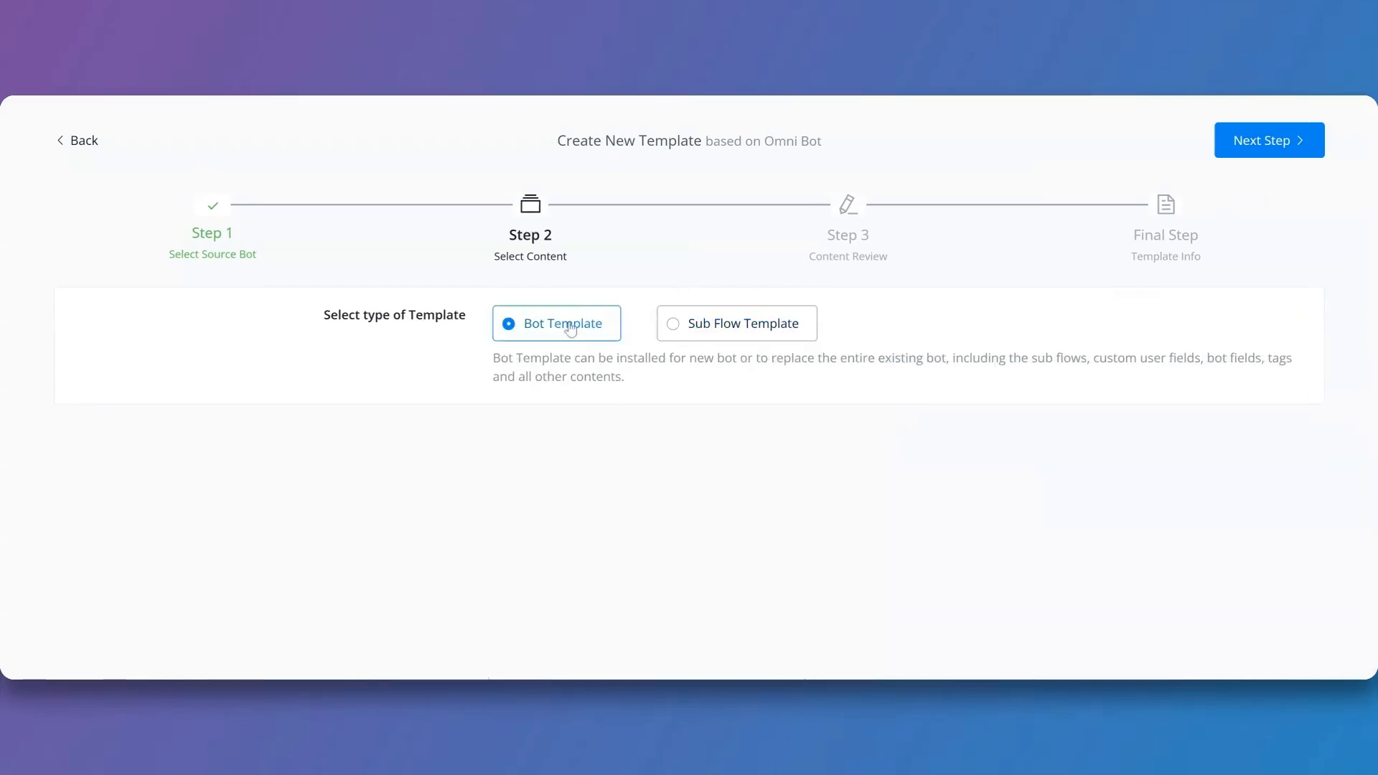
pyautogui.click(1258, 144)
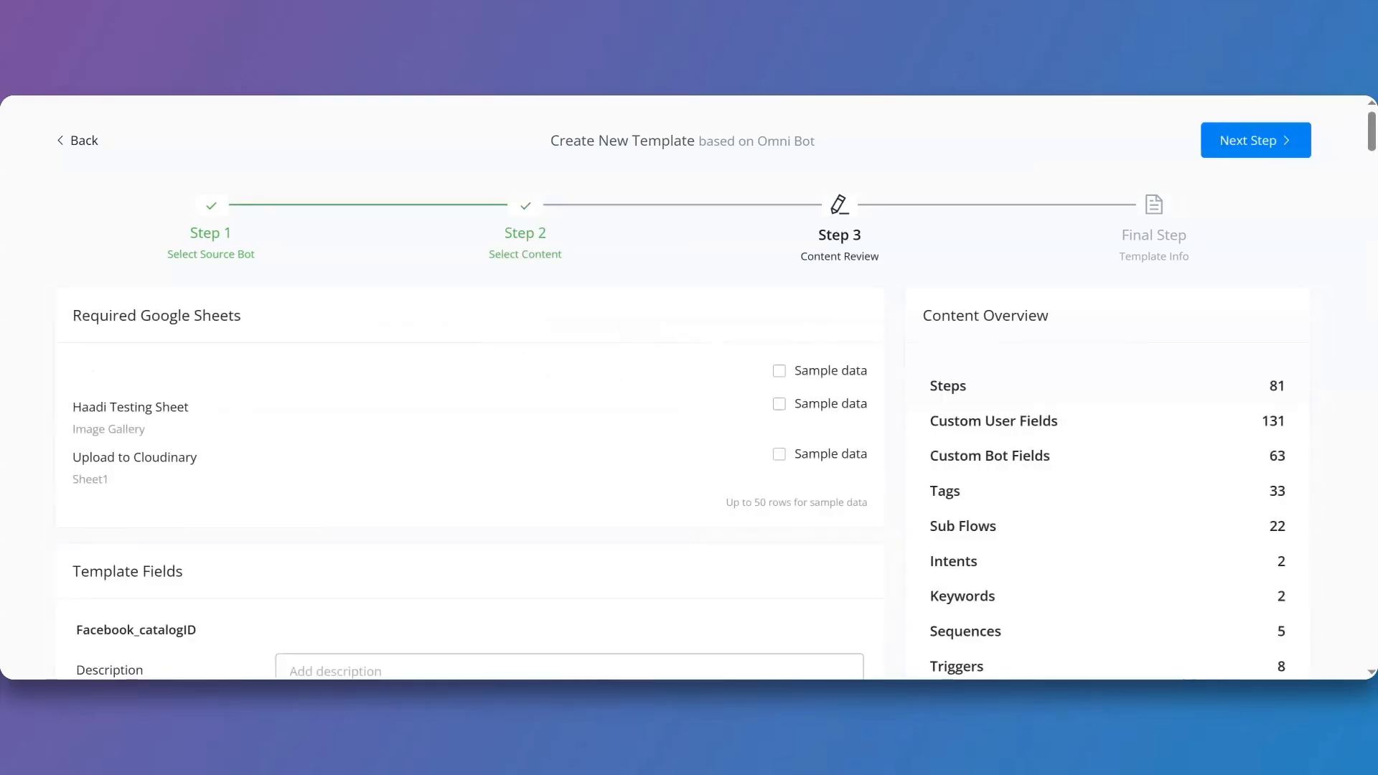
# - Review the content overview, the required Google Sheets and the template fields of the bot template
pyautogui.scroll(-1, 689, 402)
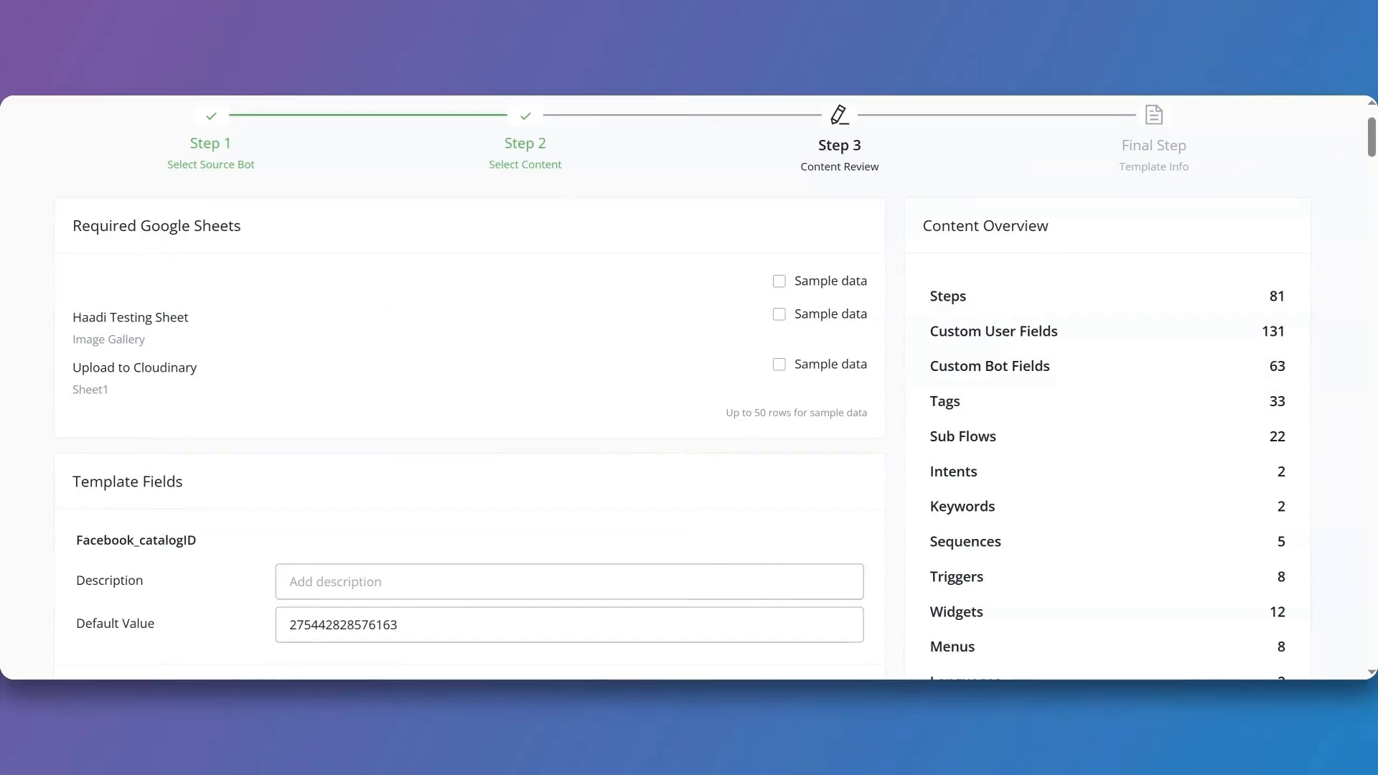
pyautogui.moveTo(929, 300); pyautogui.dragTo(1307, 298)
pyautogui.click(1117, 310)
pyautogui.scroll(-1, 1037, 390)
pyautogui.scroll(-1, 1038, 389)
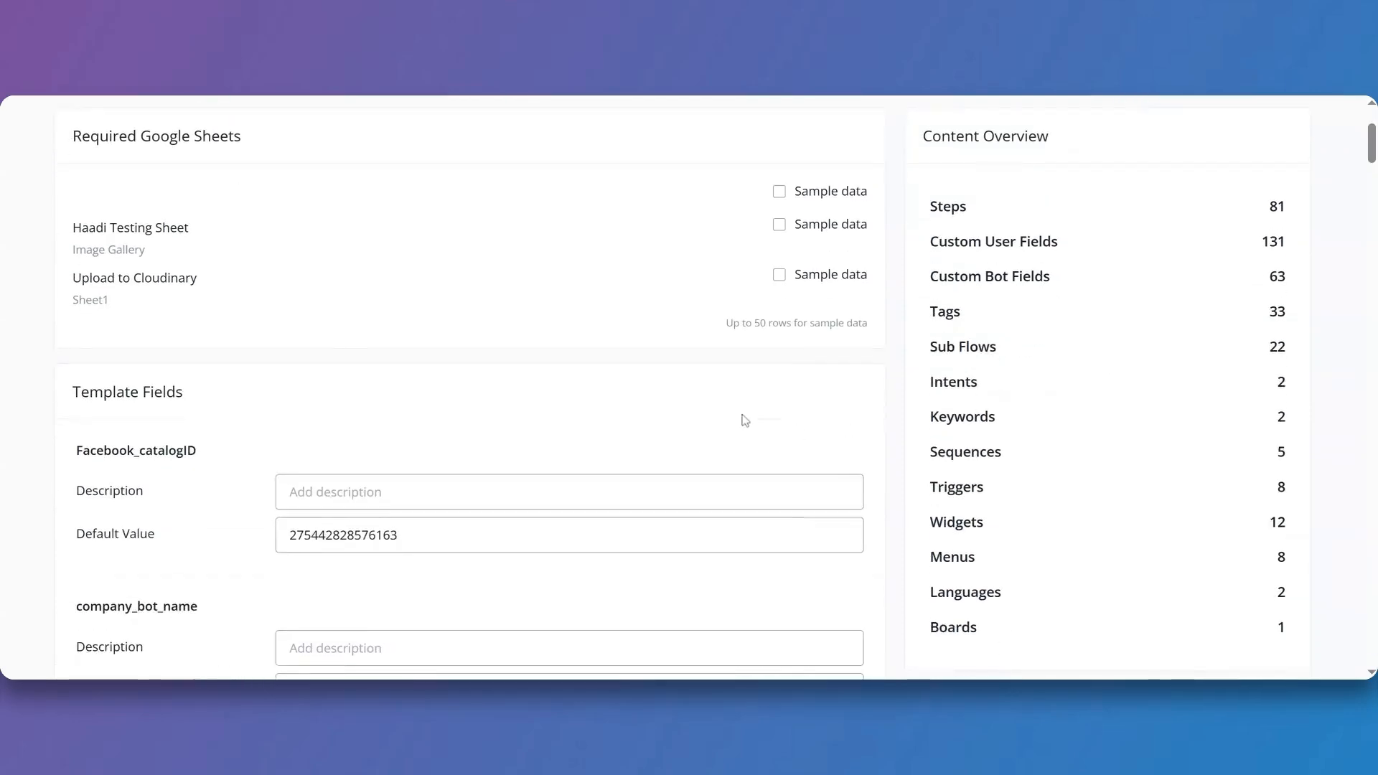
pyautogui.scroll(4, 745, 420)
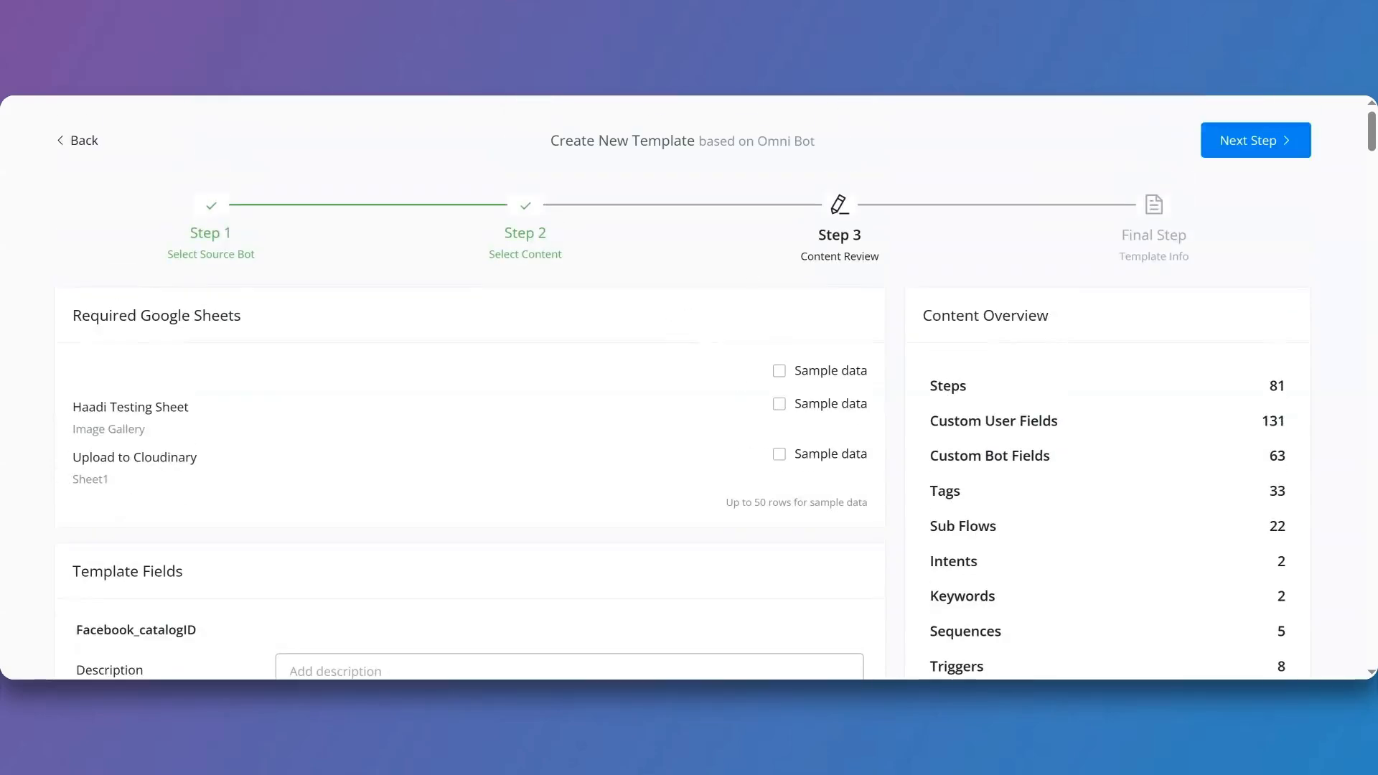
pyautogui.scroll(-4, 670, 326)
pyautogui.scroll(-2, 573, 287)
pyautogui.scroll(2, 646, 251)
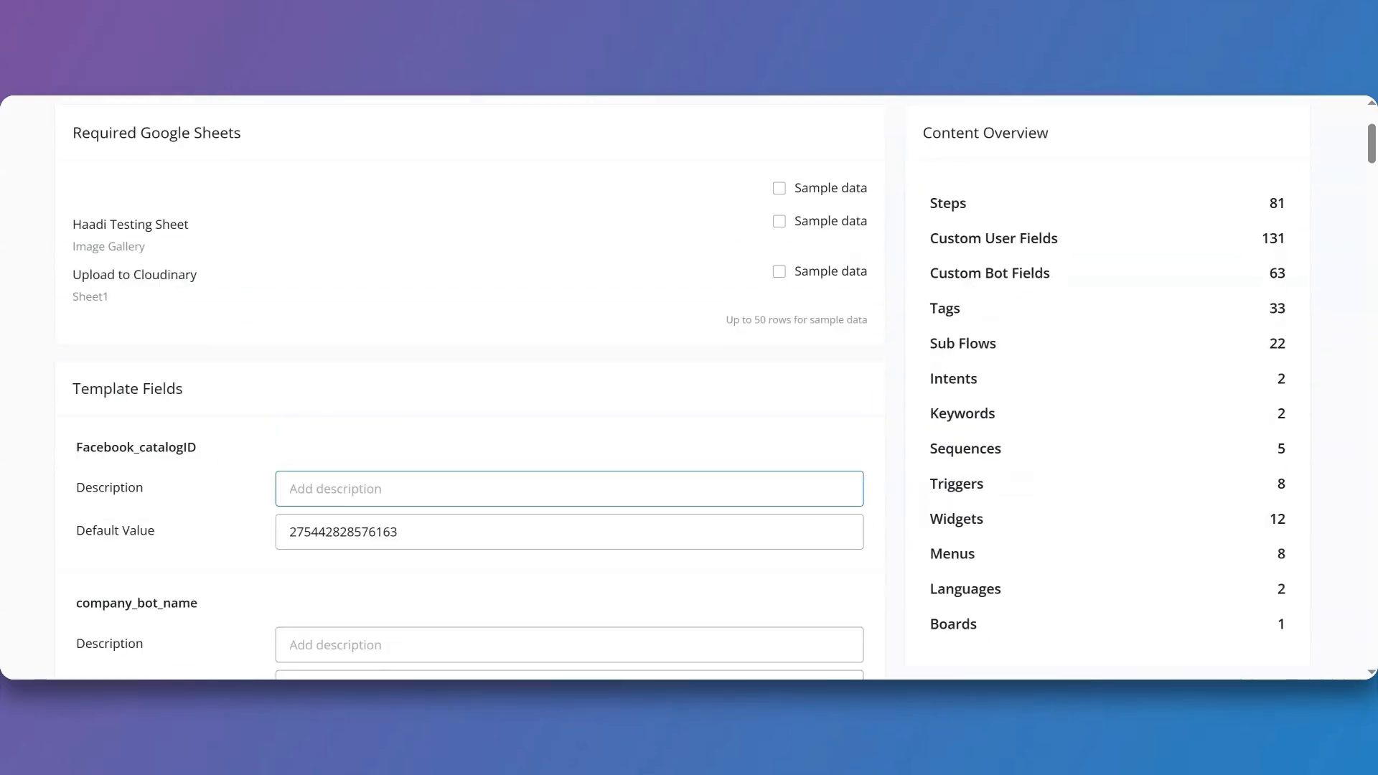
pyautogui.scroll(2, 718, 302)
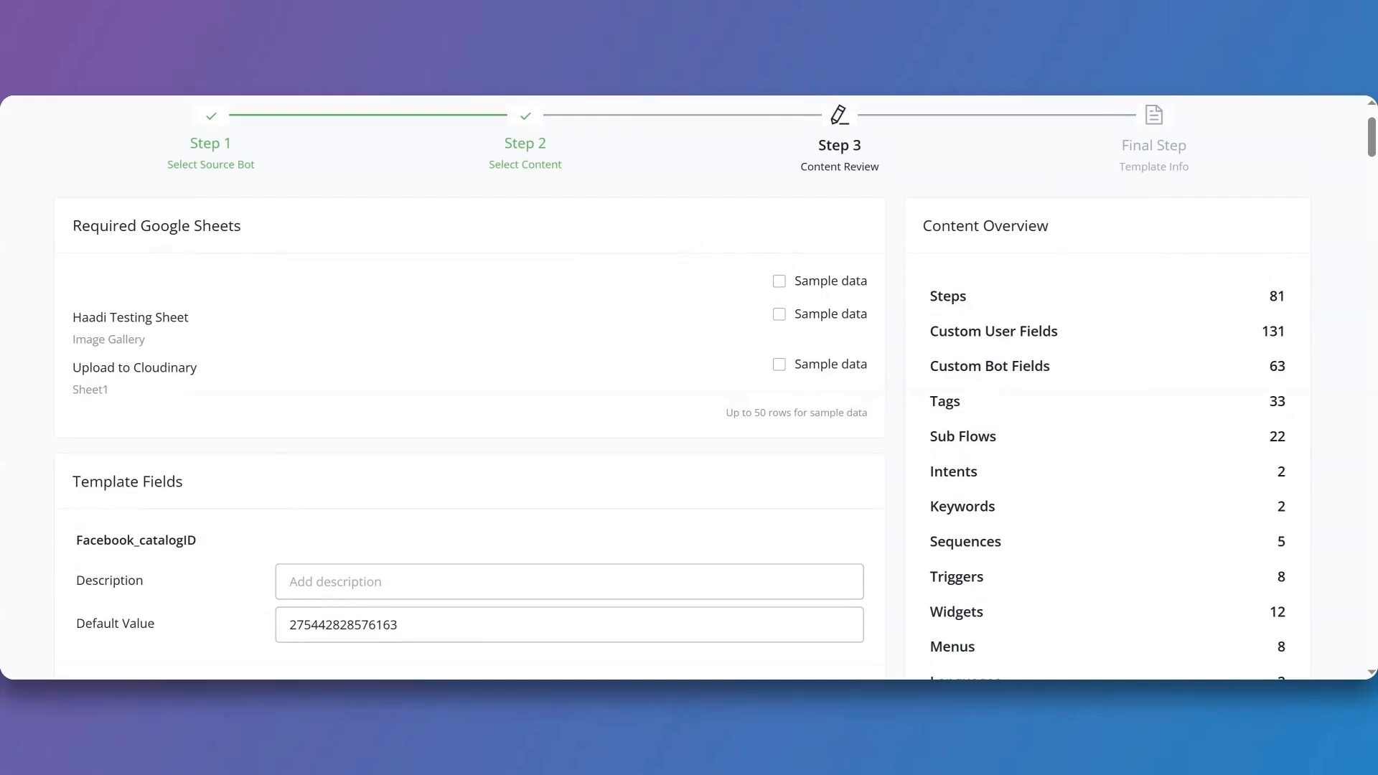
# - Include sample data for the Image Gallery and Sheet1 Google Sheets and continue to the template info
pyautogui.click(779, 314)
pyautogui.click(780, 366)
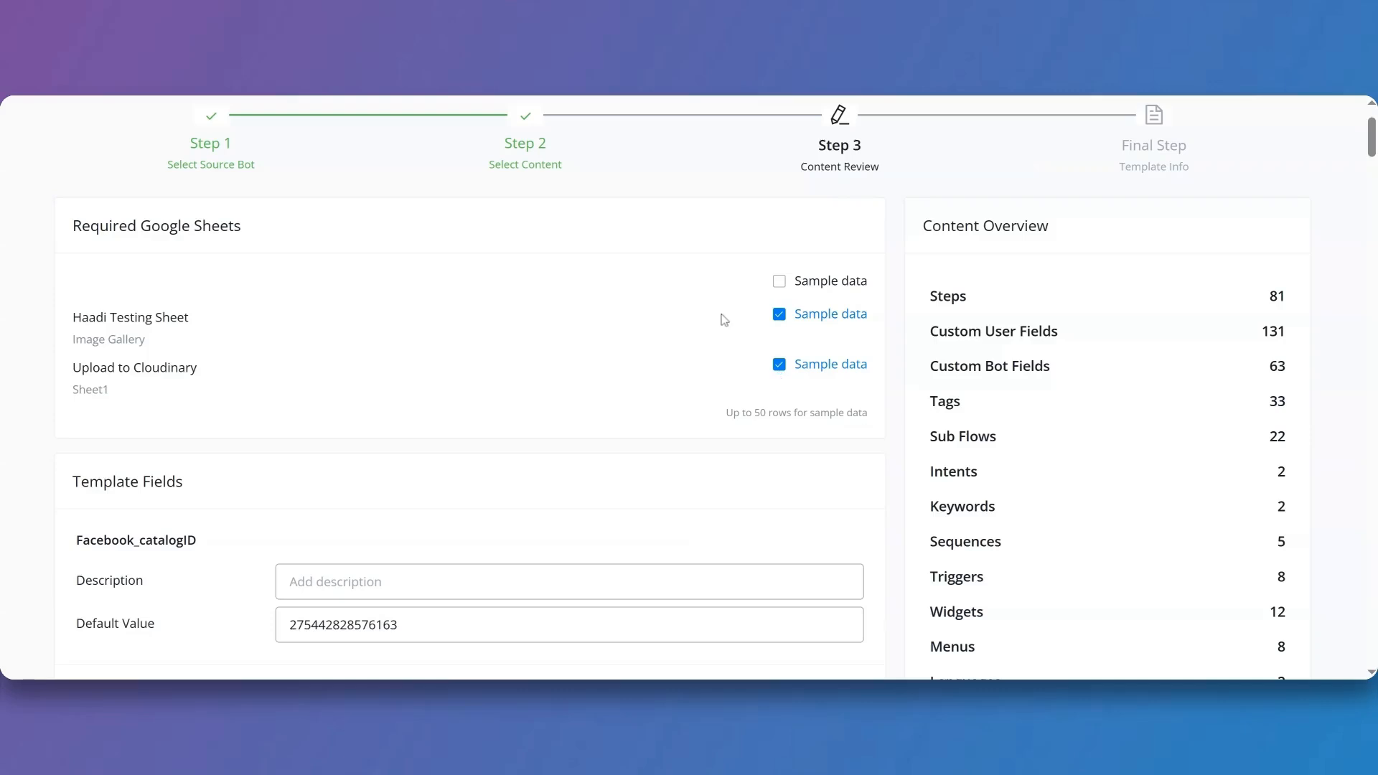
pyautogui.scroll(2, 723, 316)
pyautogui.click(1258, 157)
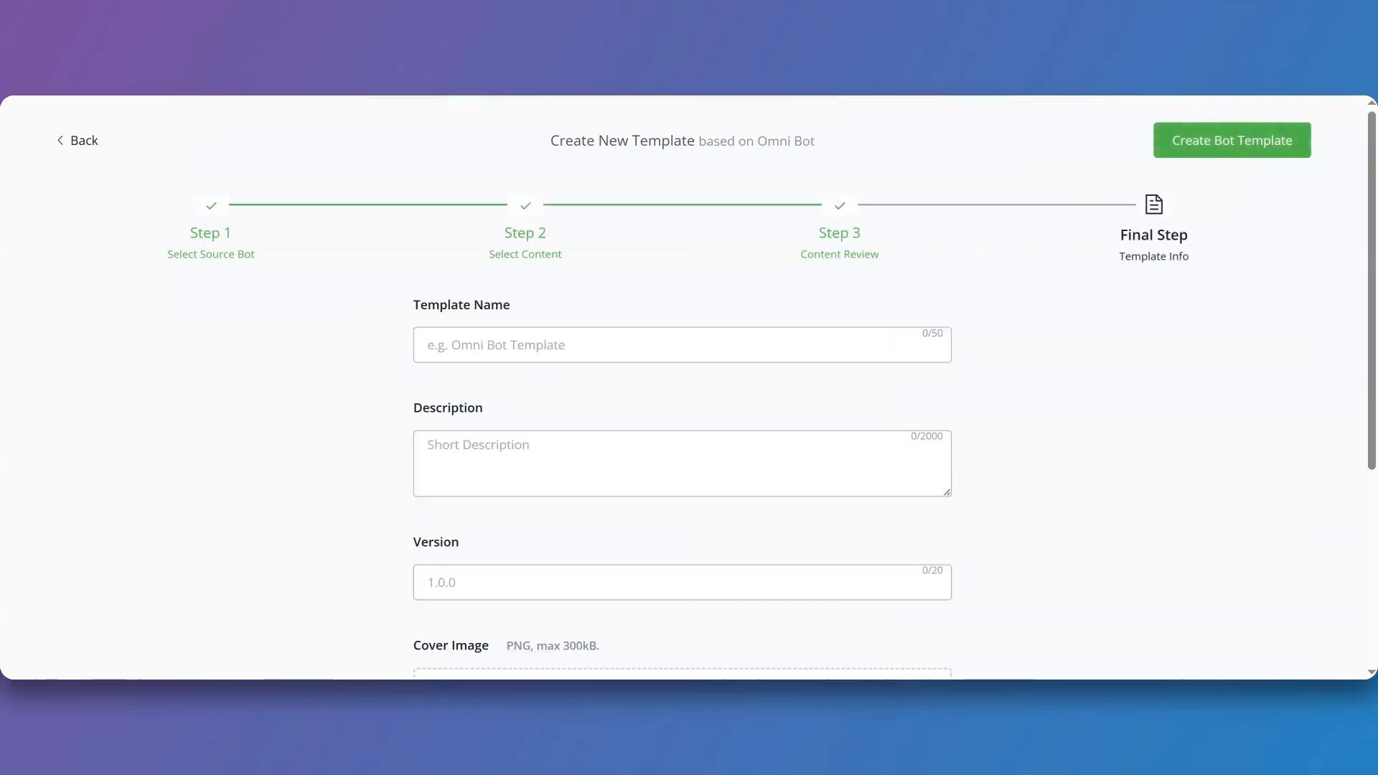
# - Examine the template info form: name, description, version, cover image, and the Publishable, Editable and Viewing options
pyautogui.scroll(-1, 653, 333)
pyautogui.click(717, 256)
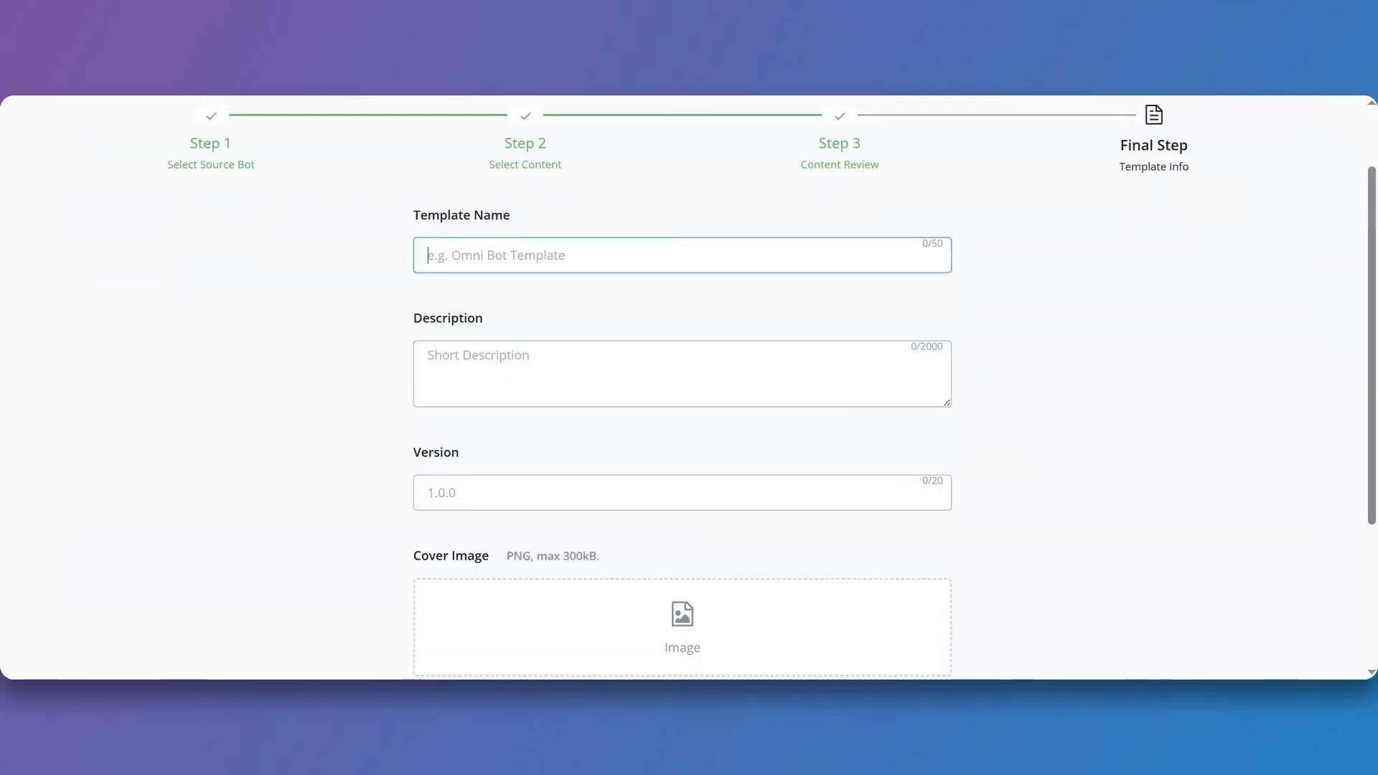
pyautogui.scroll(-1, 703, 276)
pyautogui.click(703, 282)
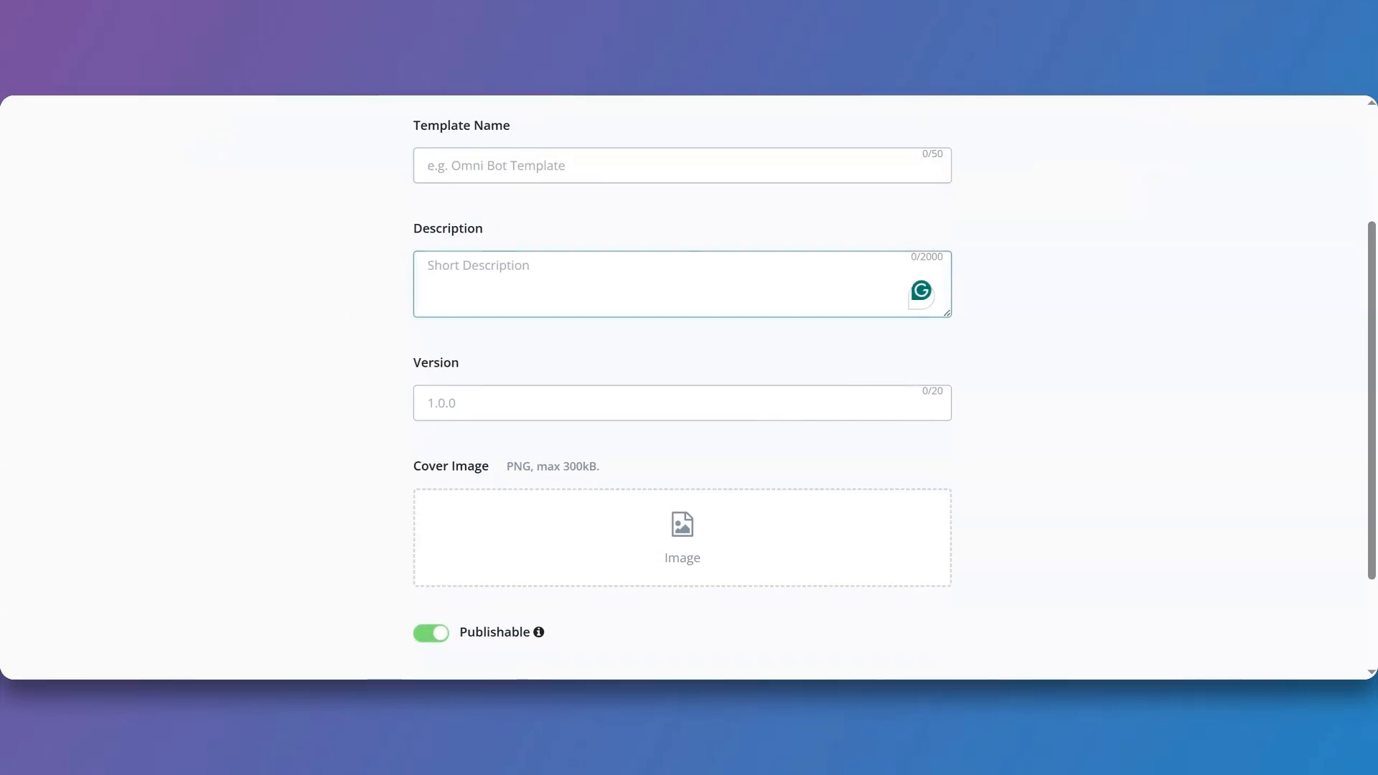
pyautogui.scroll(-1, 606, 294)
pyautogui.click(606, 305)
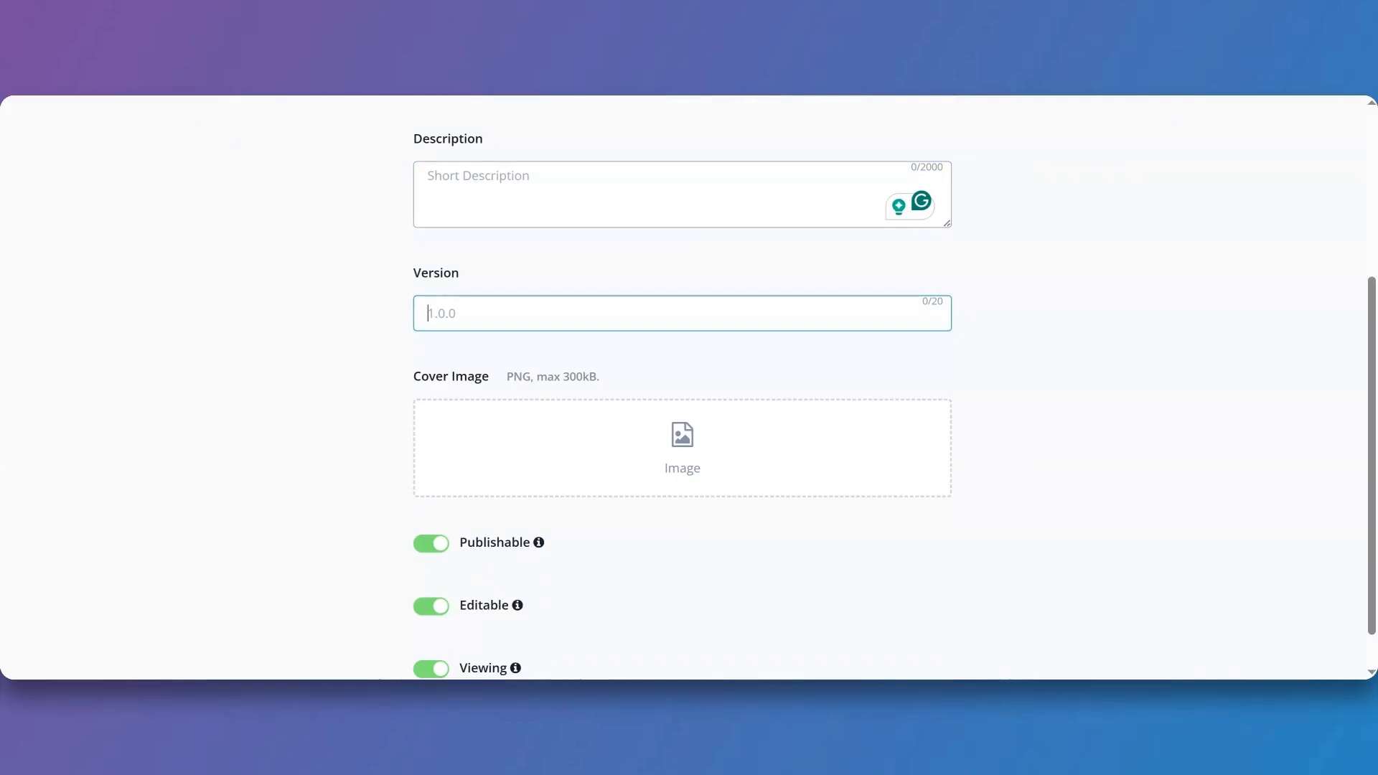
pyautogui.scroll(-1, 660, 331)
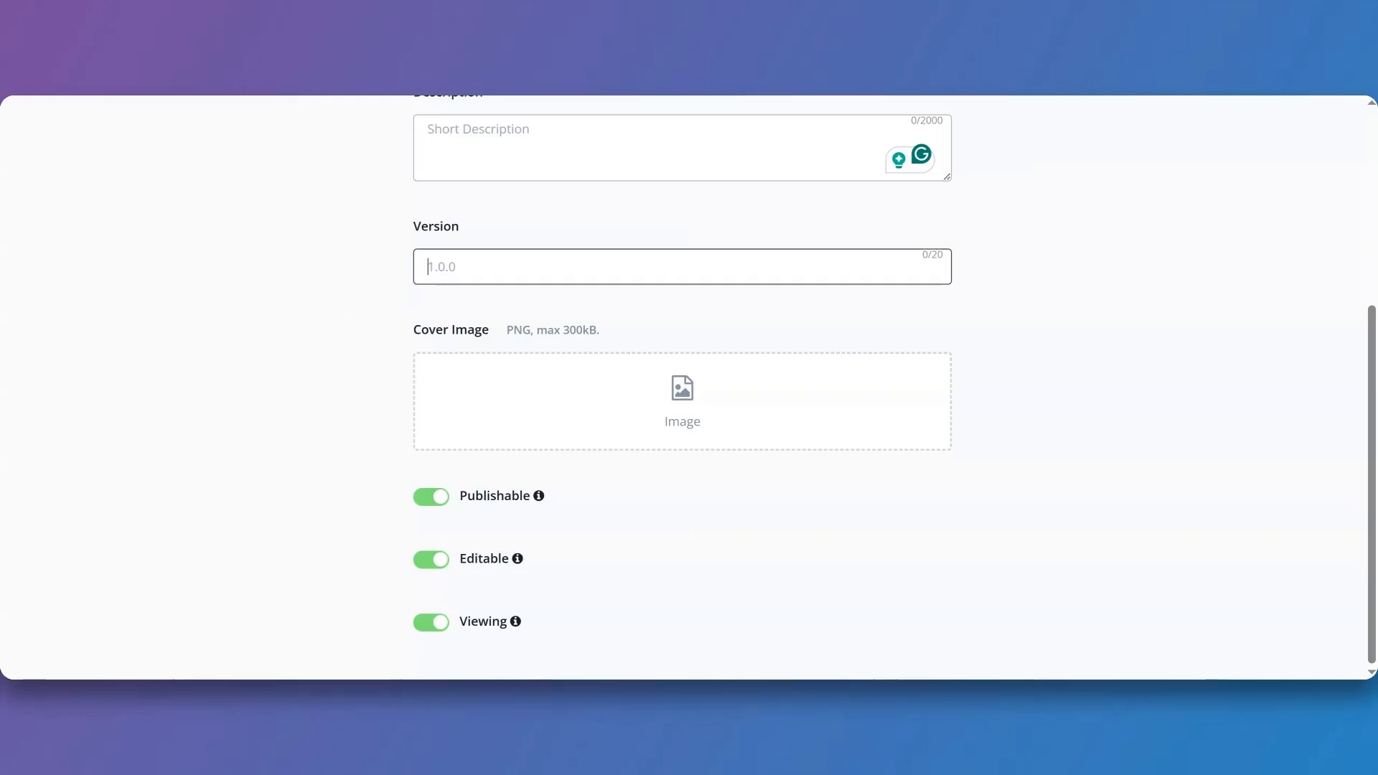
pyautogui.scroll(5, 442, 635)
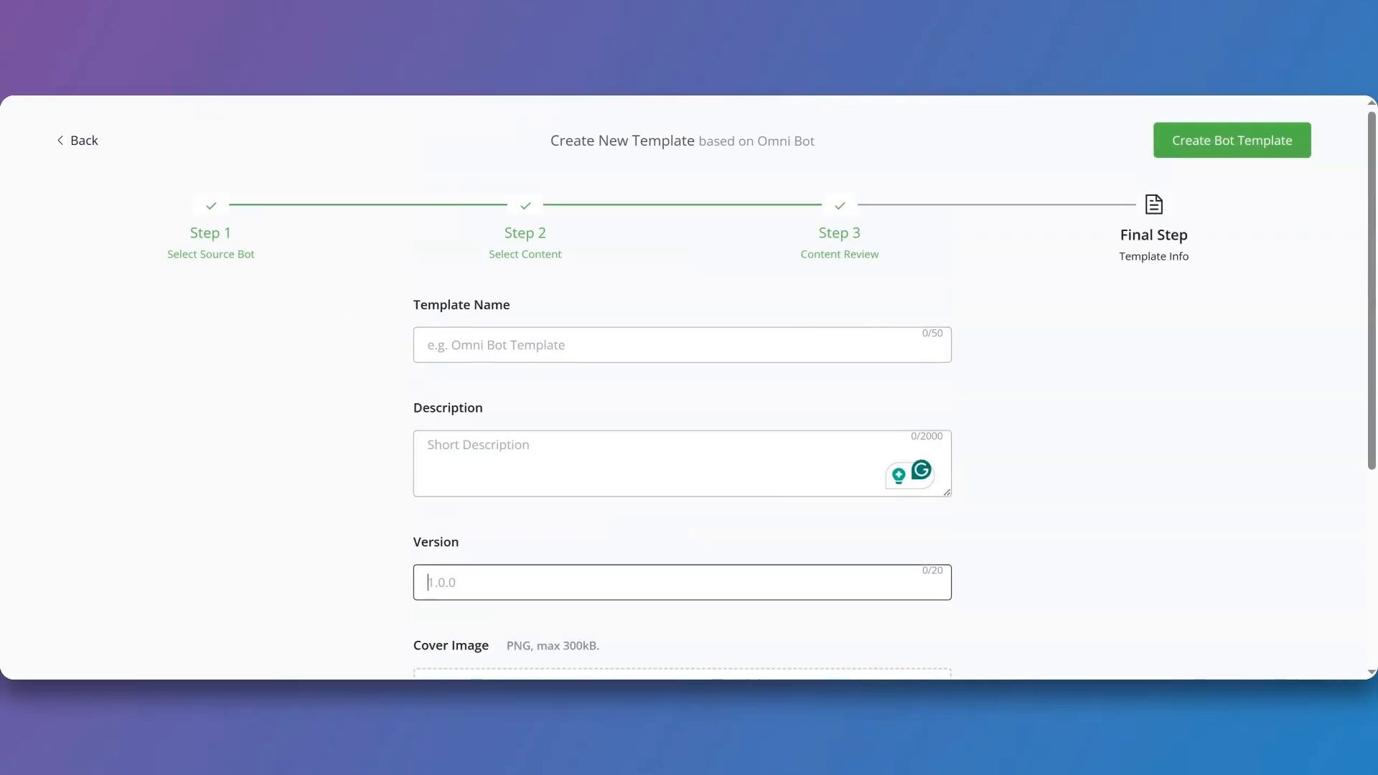
# - Return to the content selection stage and set the template type to Sub Flow Template
pyautogui.click(78, 145)
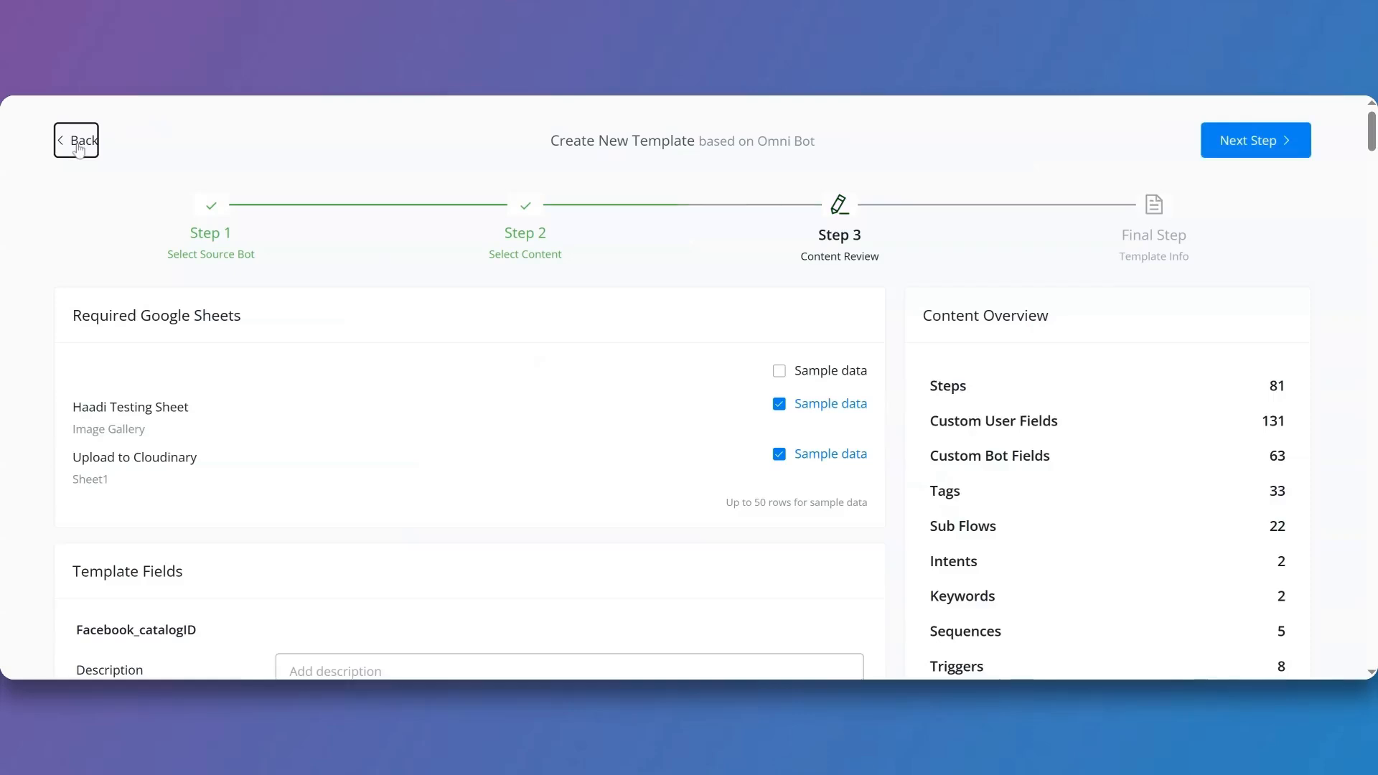
pyautogui.click(78, 144)
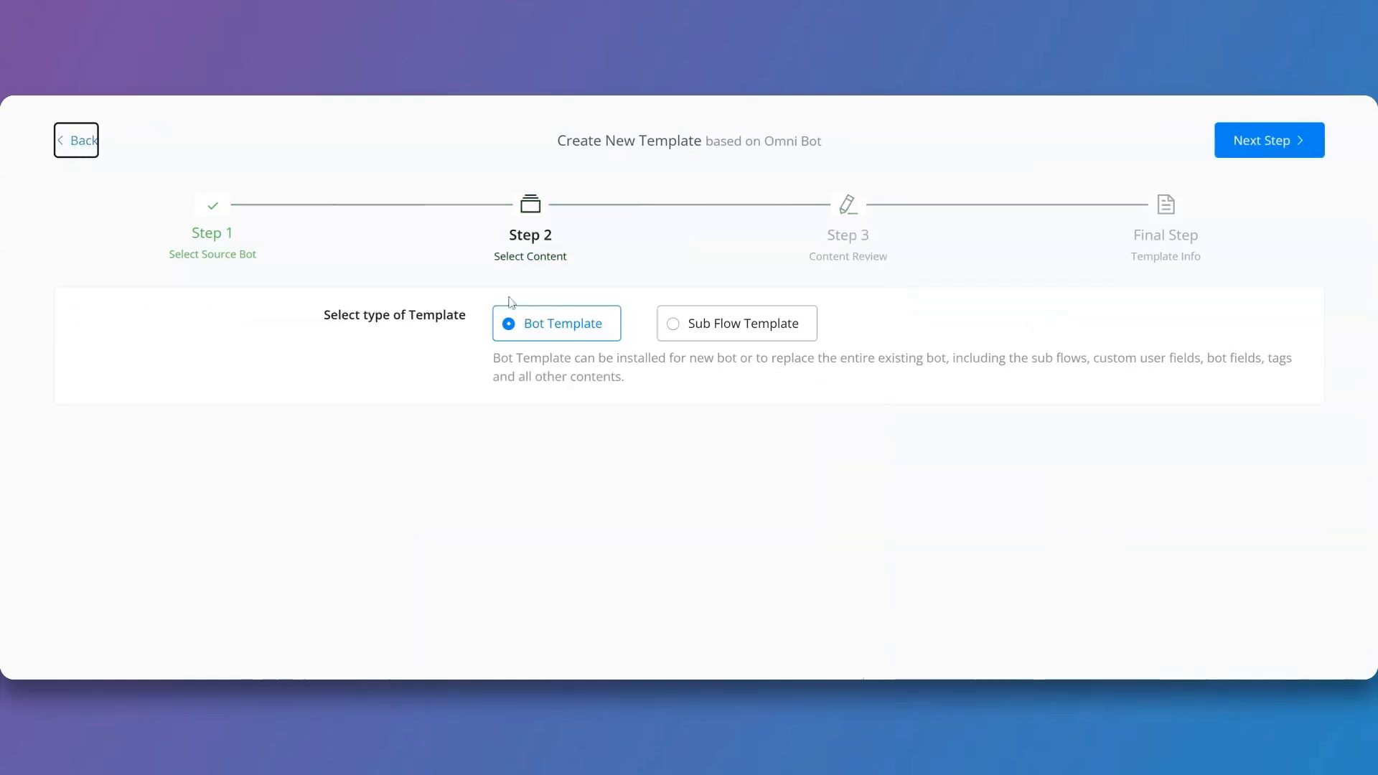
pyautogui.click(722, 328)
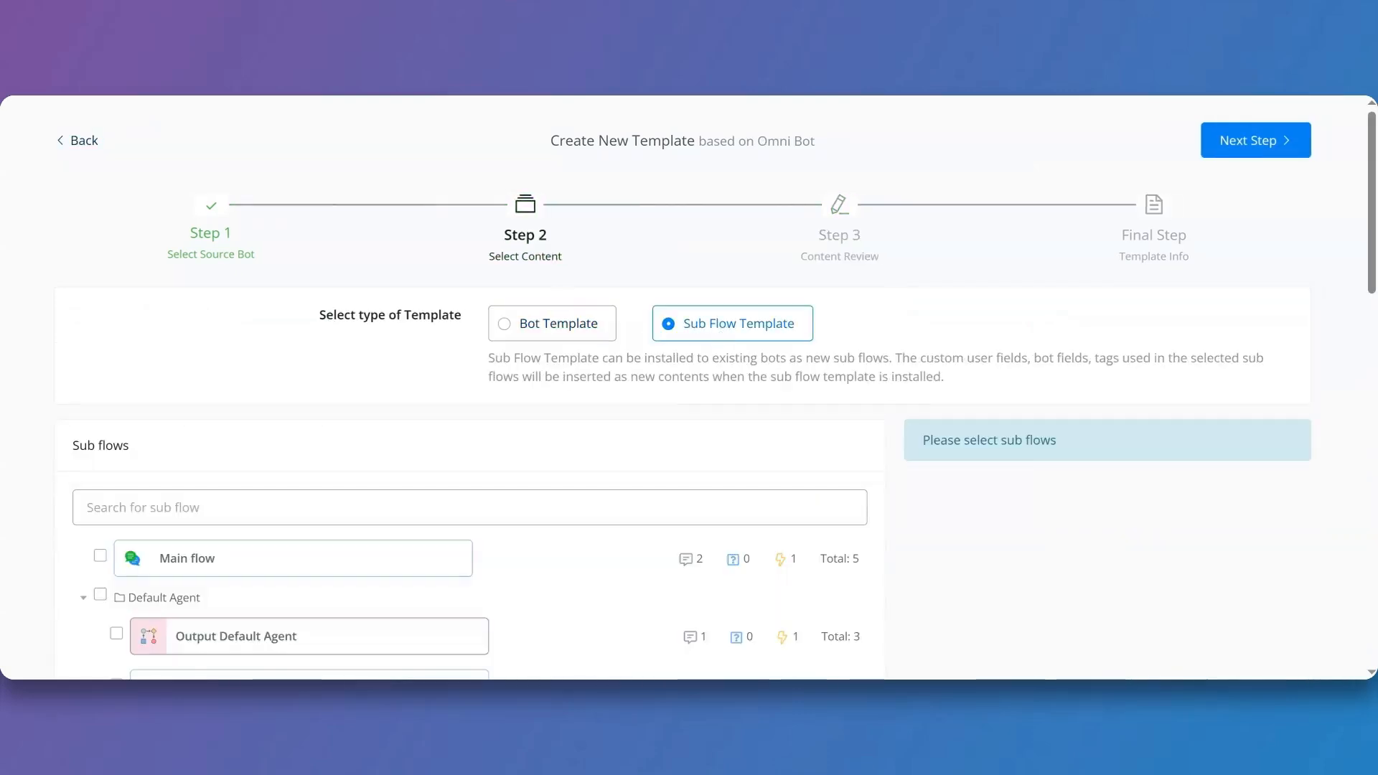
# - Include the UChat 101 Mondays folder with its sub flow in the template
pyautogui.scroll(-10, 272, 479)
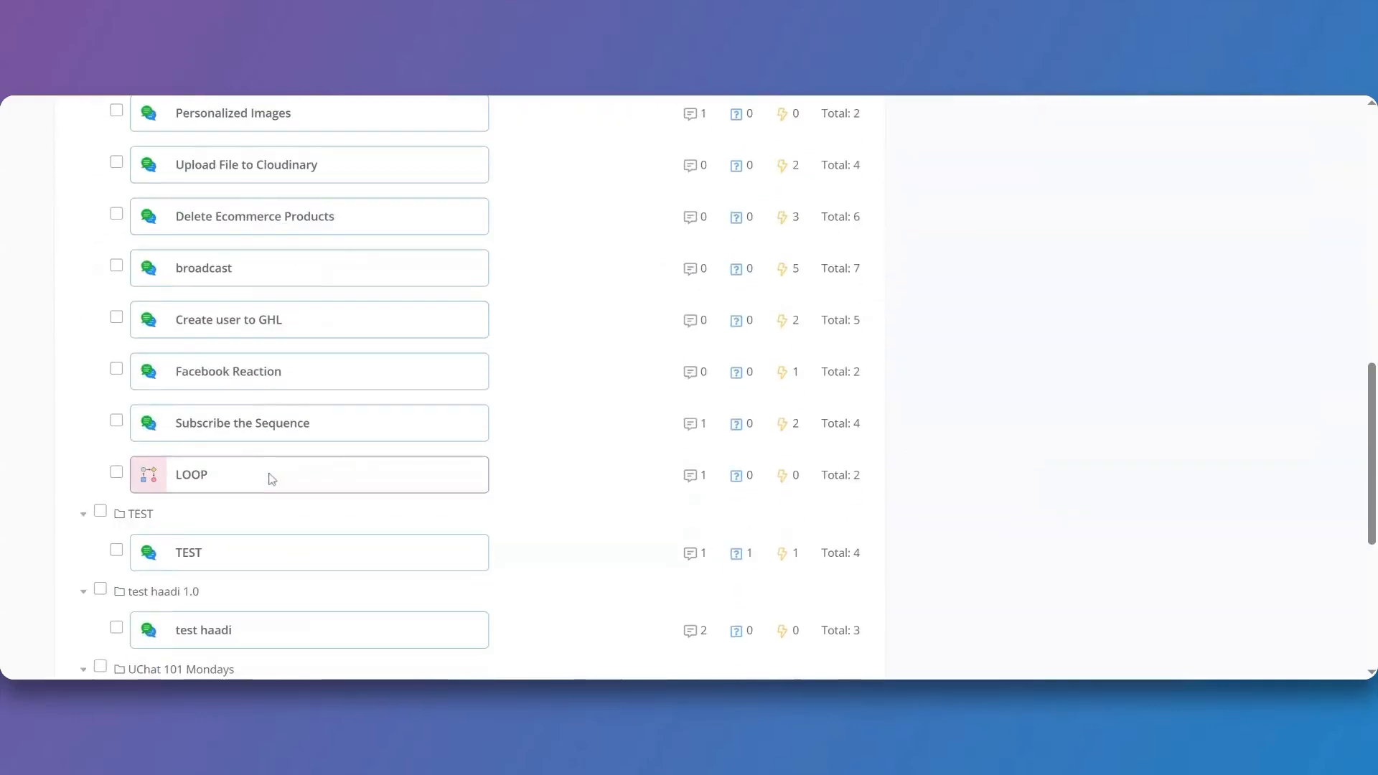
pyautogui.scroll(-1, 272, 479)
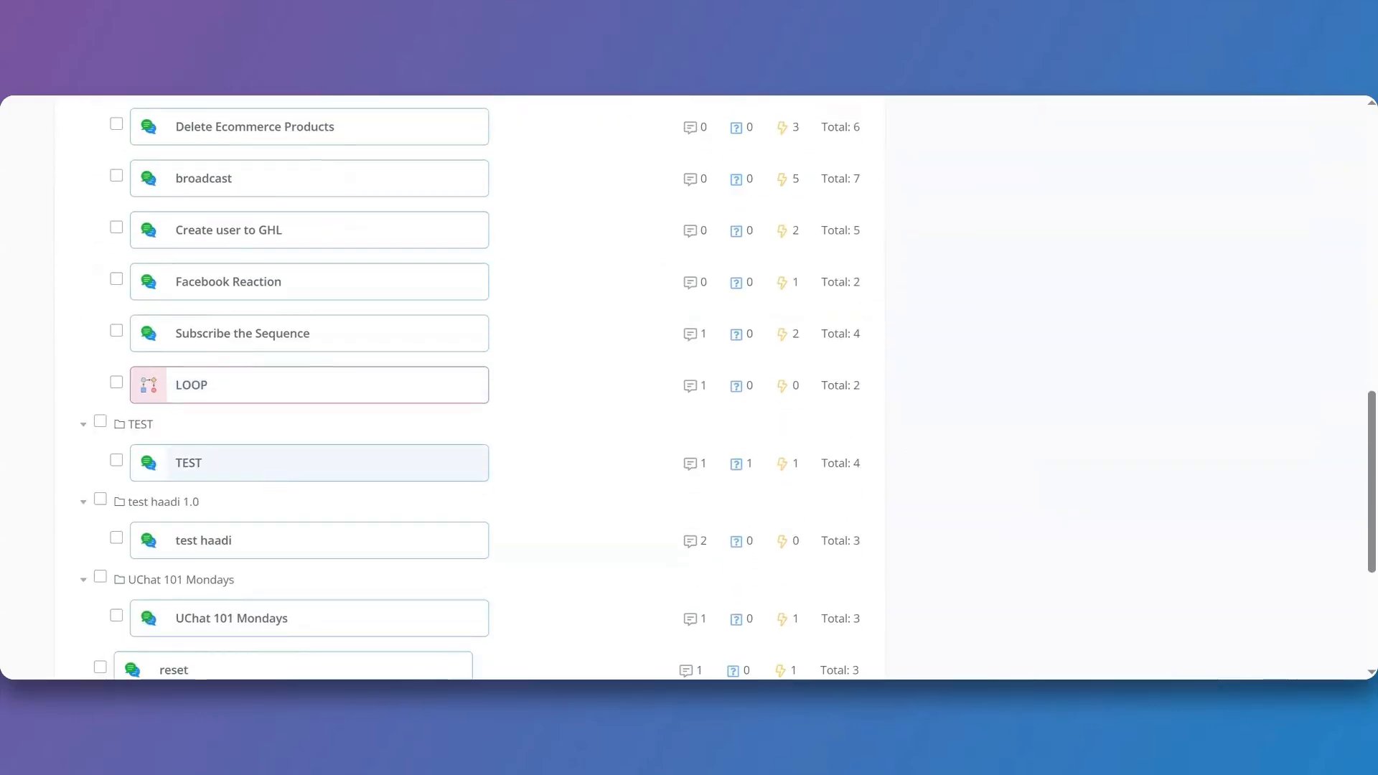
pyautogui.scroll(-1, 307, 437)
pyautogui.click(100, 486)
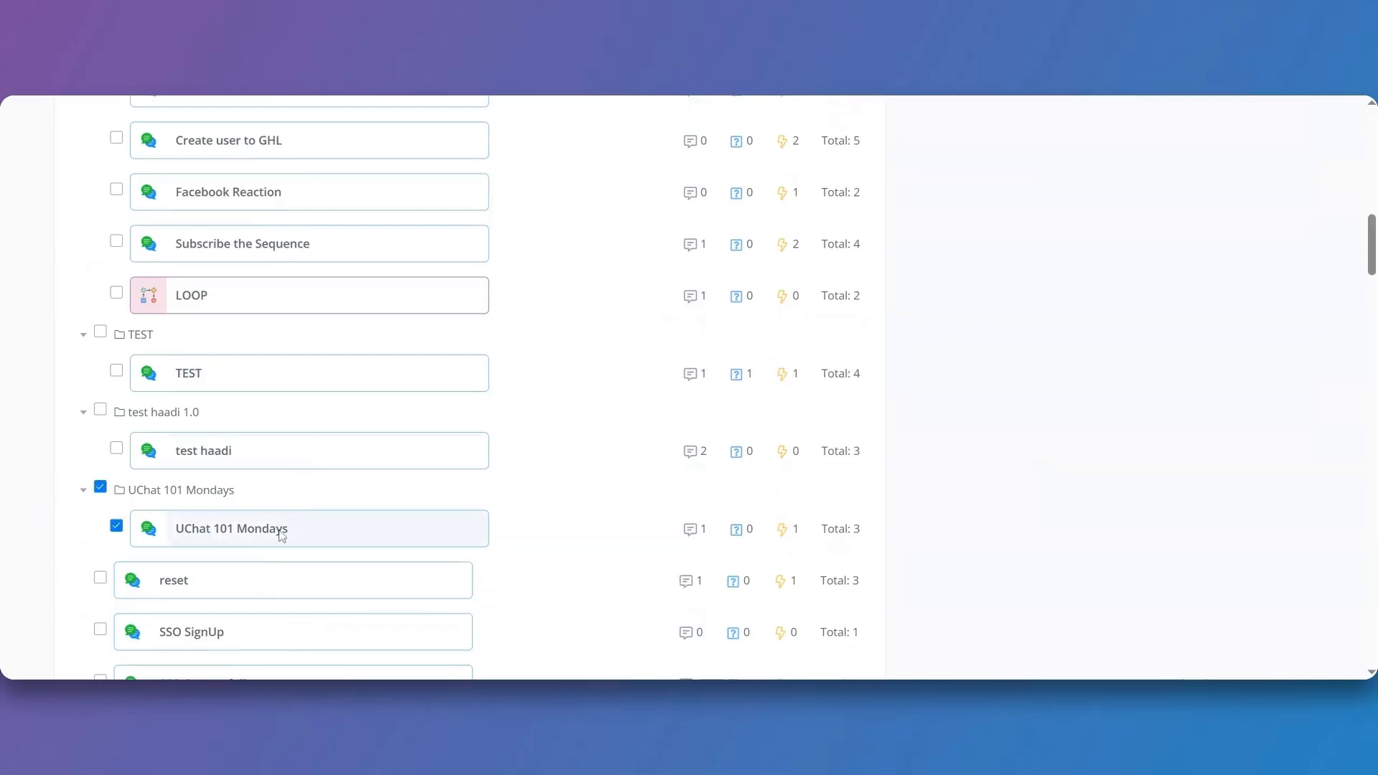
# - Look through the keywords, triggers, inbound webhooks and widgets that can be added to the sub flow template
pyautogui.scroll(-6, 258, 539)
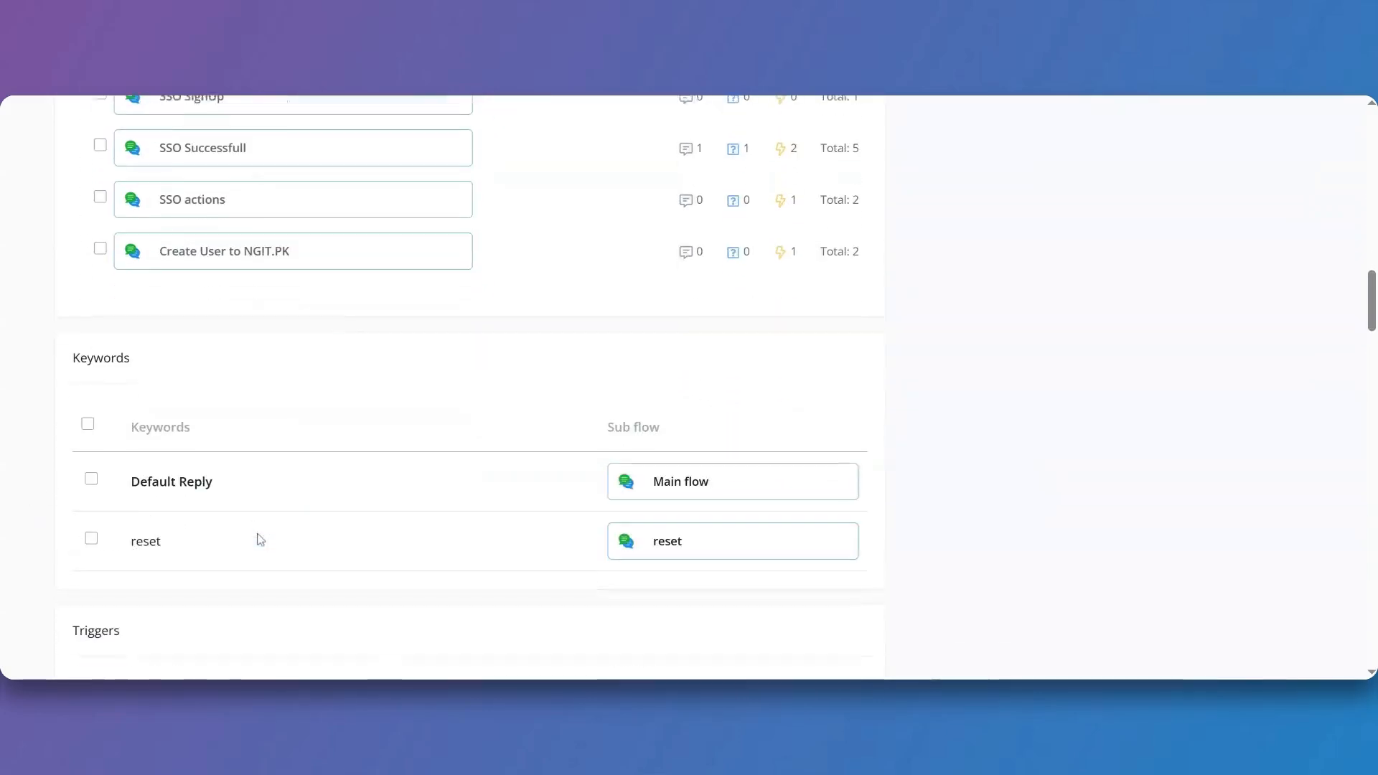
pyautogui.scroll(-10, 221, 428)
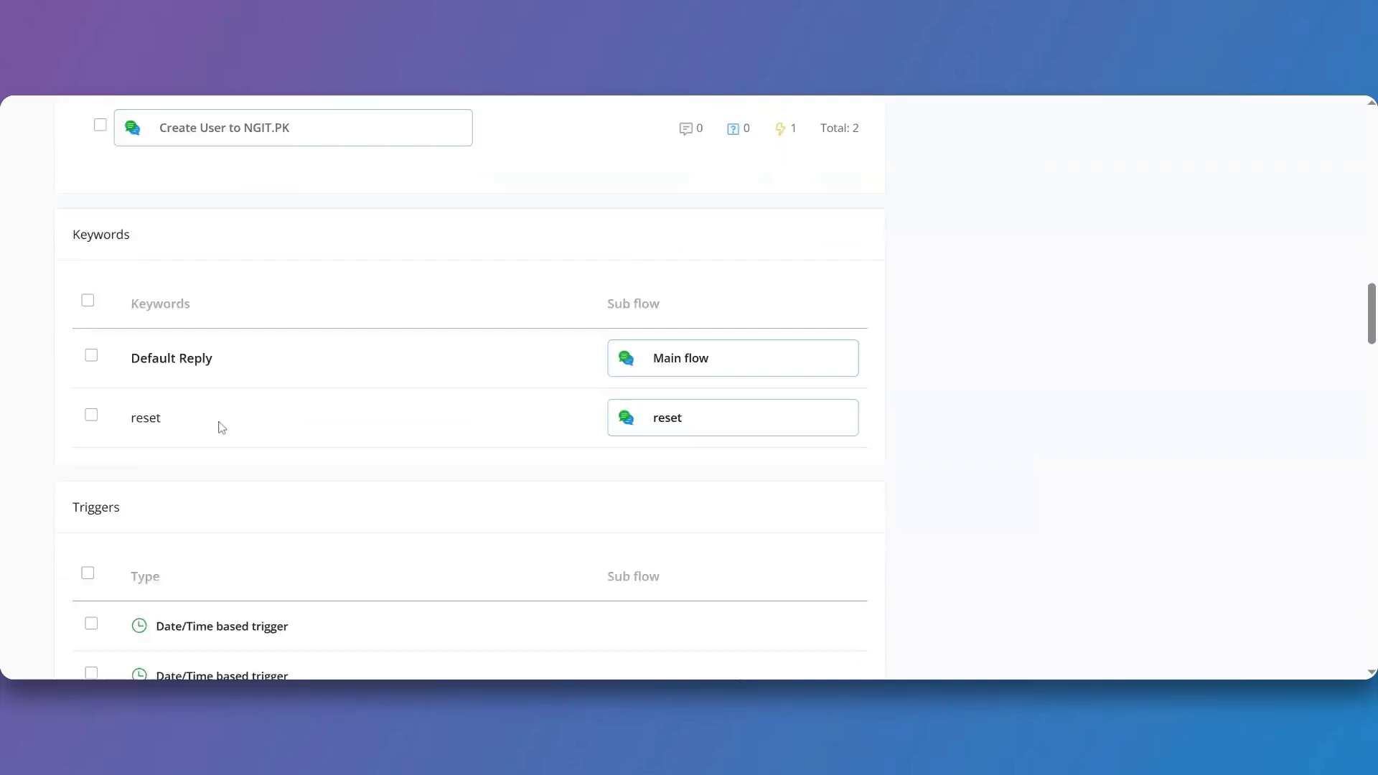
pyautogui.scroll(-1, 222, 428)
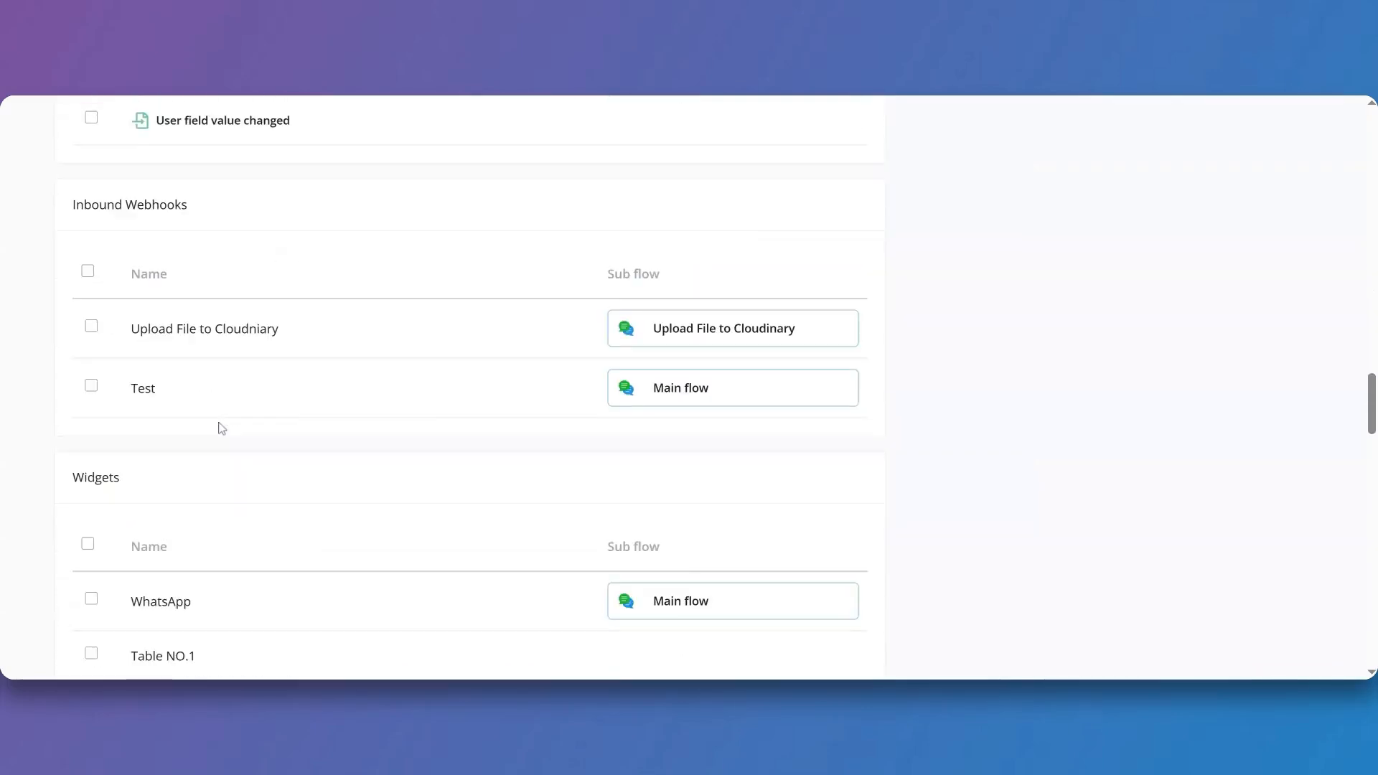
pyautogui.scroll(-4, 222, 428)
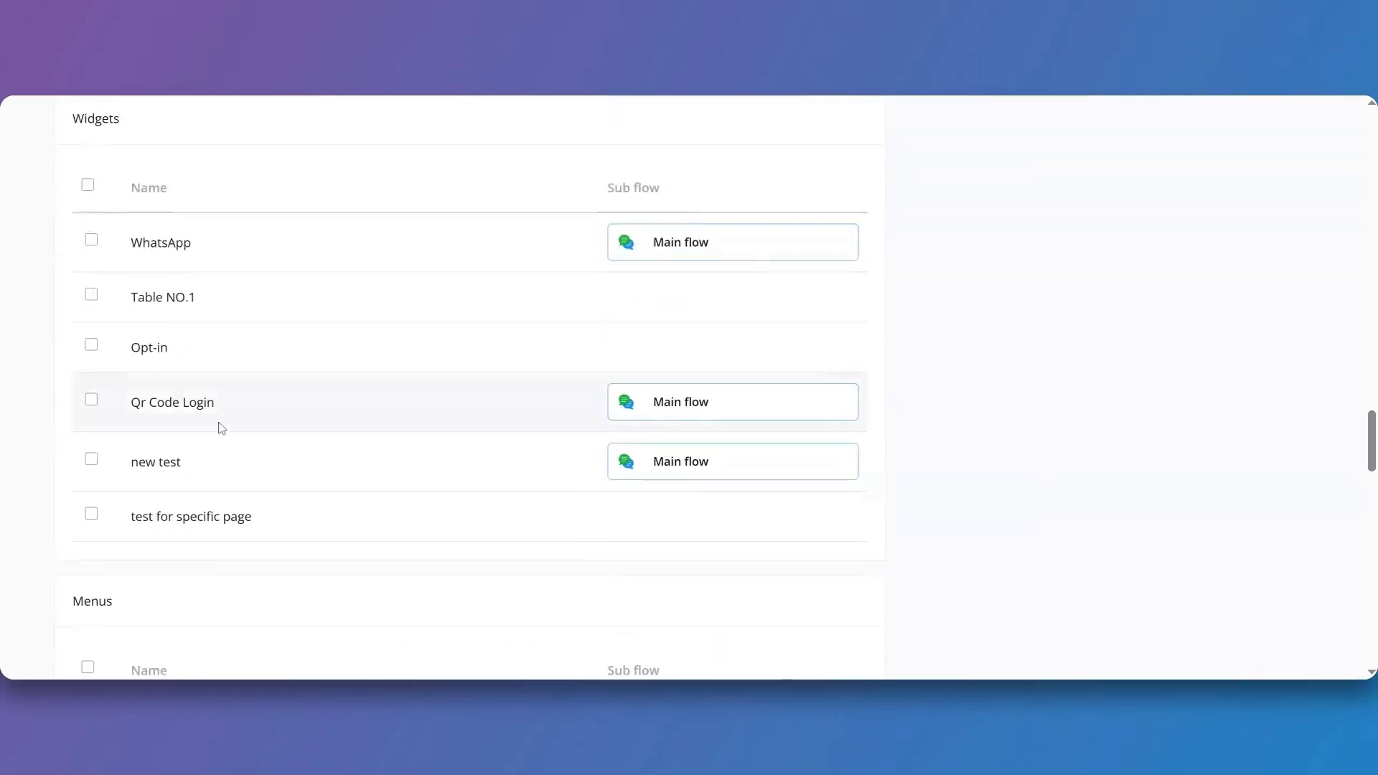
pyautogui.scroll(5, 221, 428)
pyautogui.scroll(20, 222, 427)
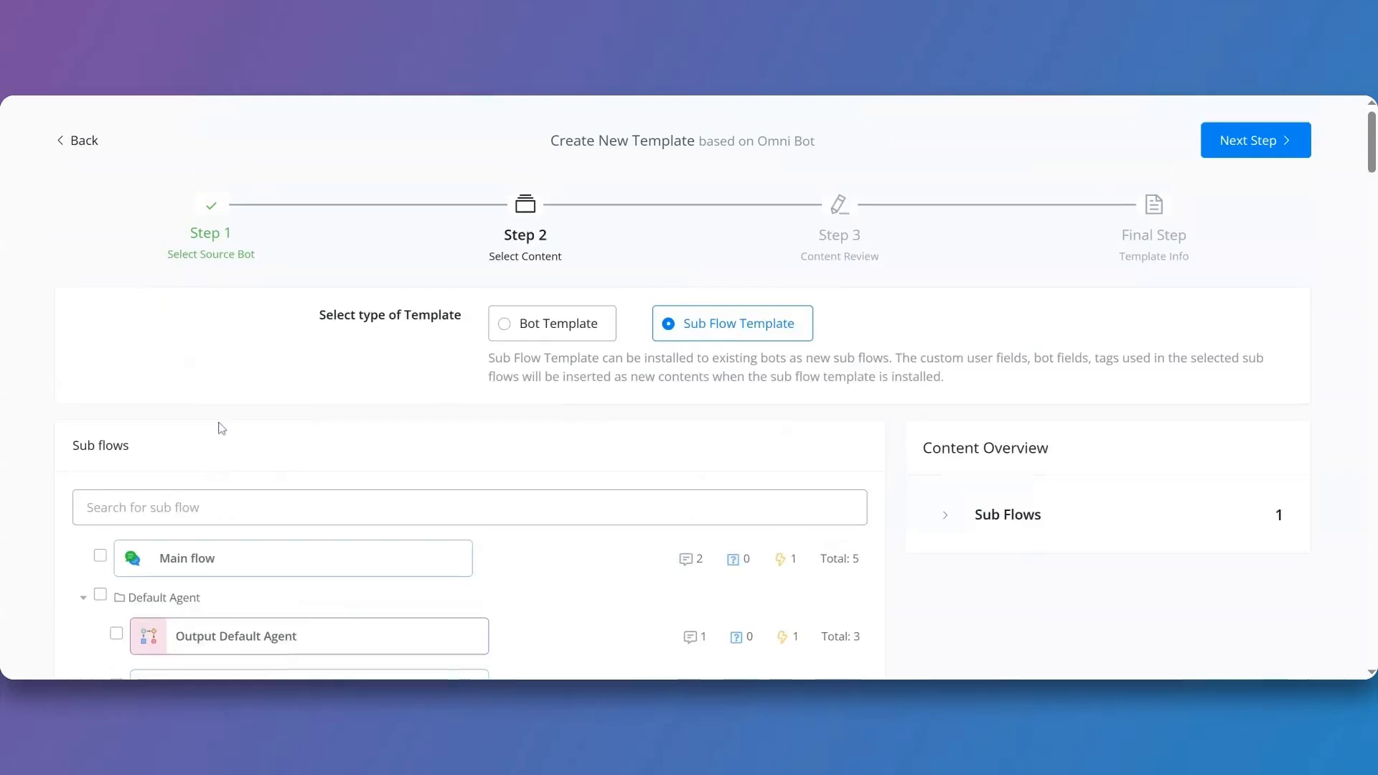
# - Advance to the content review, include sample data for the required Google Sheet, and continue to the template info
pyautogui.click(1240, 142)
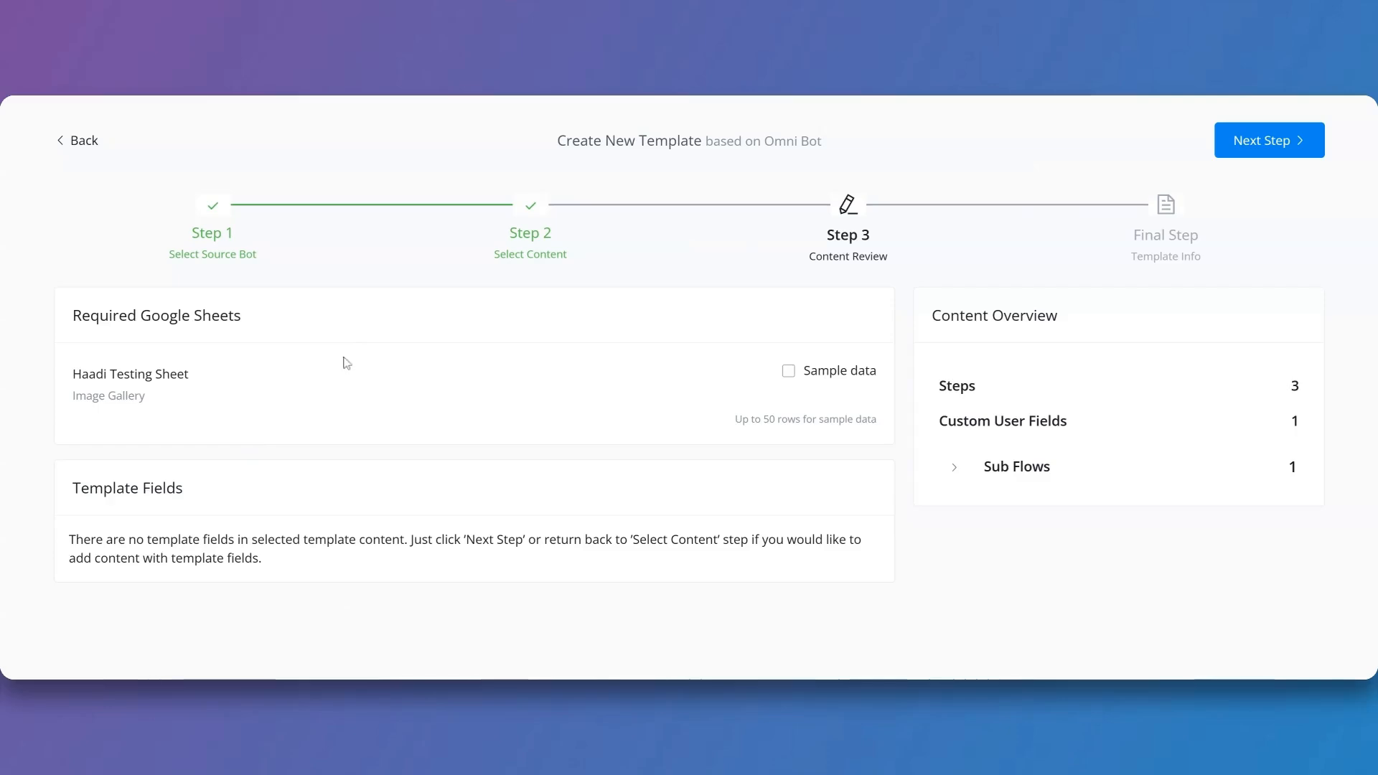
pyautogui.click(788, 370)
pyautogui.click(1267, 140)
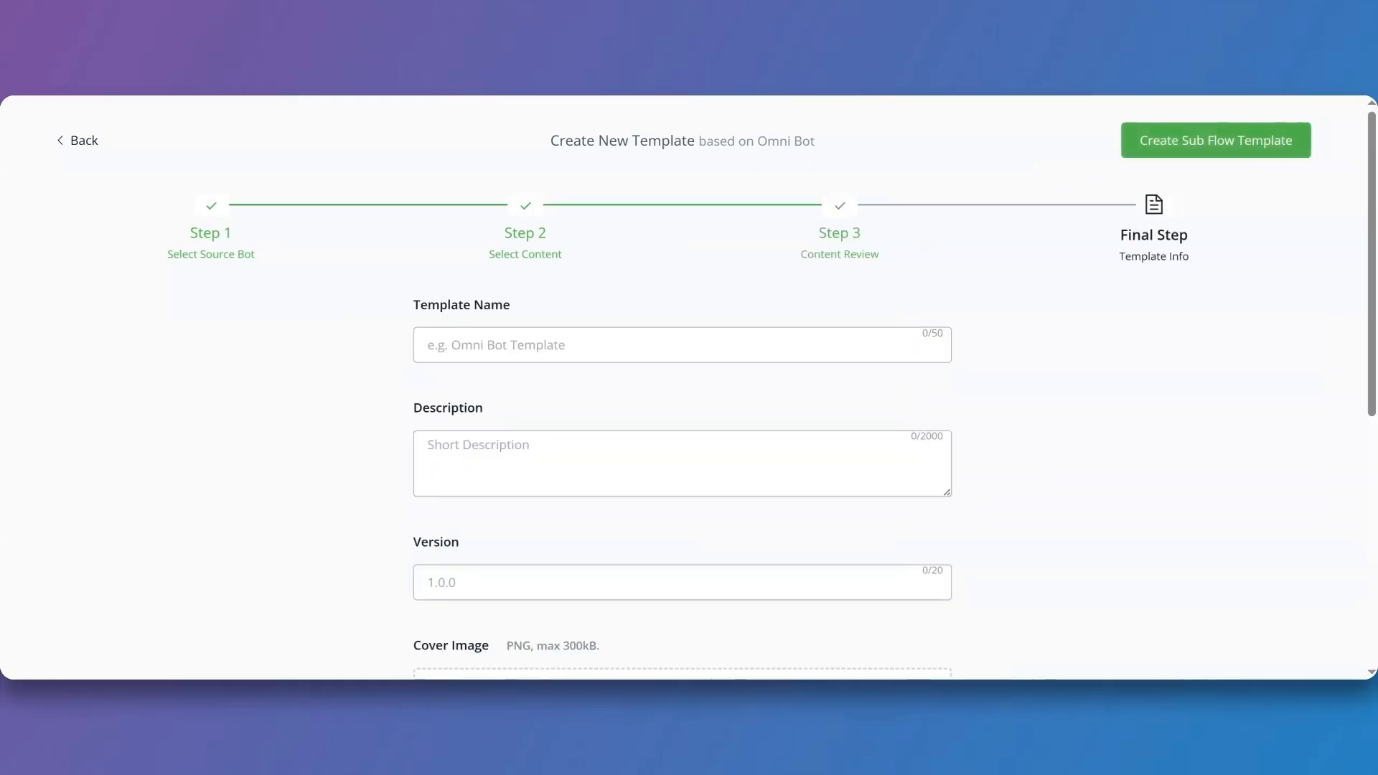
# - Name the sub flow template "Demo template" and set its version to 1.0
pyautogui.click(557, 356)
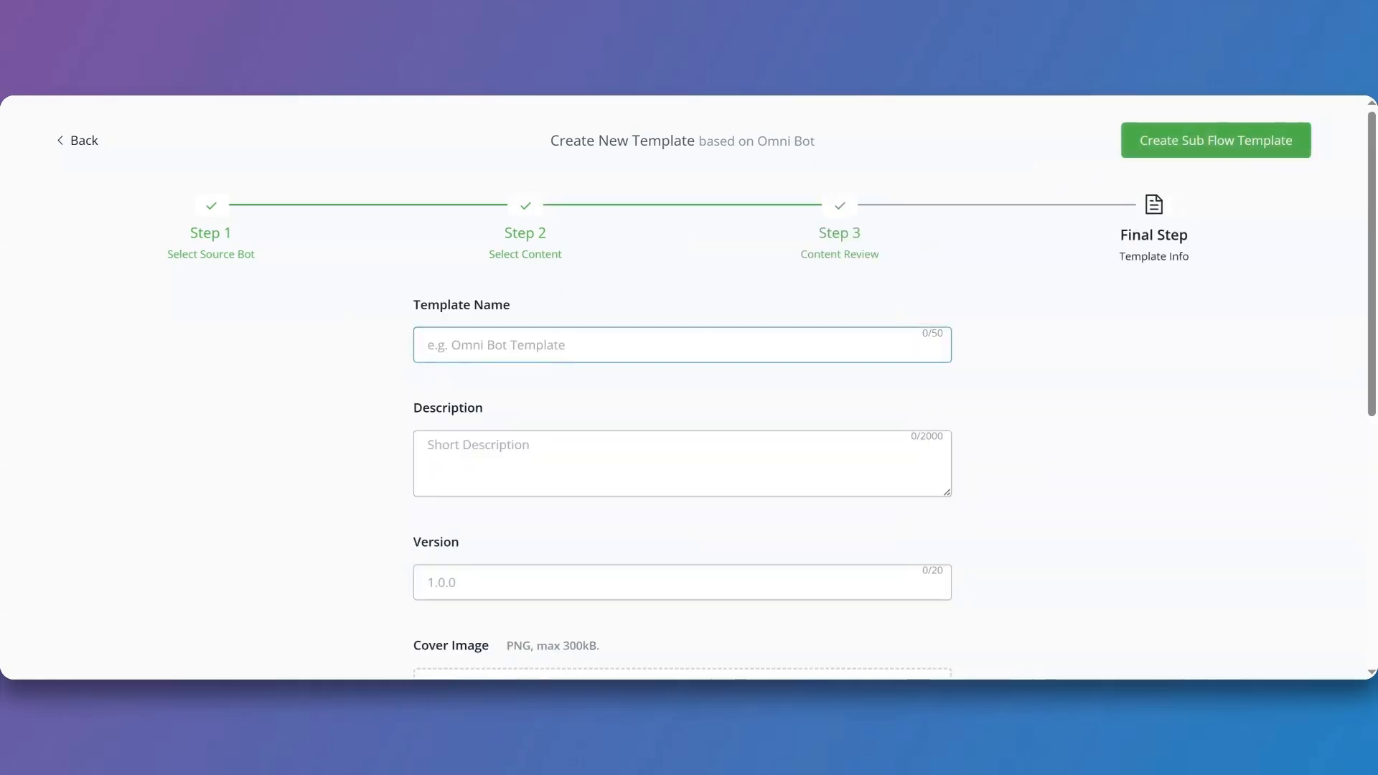
pyautogui.write('Demo ')
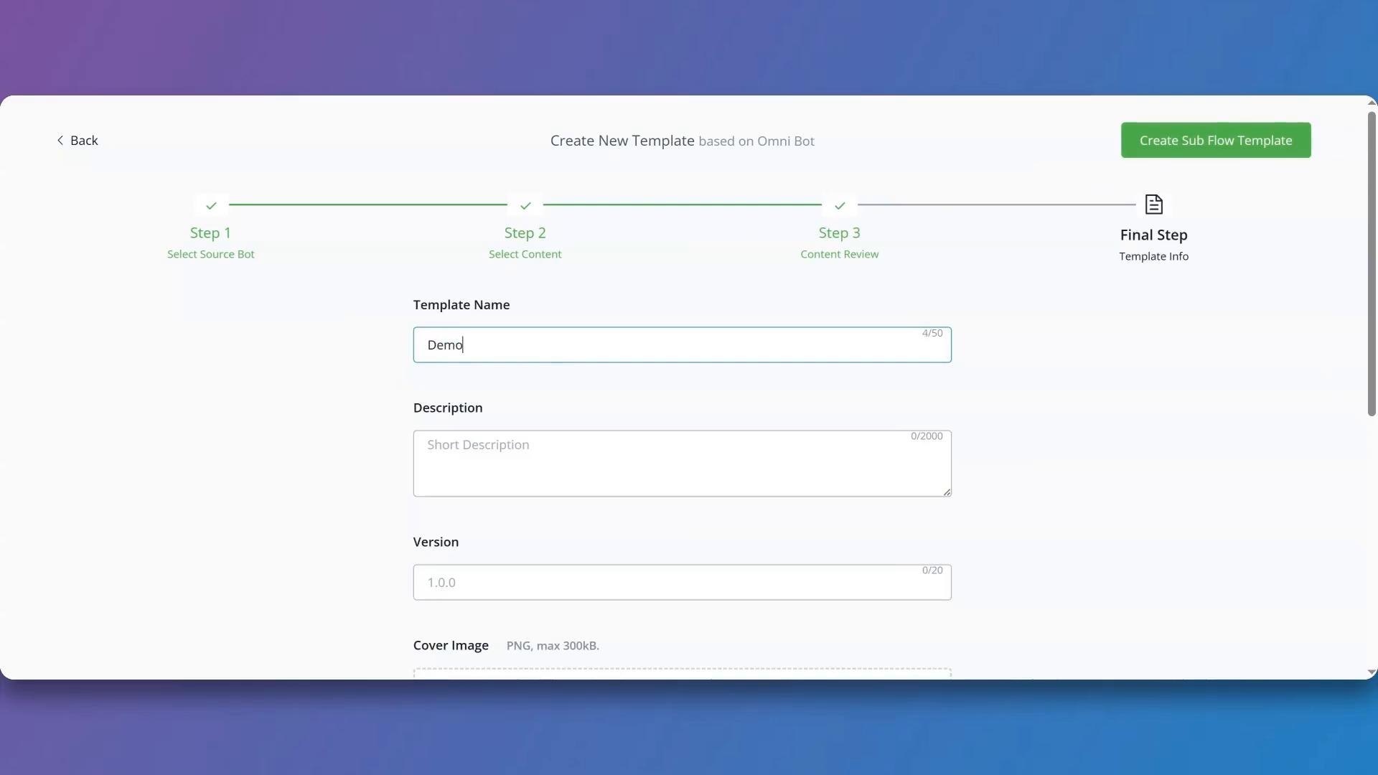
pyautogui.write('template')
pyautogui.press('Tab')
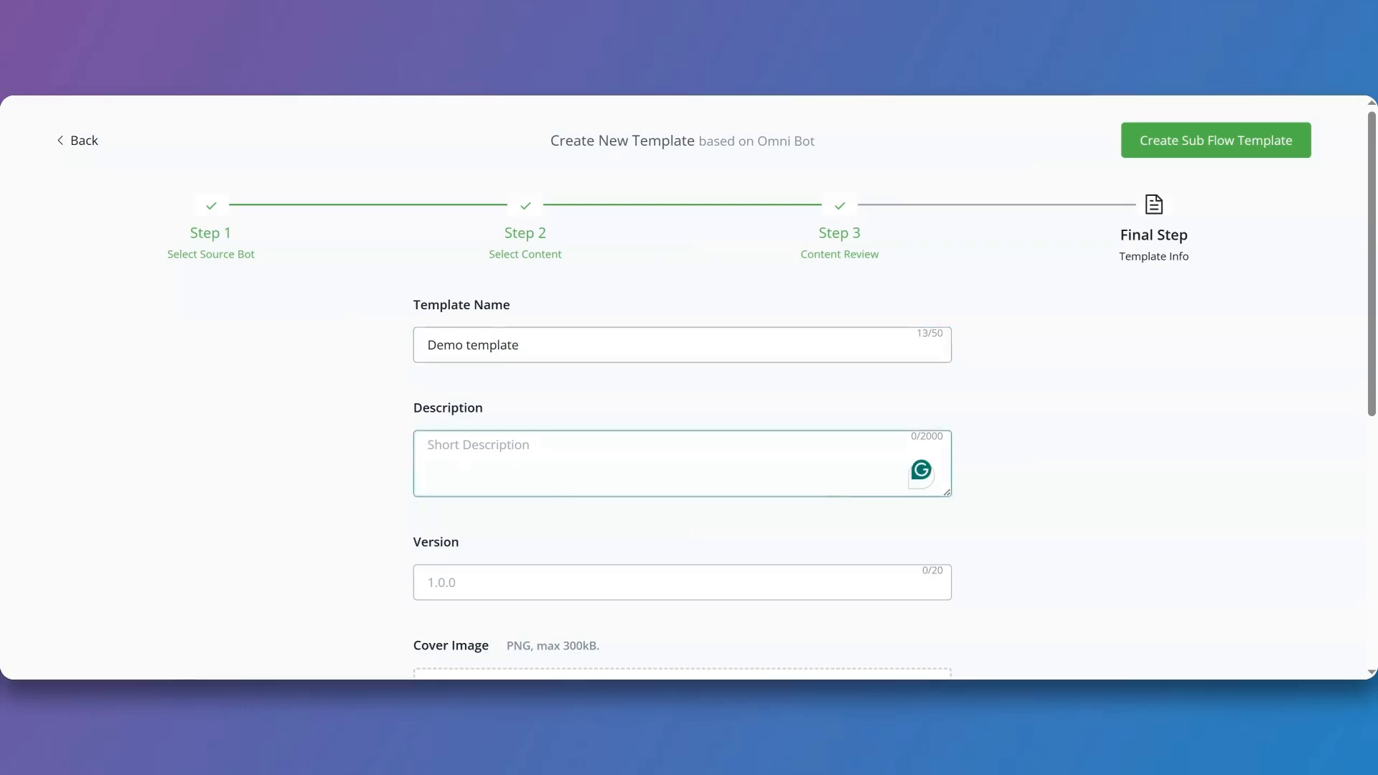
pyautogui.press('Tab')
pyautogui.scroll(-2, 513, 426)
pyautogui.write('1.0')
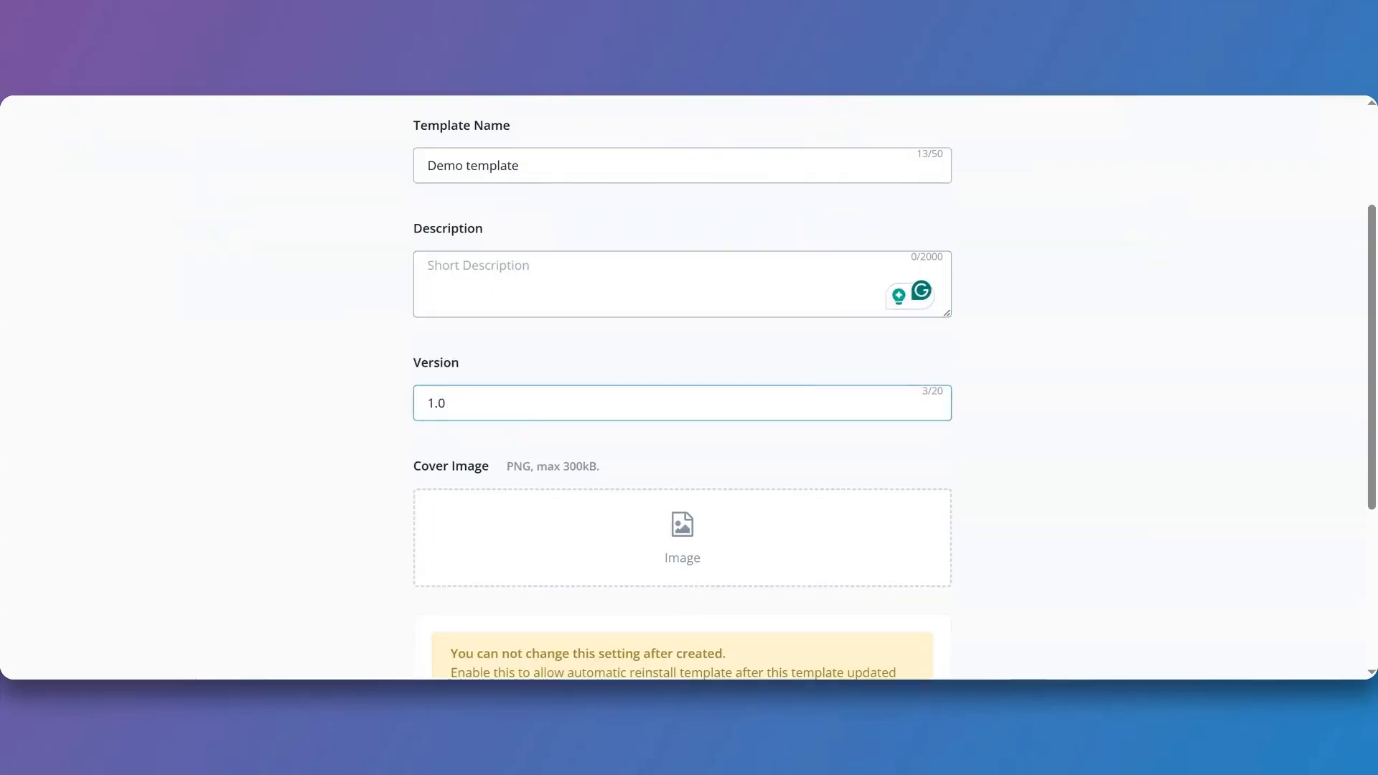
# - Enable Auto Update for the template, keep Publishable, Editable and Viewing on, and create the sub flow template
pyautogui.scroll(-1, 618, 452)
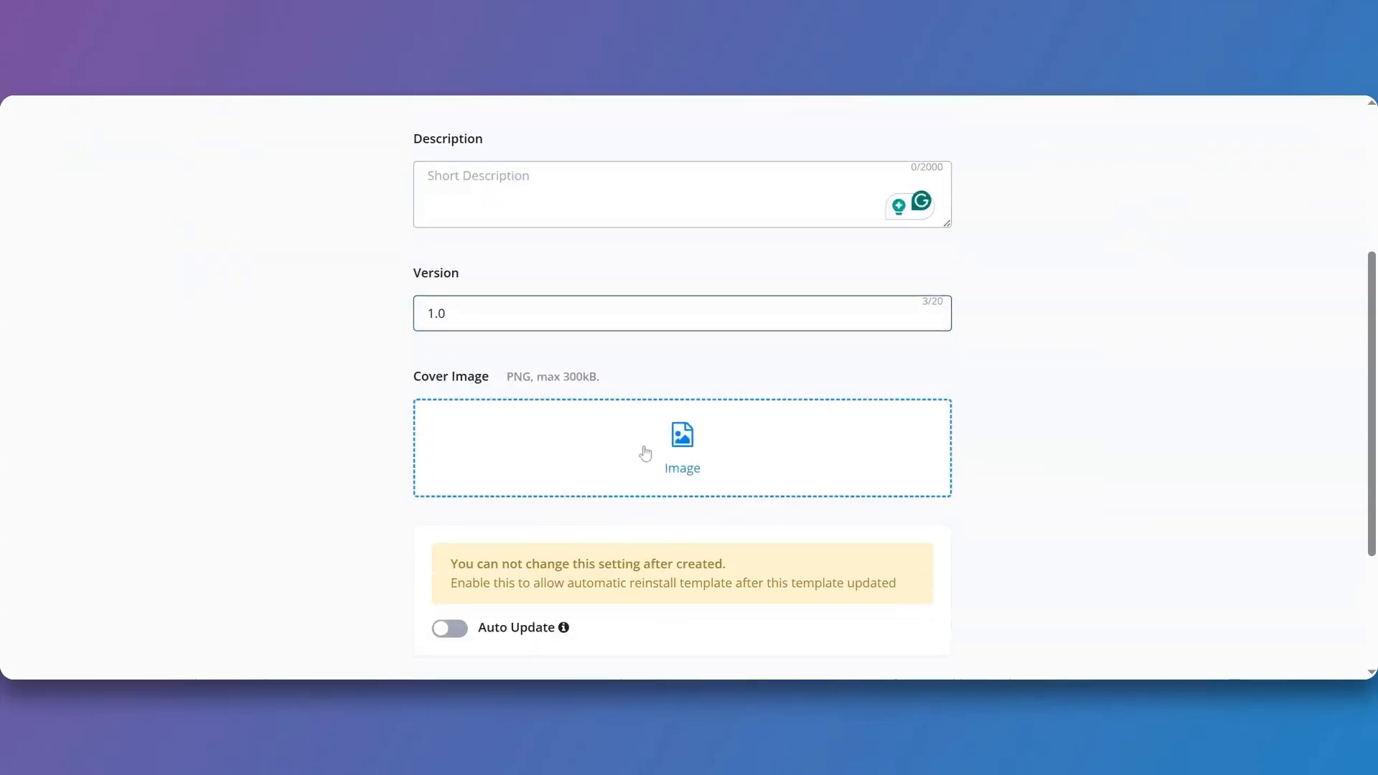
pyautogui.scroll(-1, 646, 452)
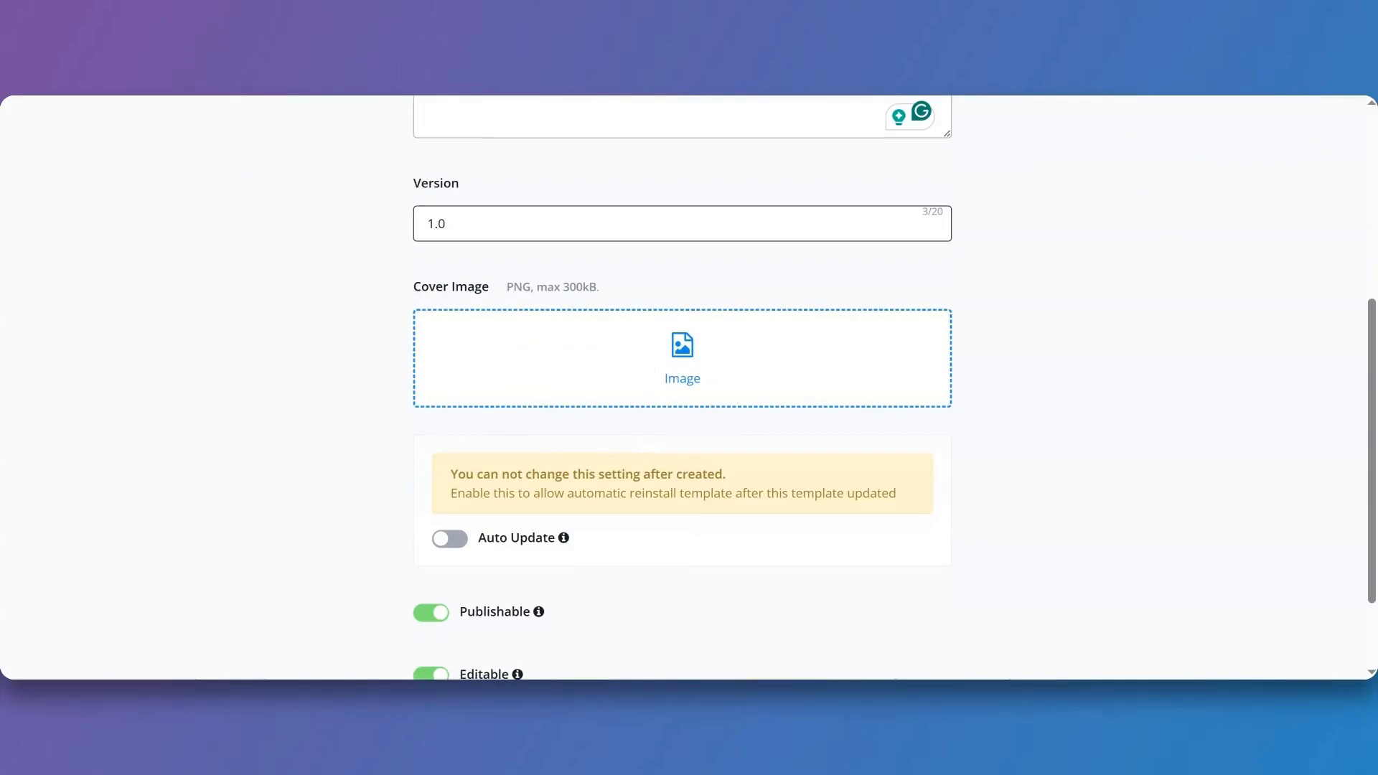
pyautogui.scroll(-1, 307, 381)
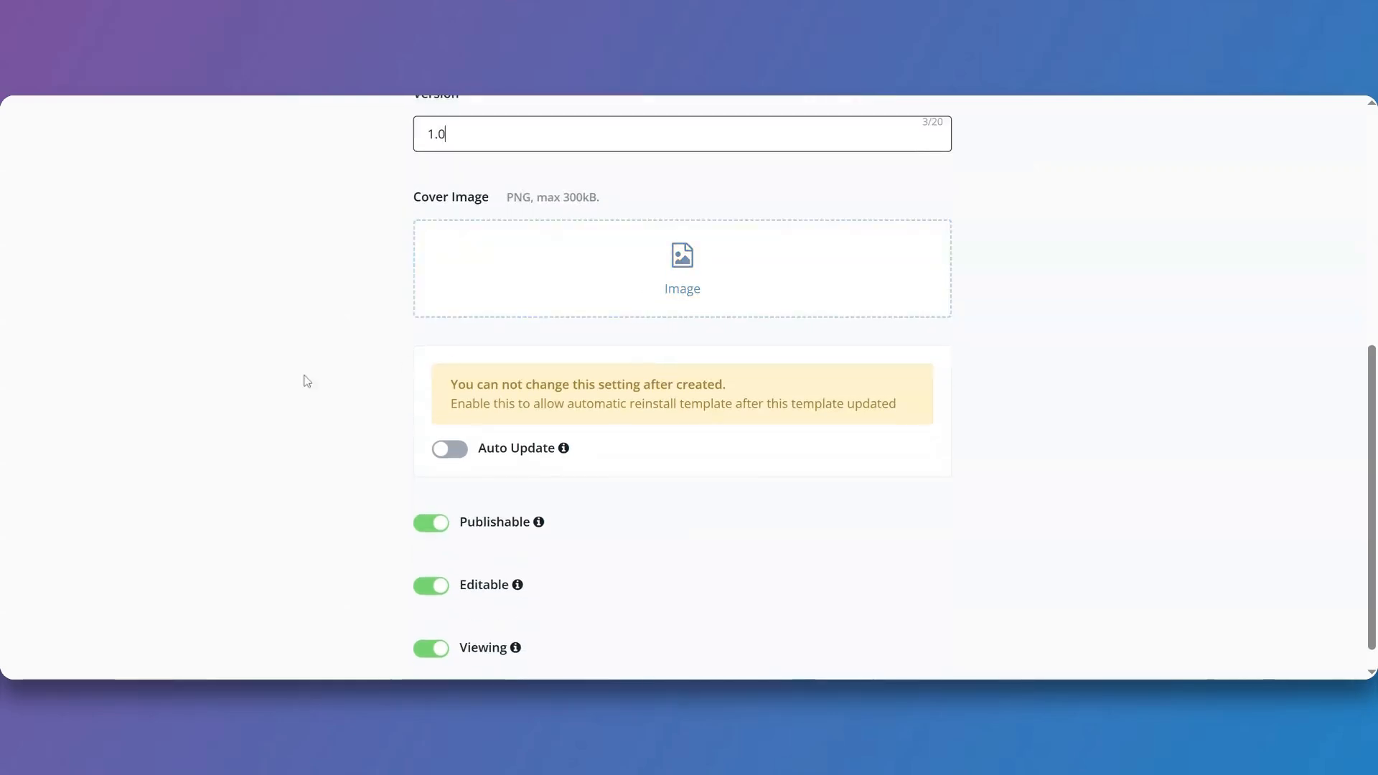
pyautogui.scroll(-1, 307, 381)
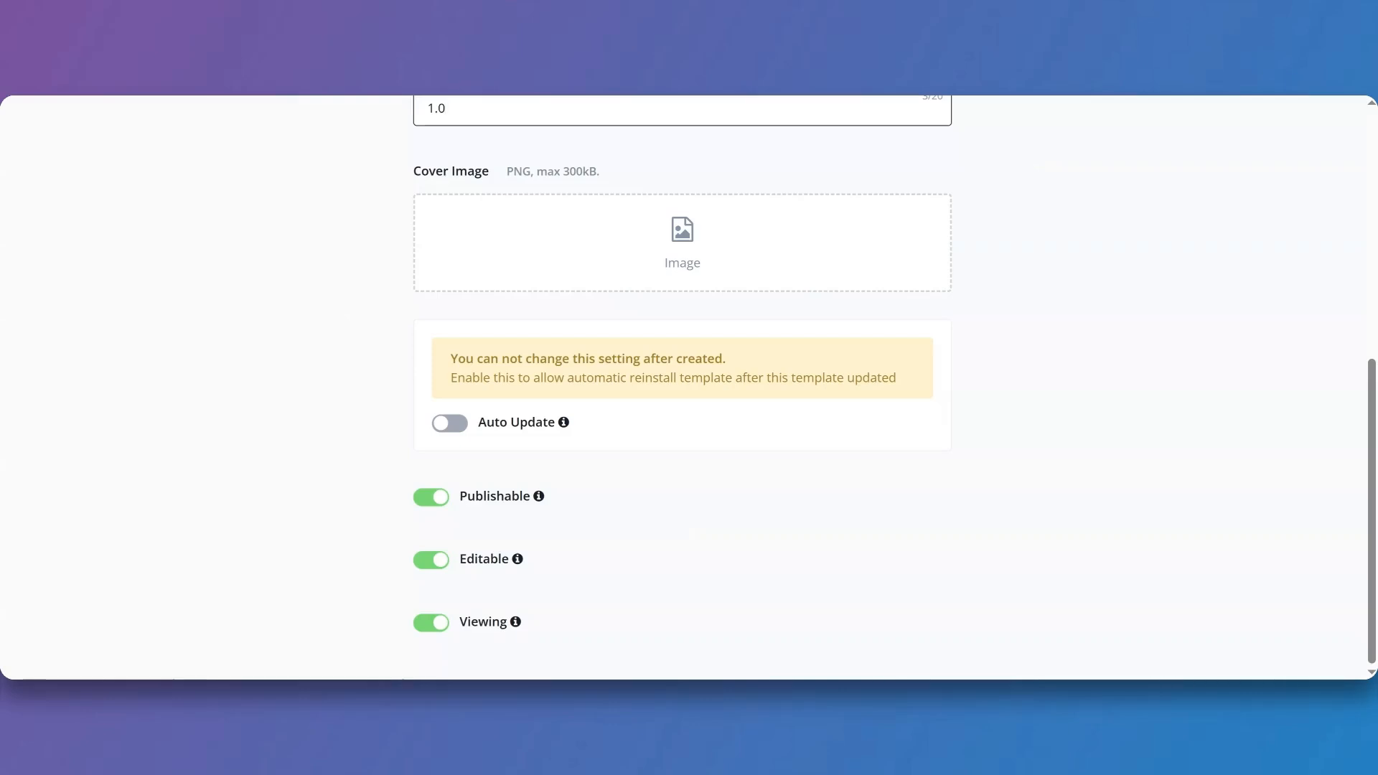
pyautogui.click(448, 424)
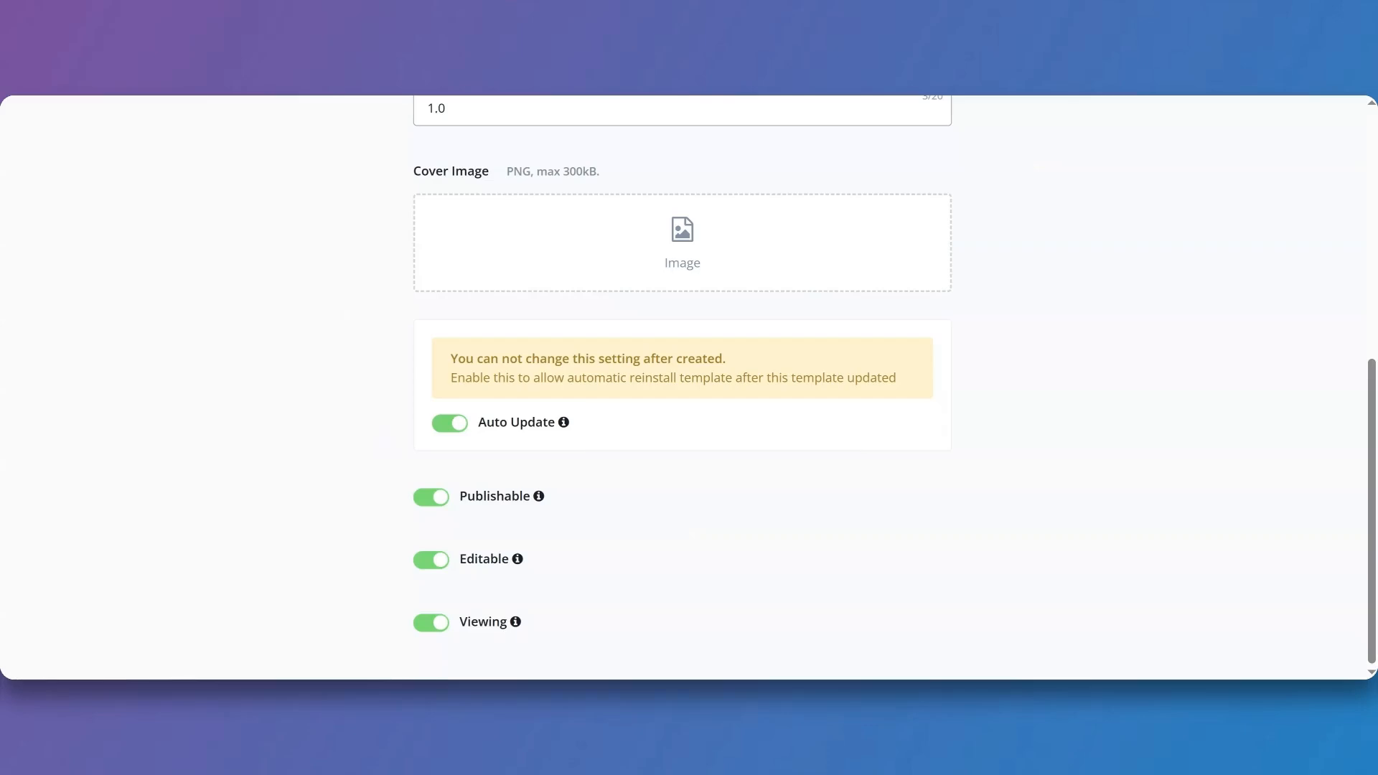
pyautogui.click(446, 427)
pyautogui.click(448, 424)
pyautogui.scroll(7, 1206, 237)
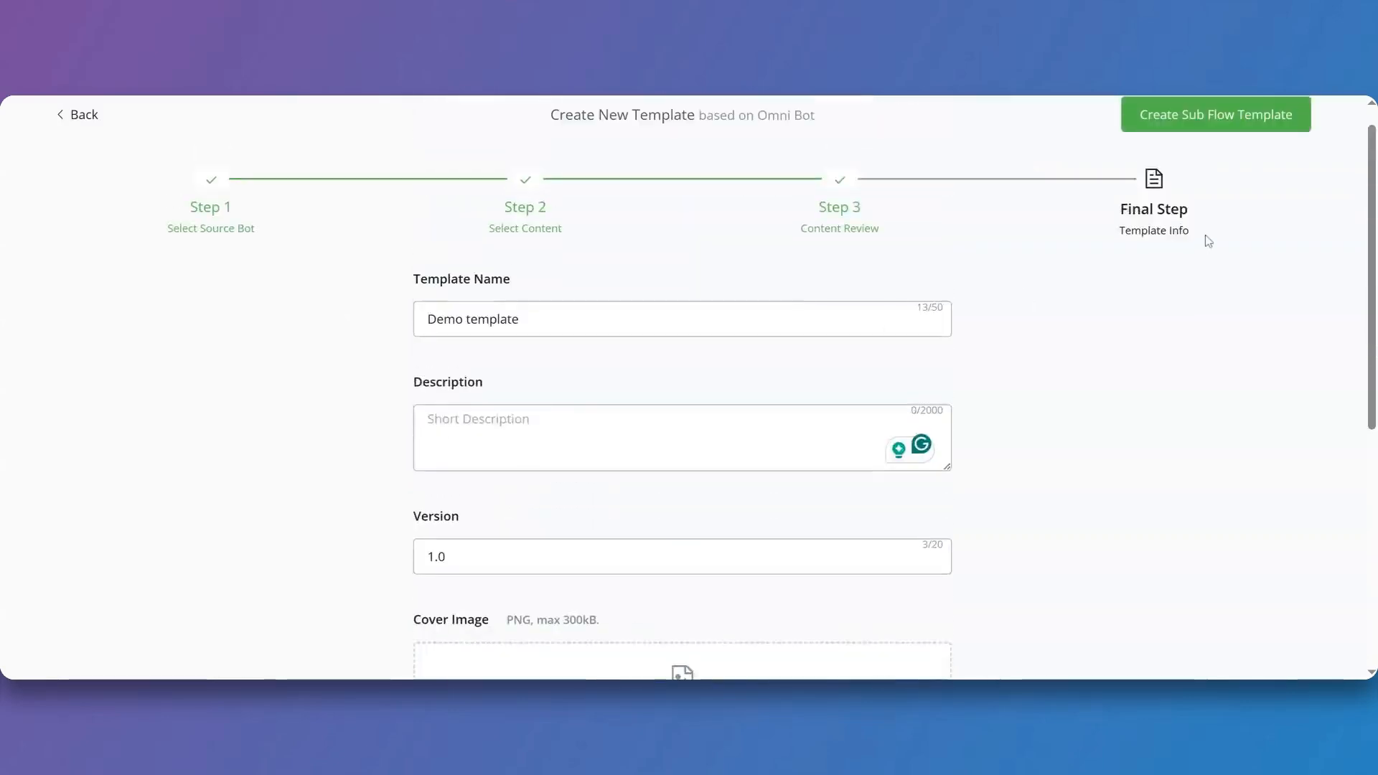
pyautogui.click(1211, 142)
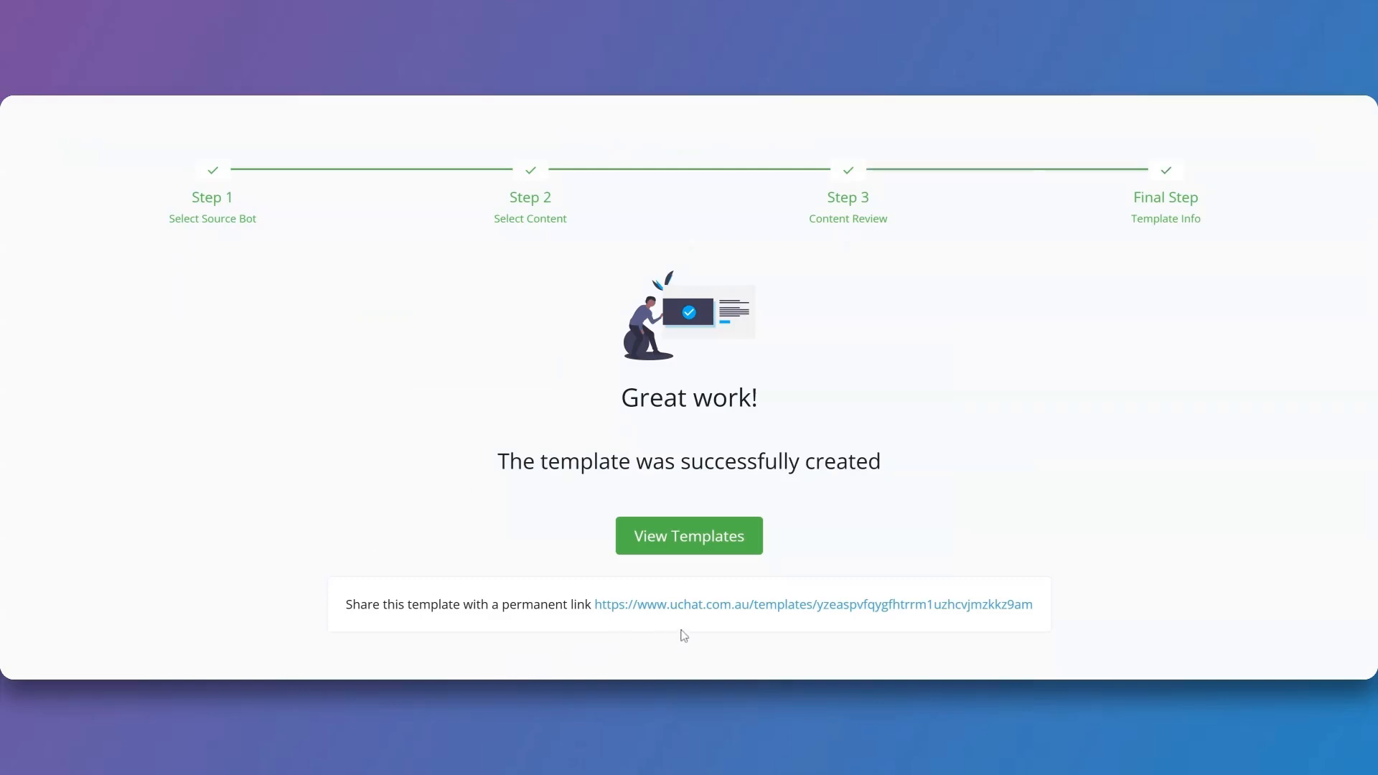
# - Open the bot templates list and locate Demo template among the existing templates
pyautogui.click(684, 557)
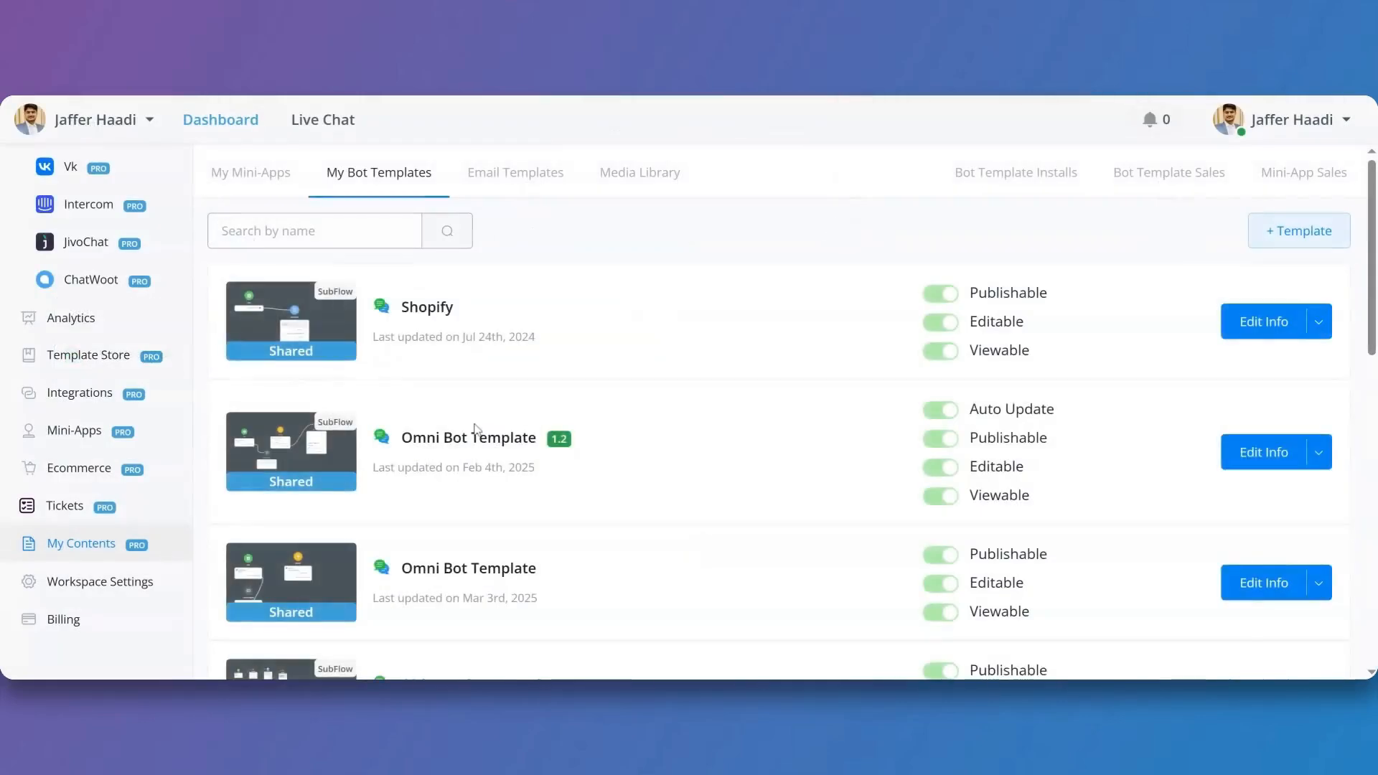
pyautogui.scroll(-4, 495, 453)
pyautogui.scroll(-6, 495, 453)
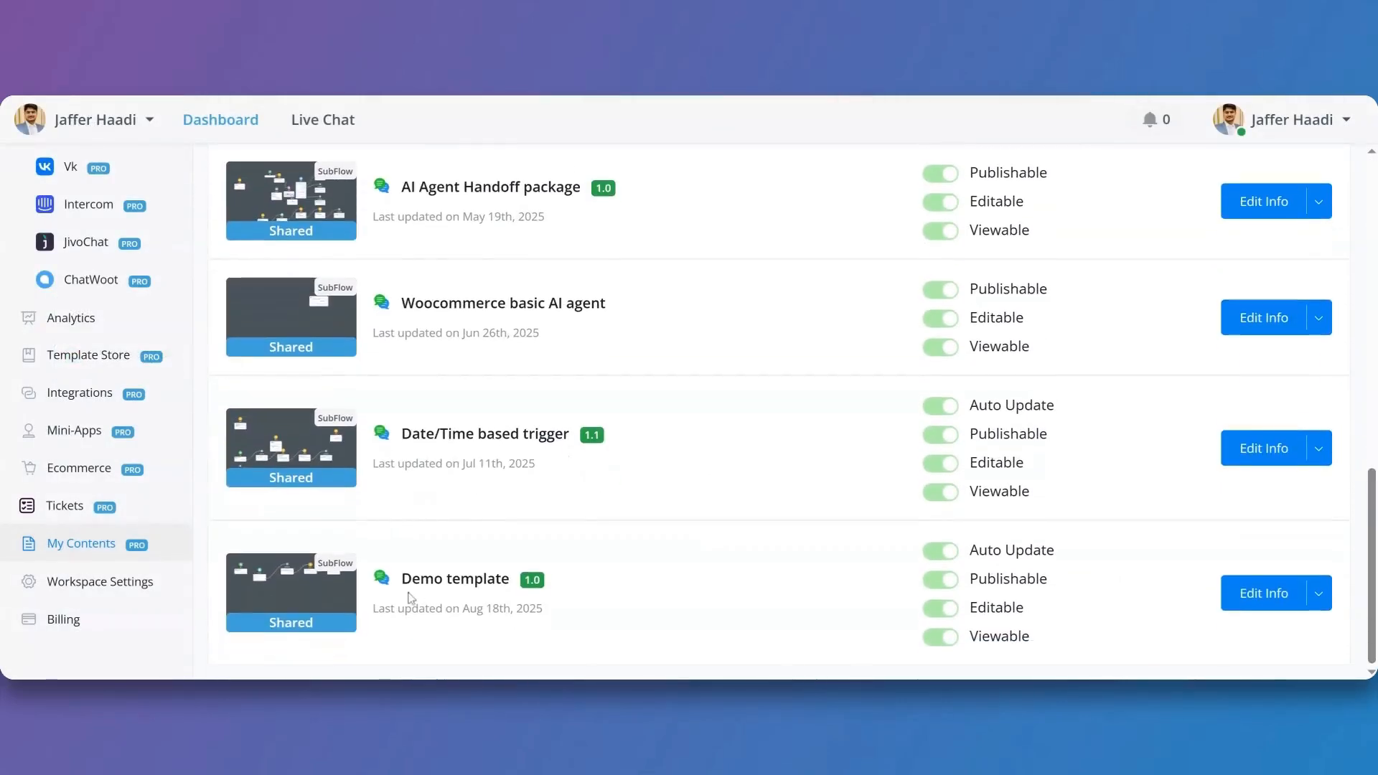
pyautogui.moveTo(400, 579); pyautogui.dragTo(526, 586)
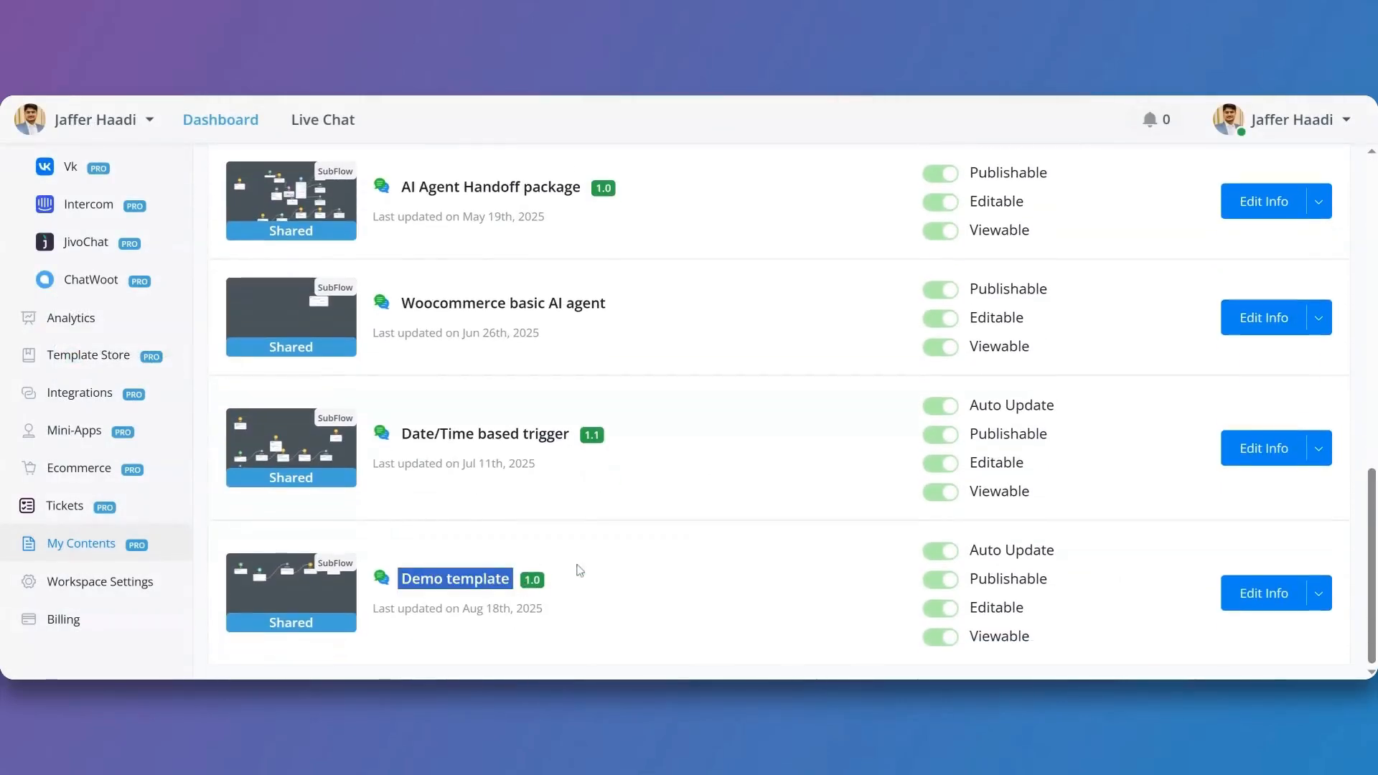
pyautogui.click(580, 571)
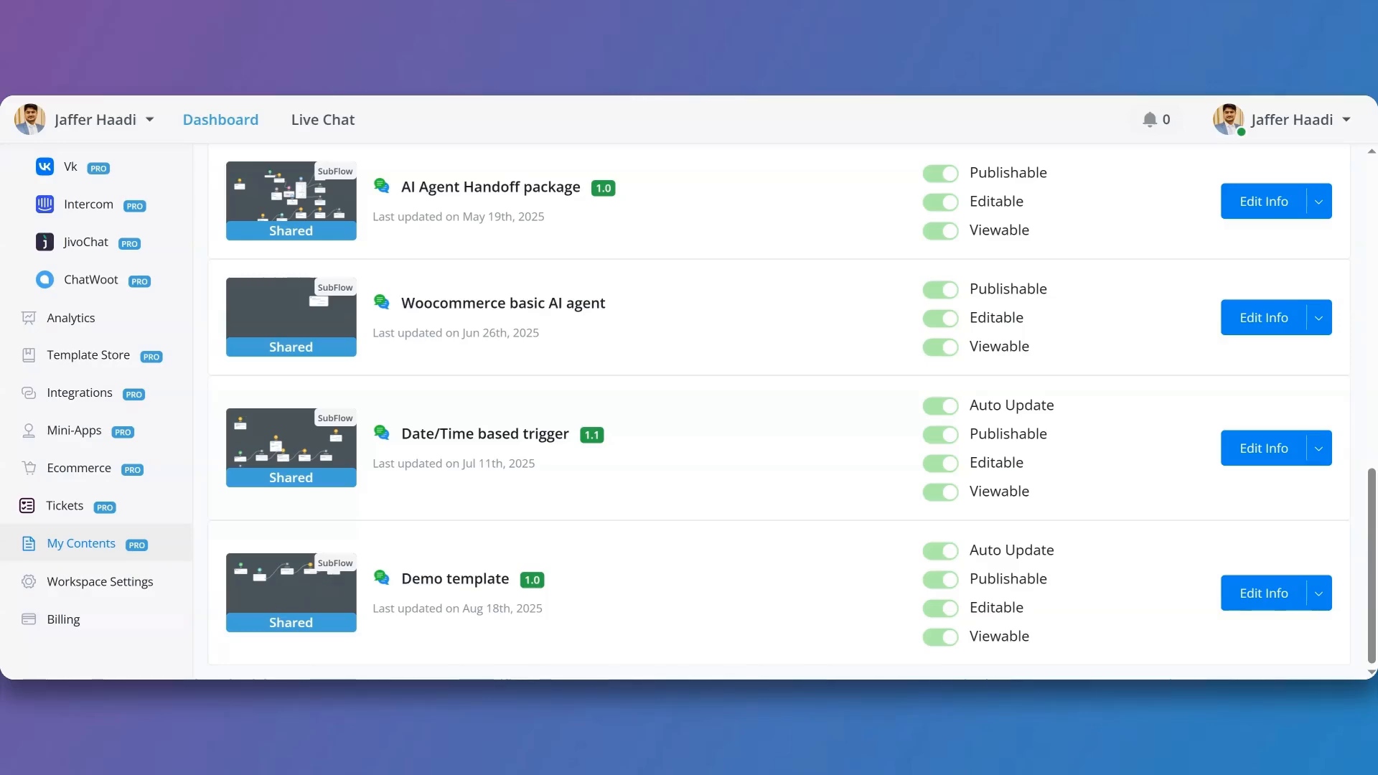
pyautogui.scroll(10, 343, 572)
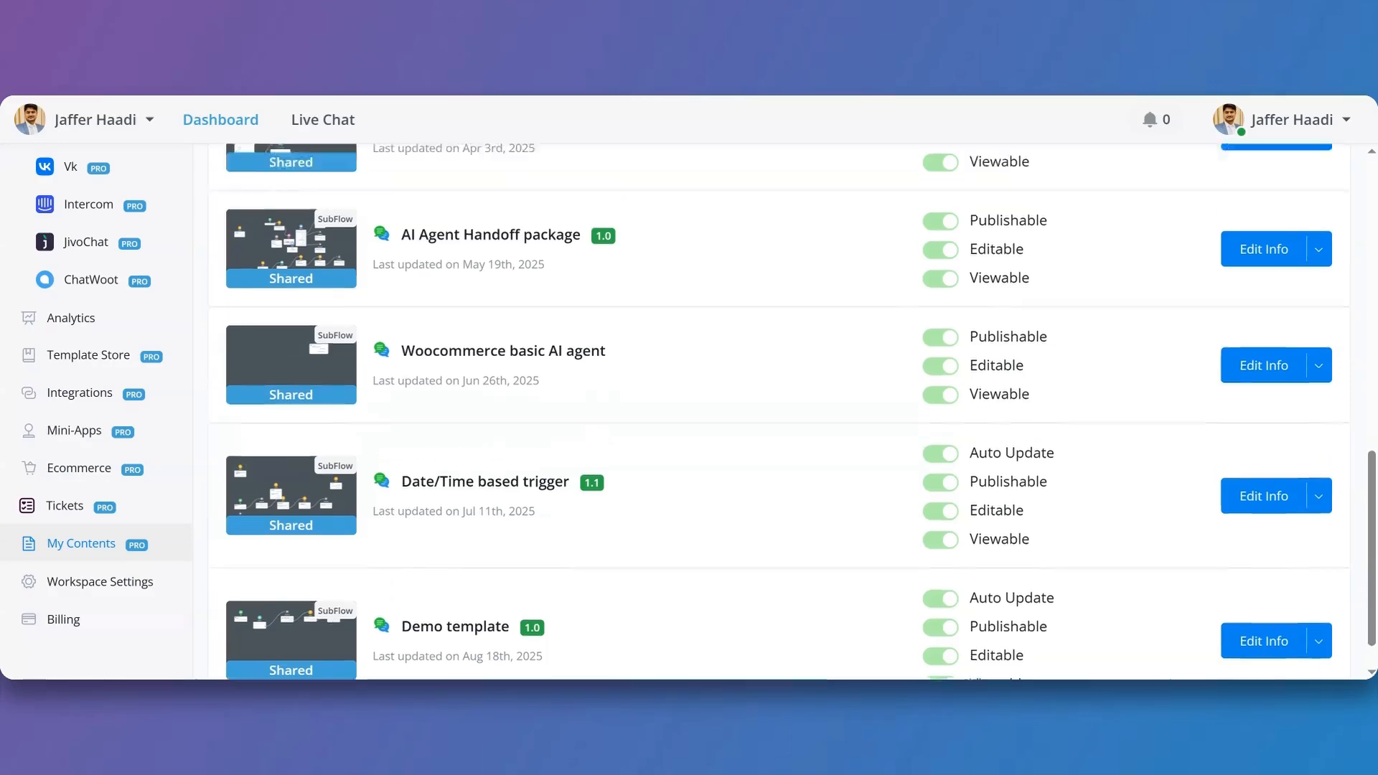
pyautogui.scroll(2, 343, 572)
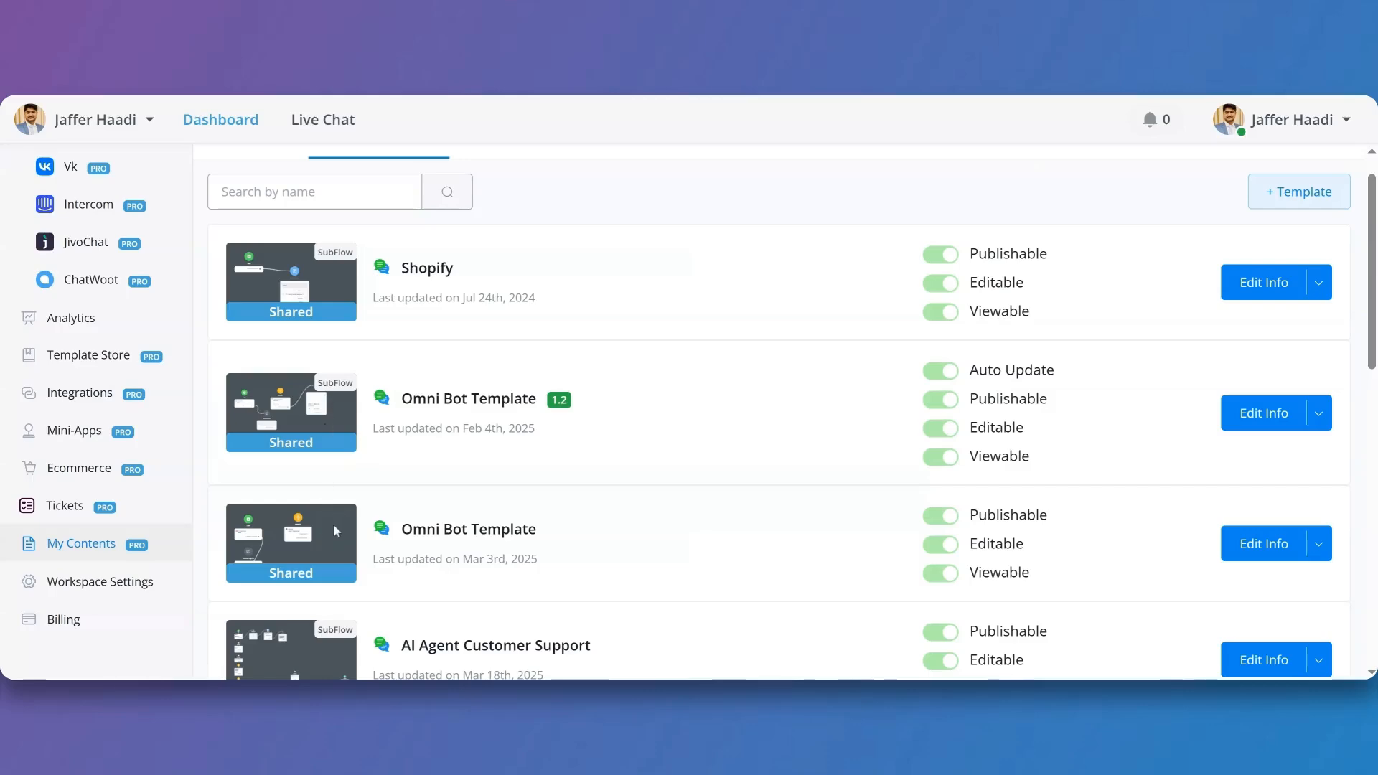
pyautogui.scroll(-10, 333, 531)
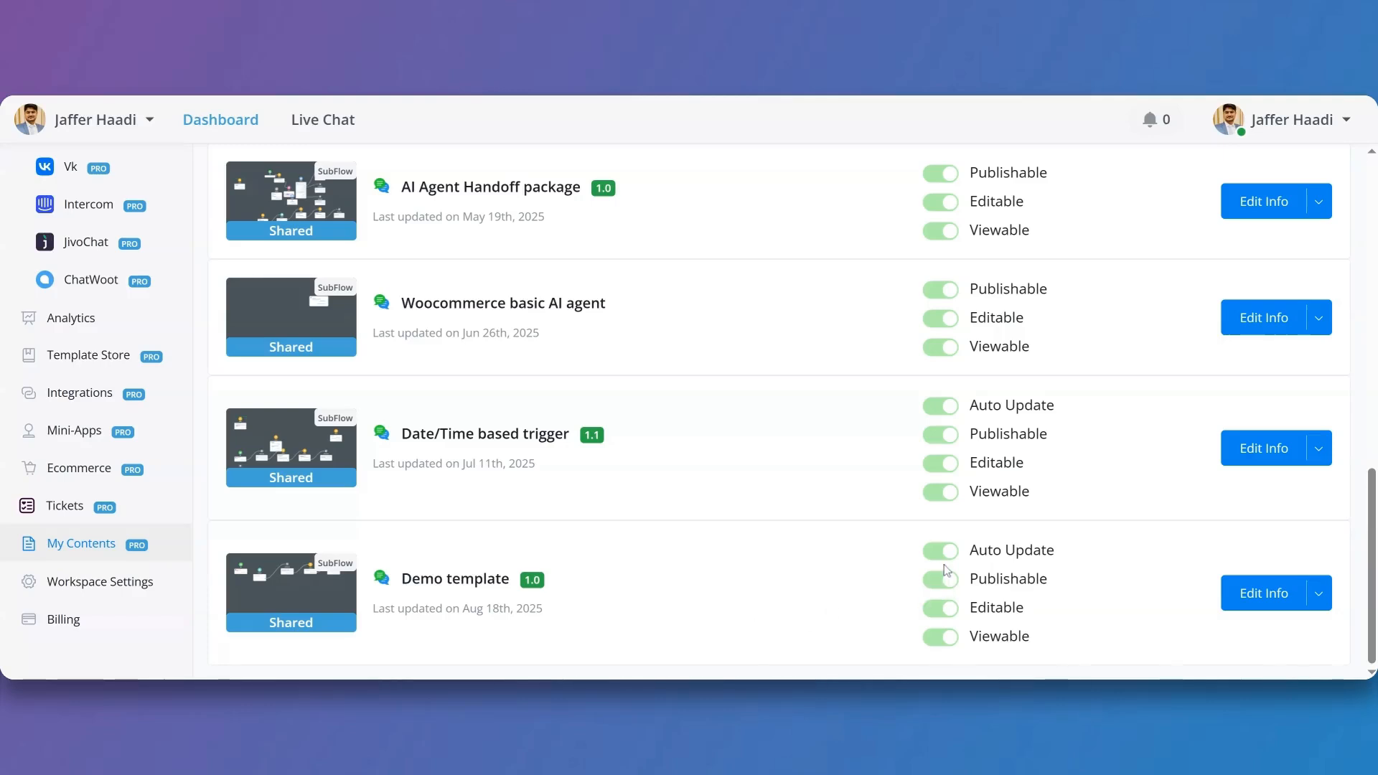
# - Open the installs of Demo template and turn off Editable for the Testing bot's install
pyautogui.click(1319, 587)
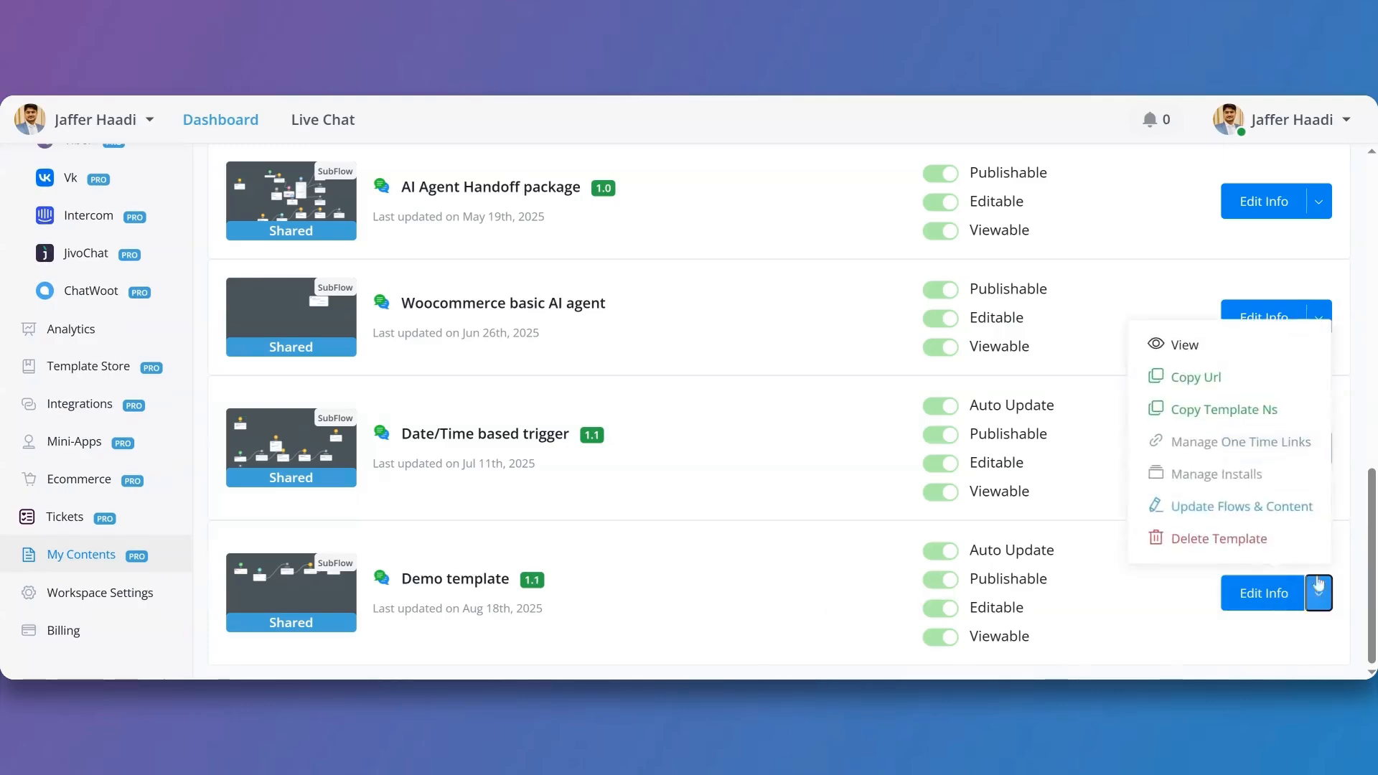
pyautogui.click(1184, 476)
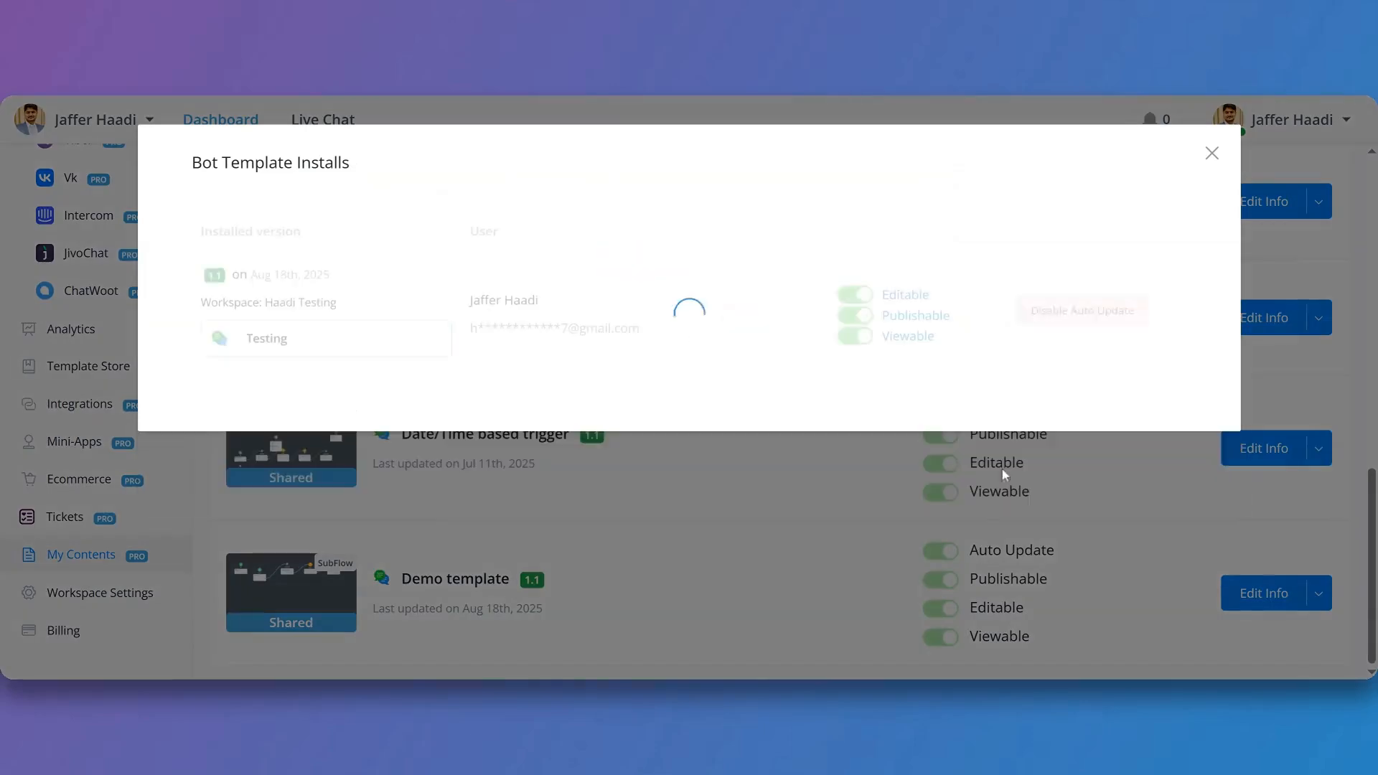
pyautogui.click(862, 302)
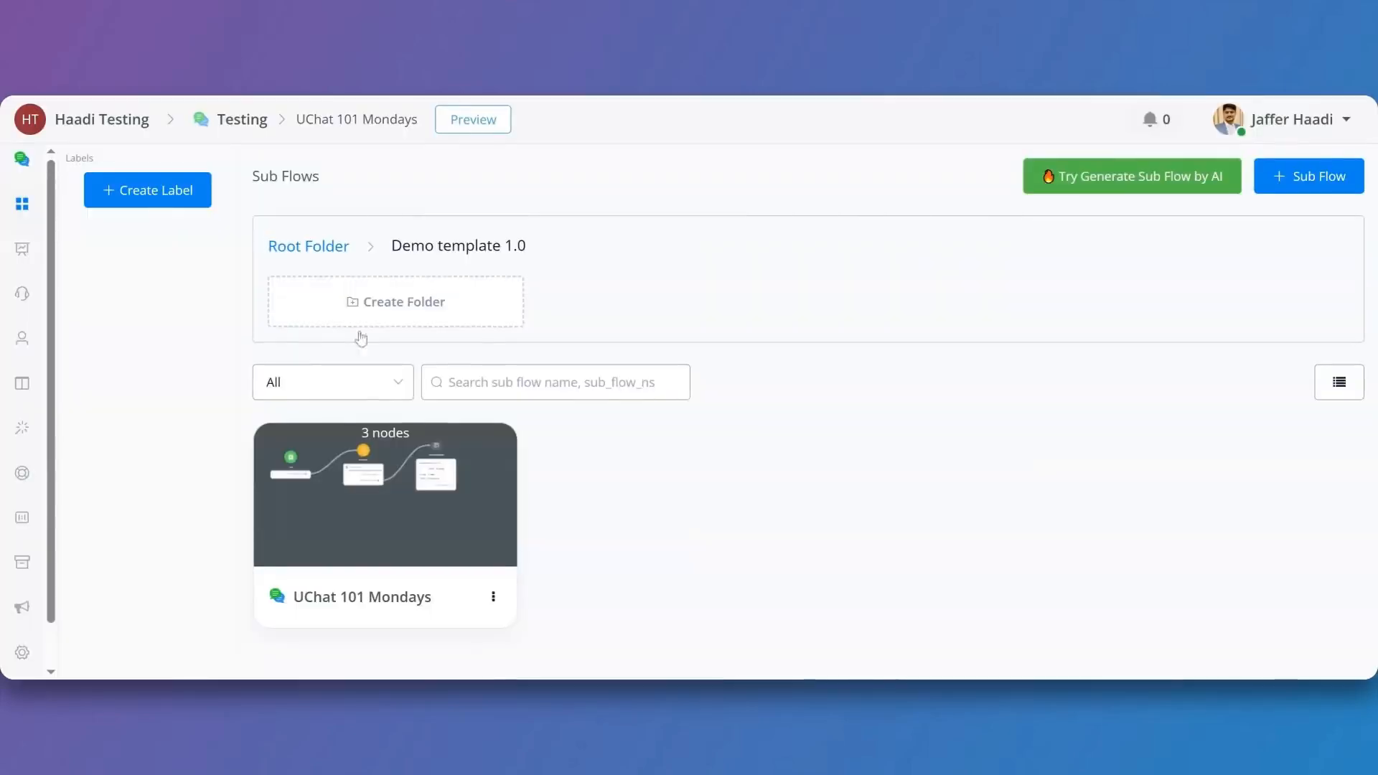
# - Check the editing lock on the UChat 101 Mondays sub flow in the Testing bot's Demo template 1.0 folder
pyautogui.click(433, 467)
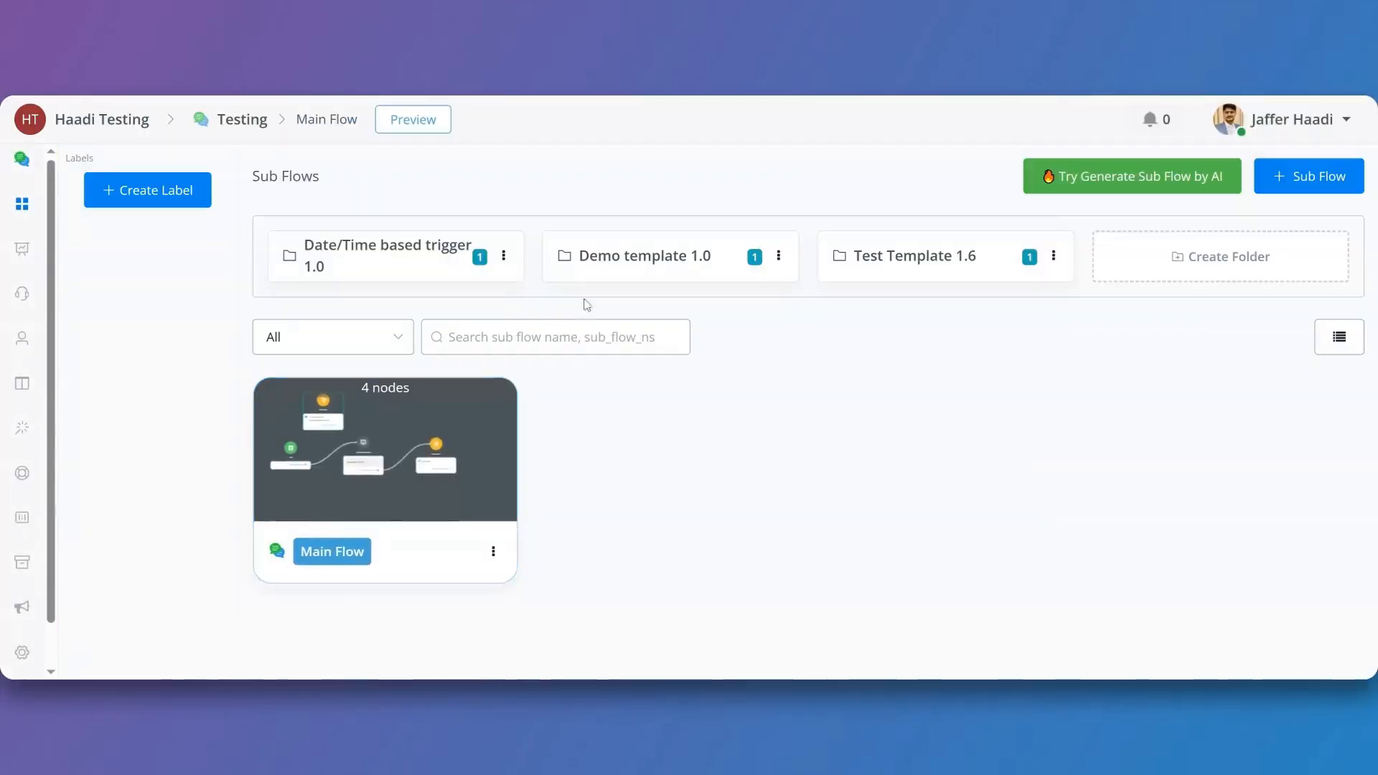
pyautogui.click(596, 256)
pyautogui.moveTo(305, 603)
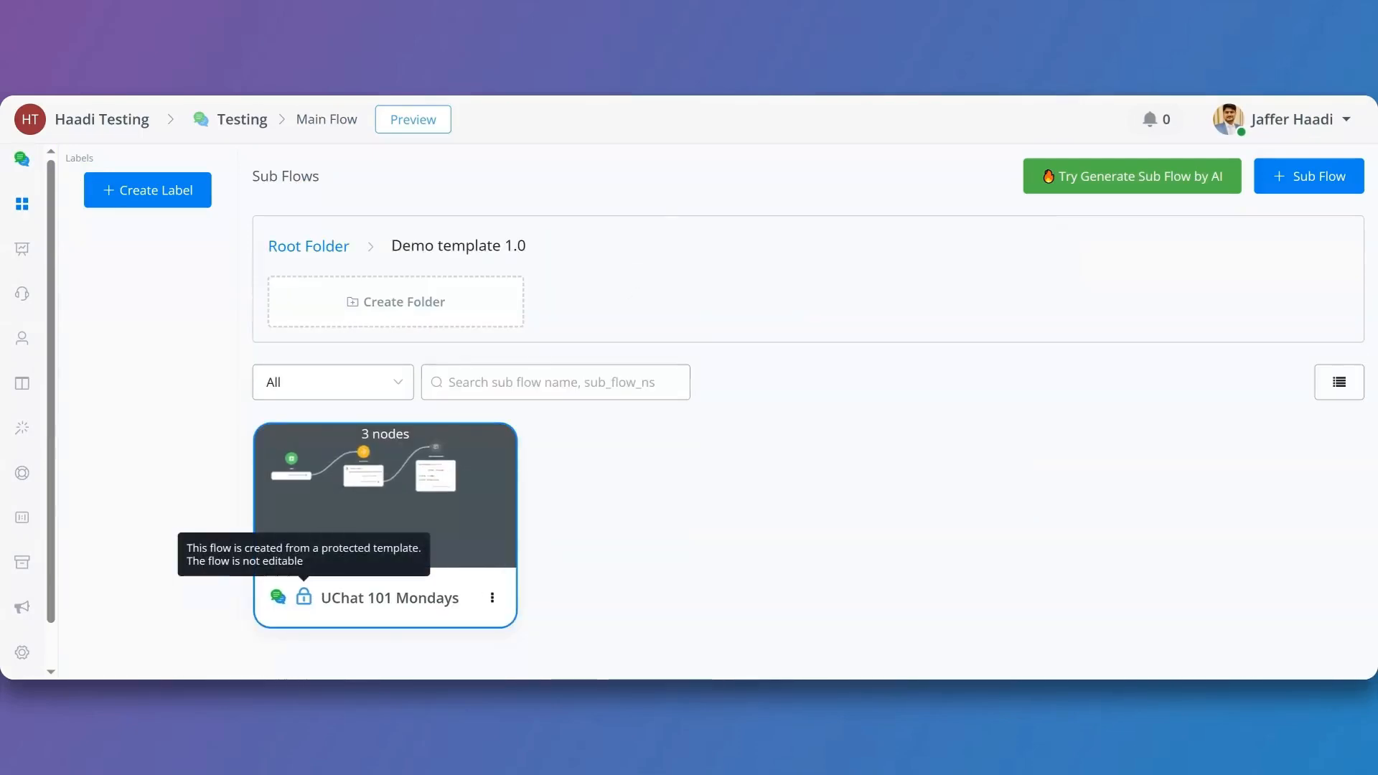
pyautogui.click(420, 525)
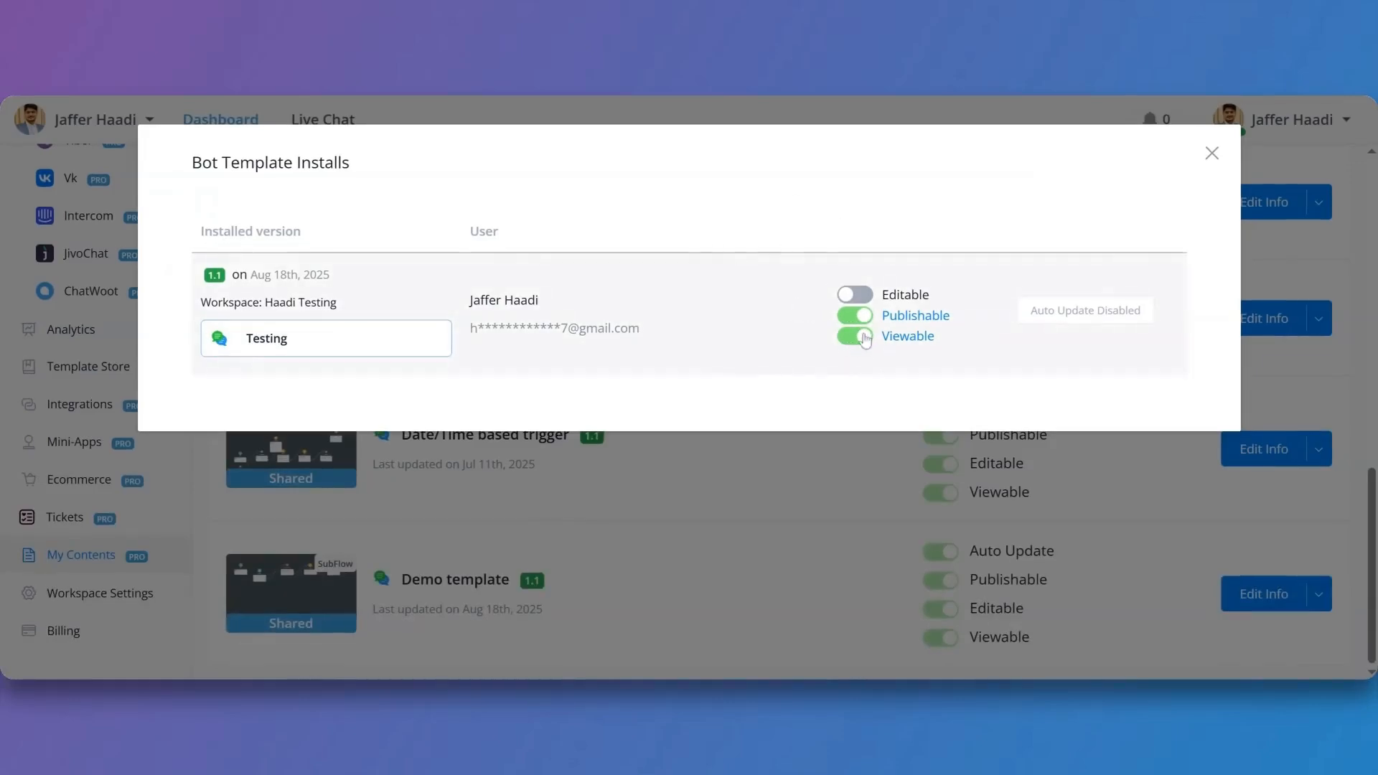
# - Turn off Viewable for the Testing bot's install and try to open the UChat 101 Mondays sub flow in Demo template 1.0
pyautogui.click(843, 344)
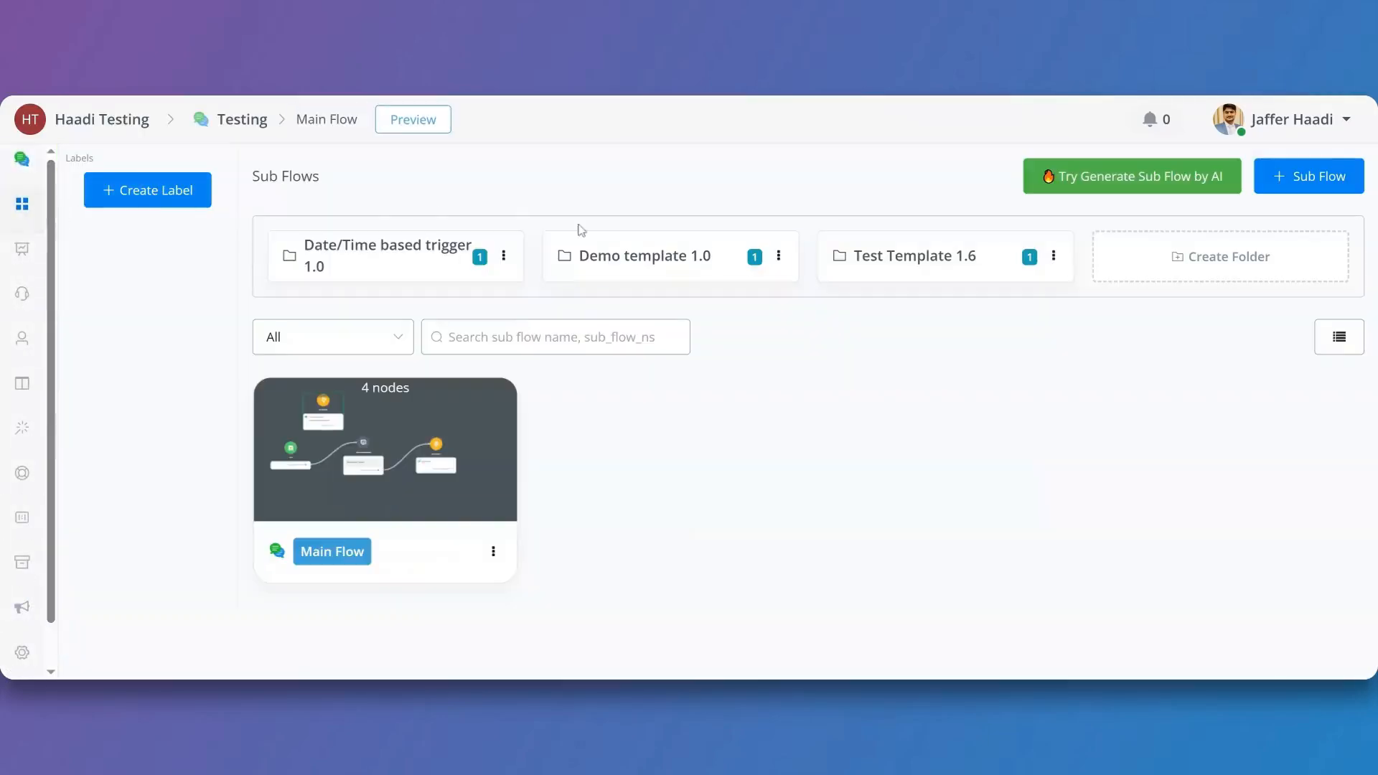
pyautogui.click(716, 256)
pyautogui.moveTo(304, 599)
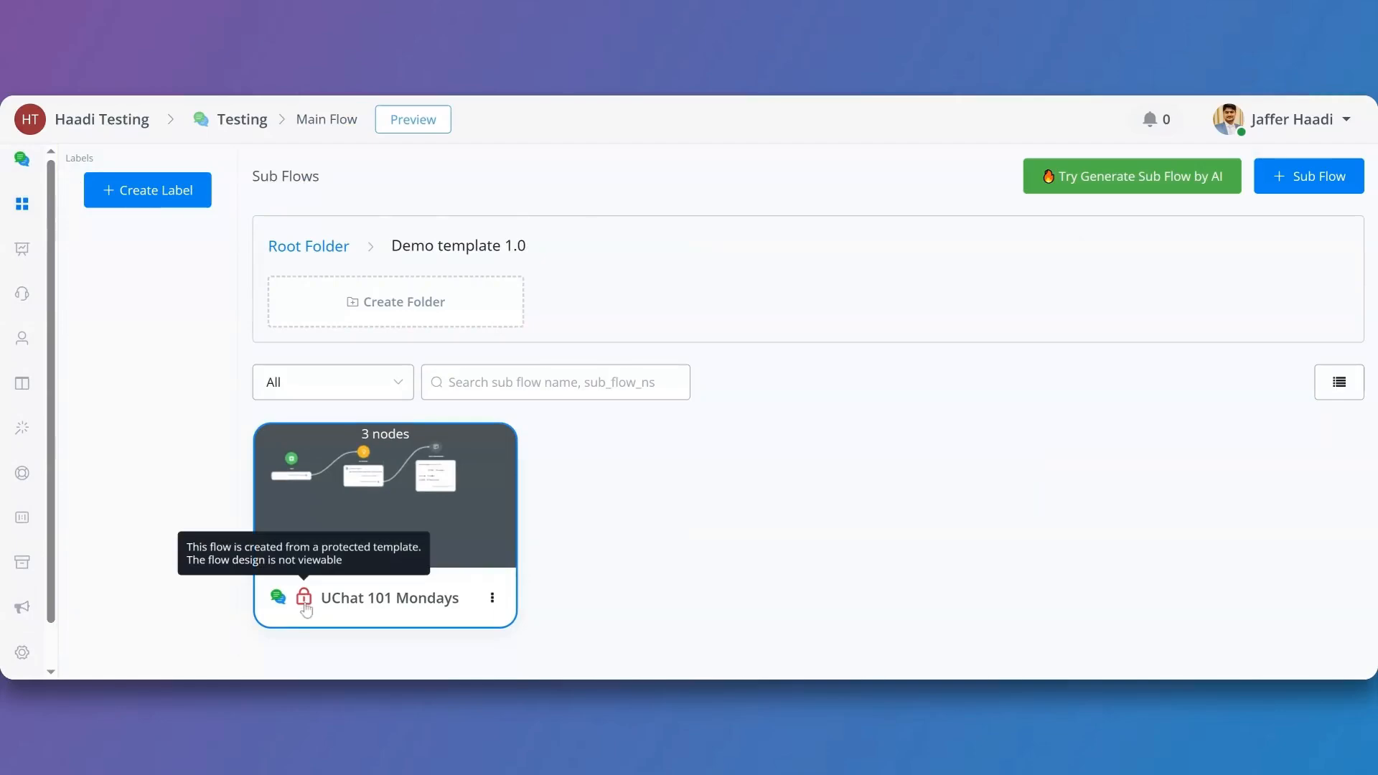
pyautogui.click(433, 513)
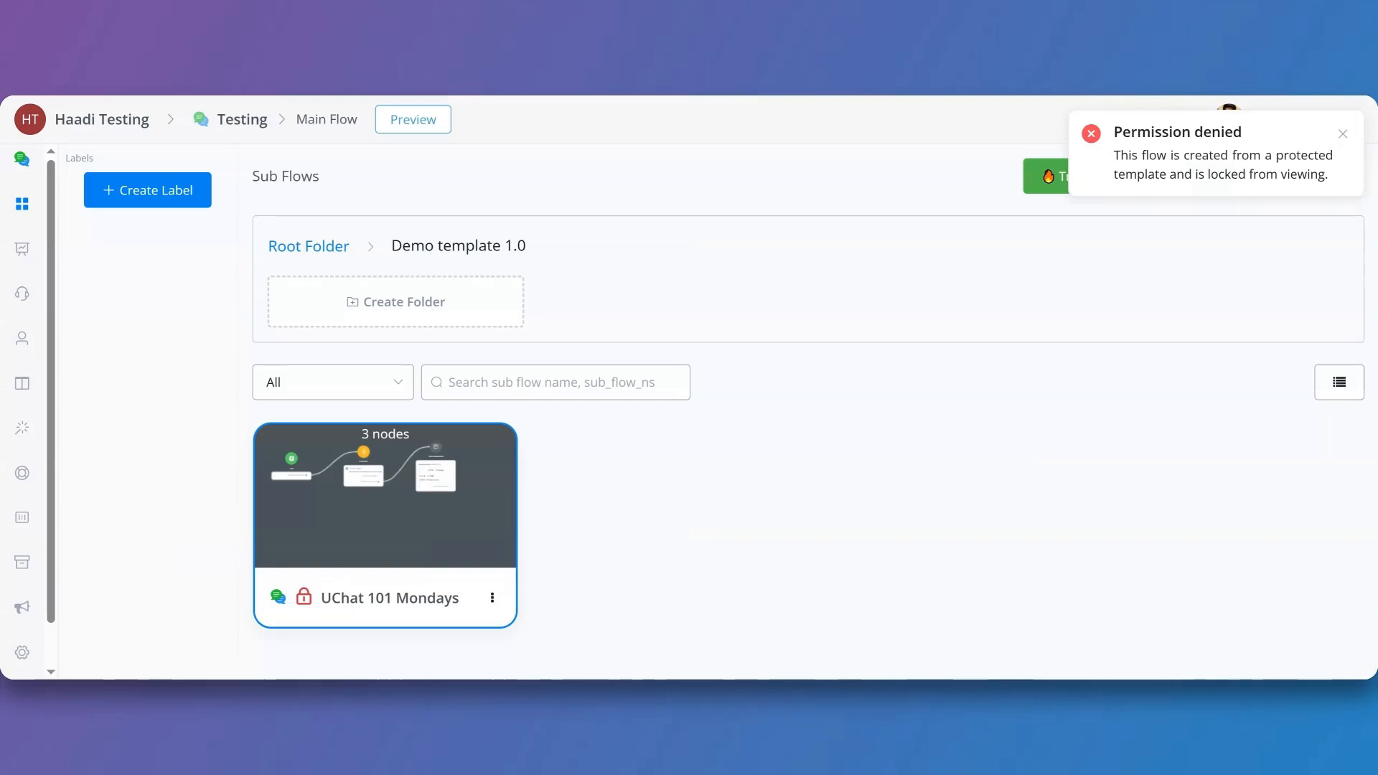
pyautogui.moveTo(303, 600)
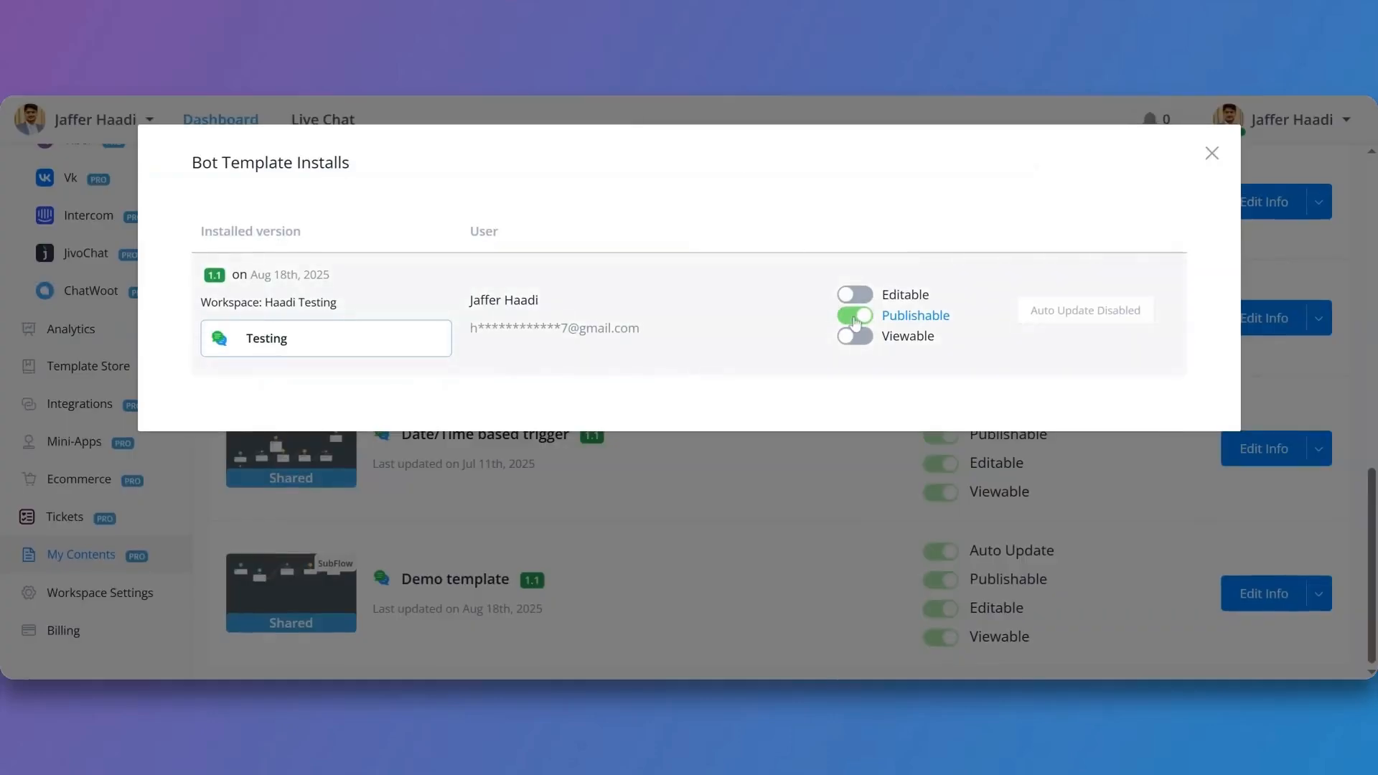
# - Turn off Publishable and turn Editable and Viewable back on for the Testing bot's install
pyautogui.click(857, 316)
pyautogui.click(856, 300)
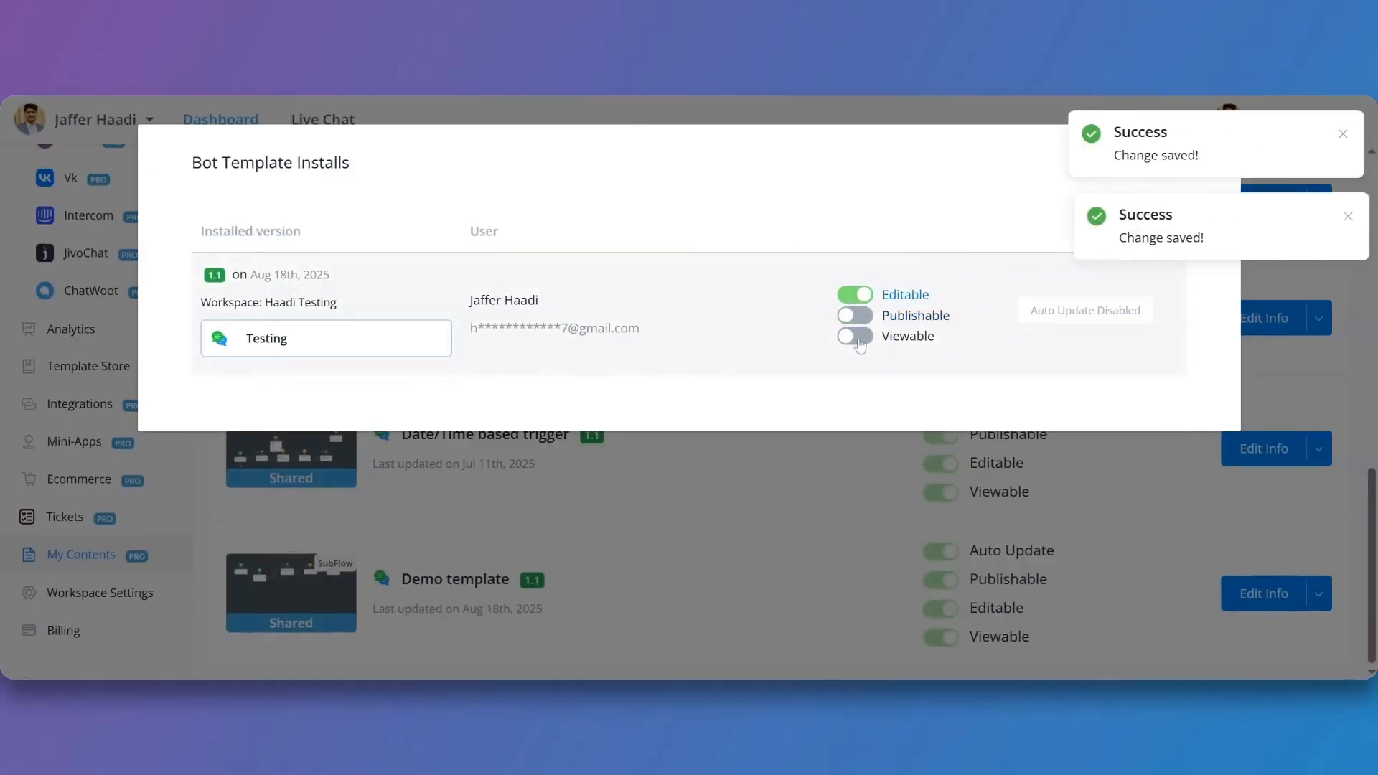
pyautogui.click(855, 338)
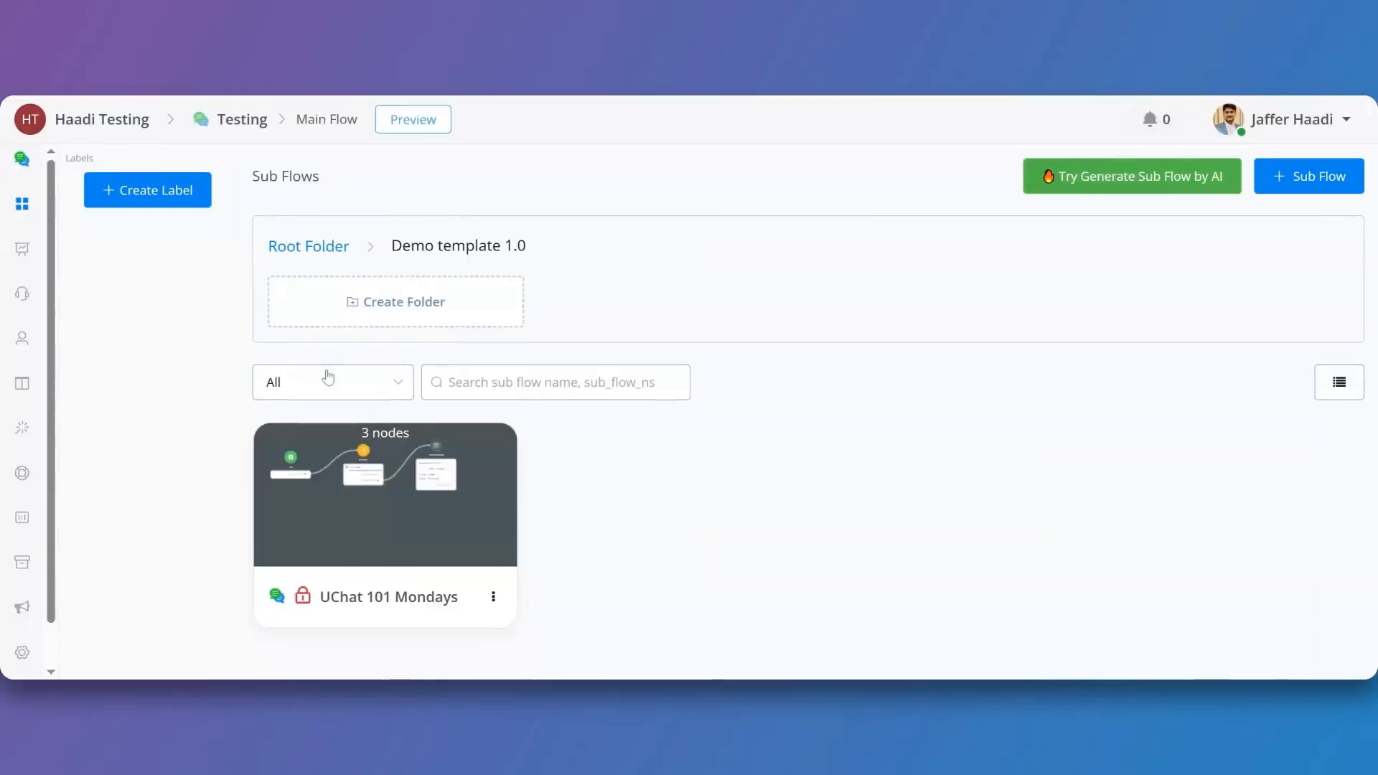
# - Reload the Testing bot's sub flows and open UChat 101 Mondays from the Demo template 1.0 folder
pyautogui.press('F5')
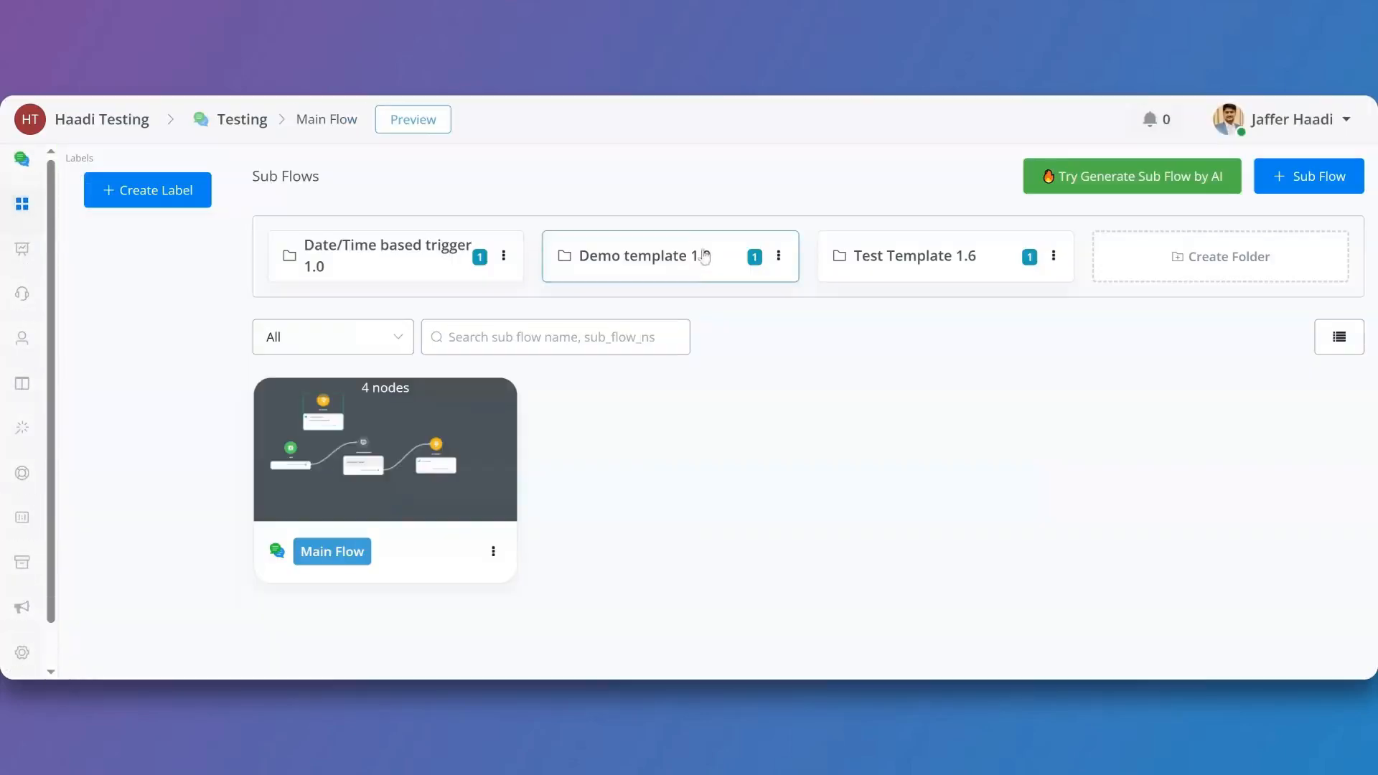
pyautogui.click(700, 252)
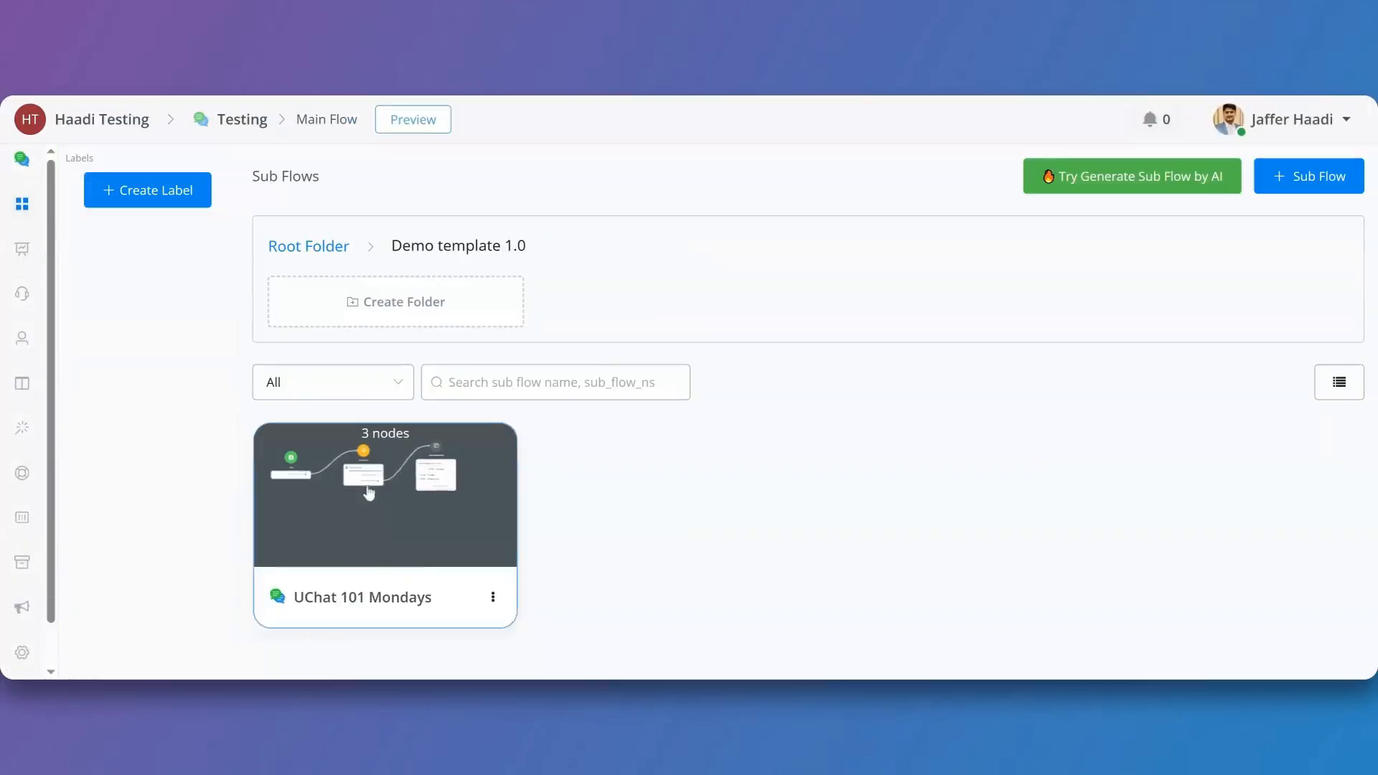
pyautogui.click(345, 544)
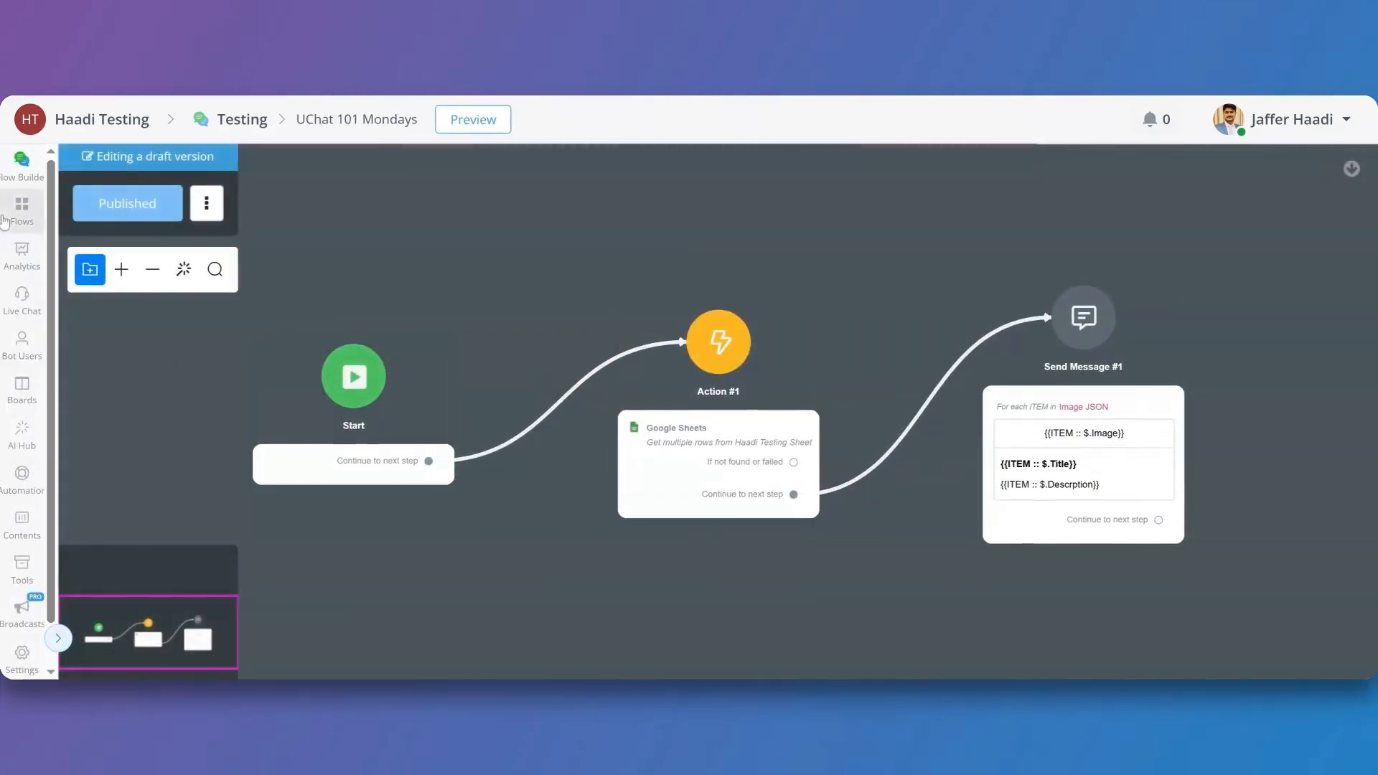
# - Open My Bot Templates under My Contents and start a new template with the Testing bot as its source
pyautogui.click(56, 132)
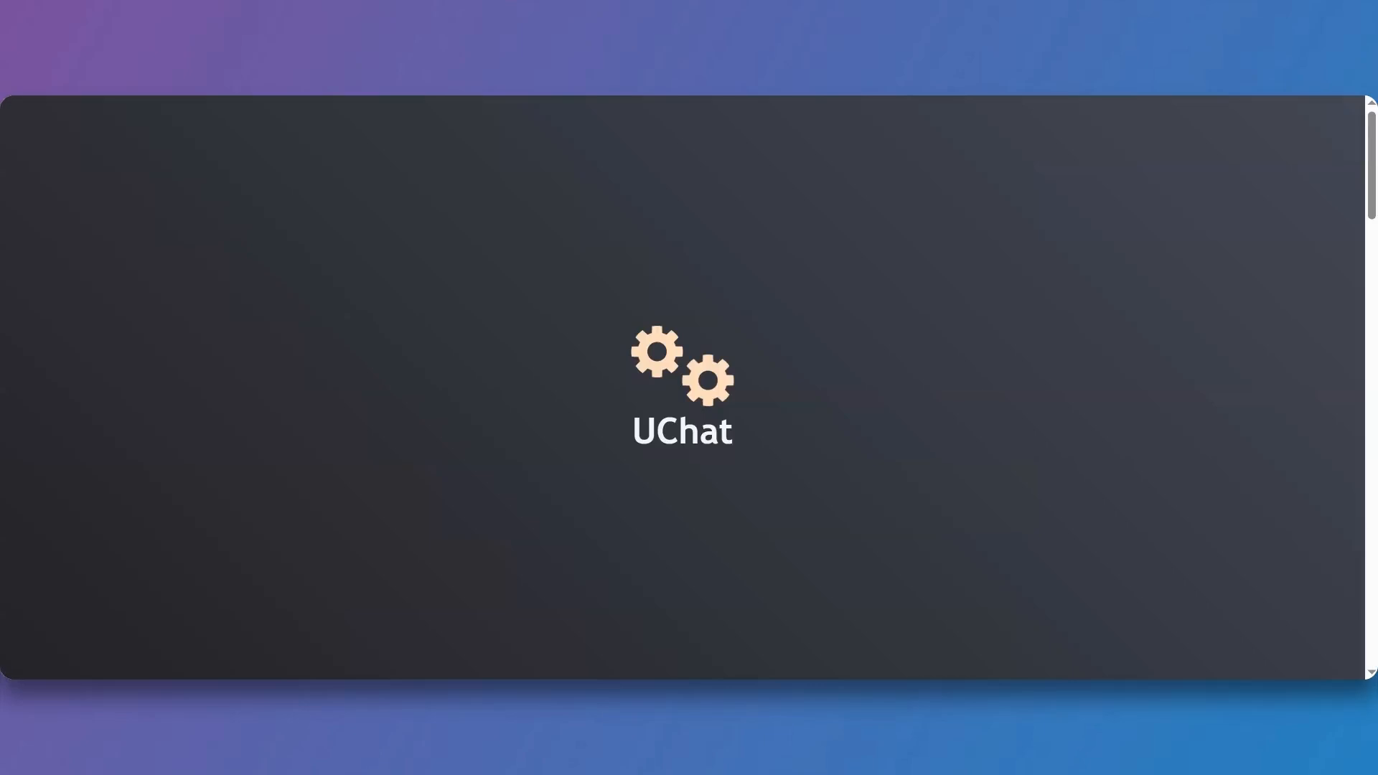
pyautogui.scroll(-5, 101, 415)
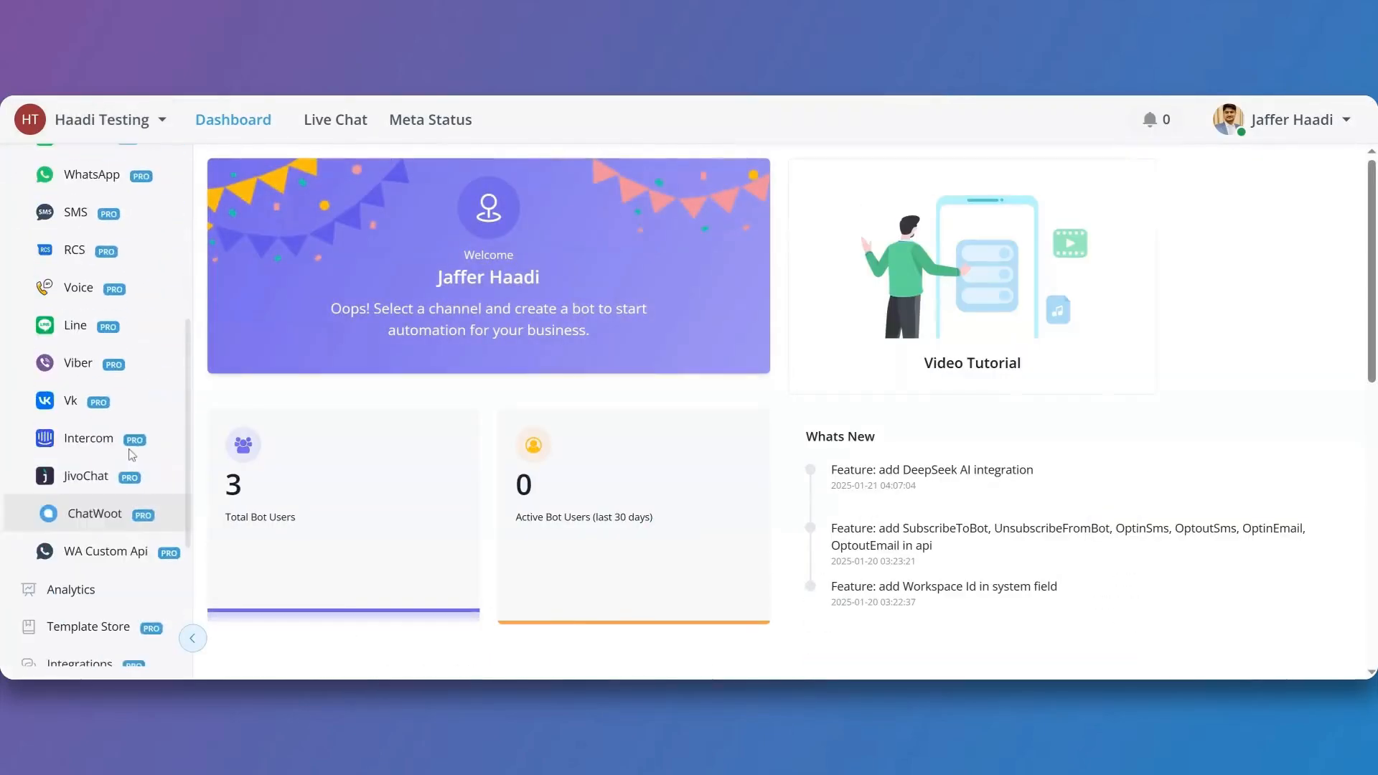
pyautogui.scroll(-2, 143, 455)
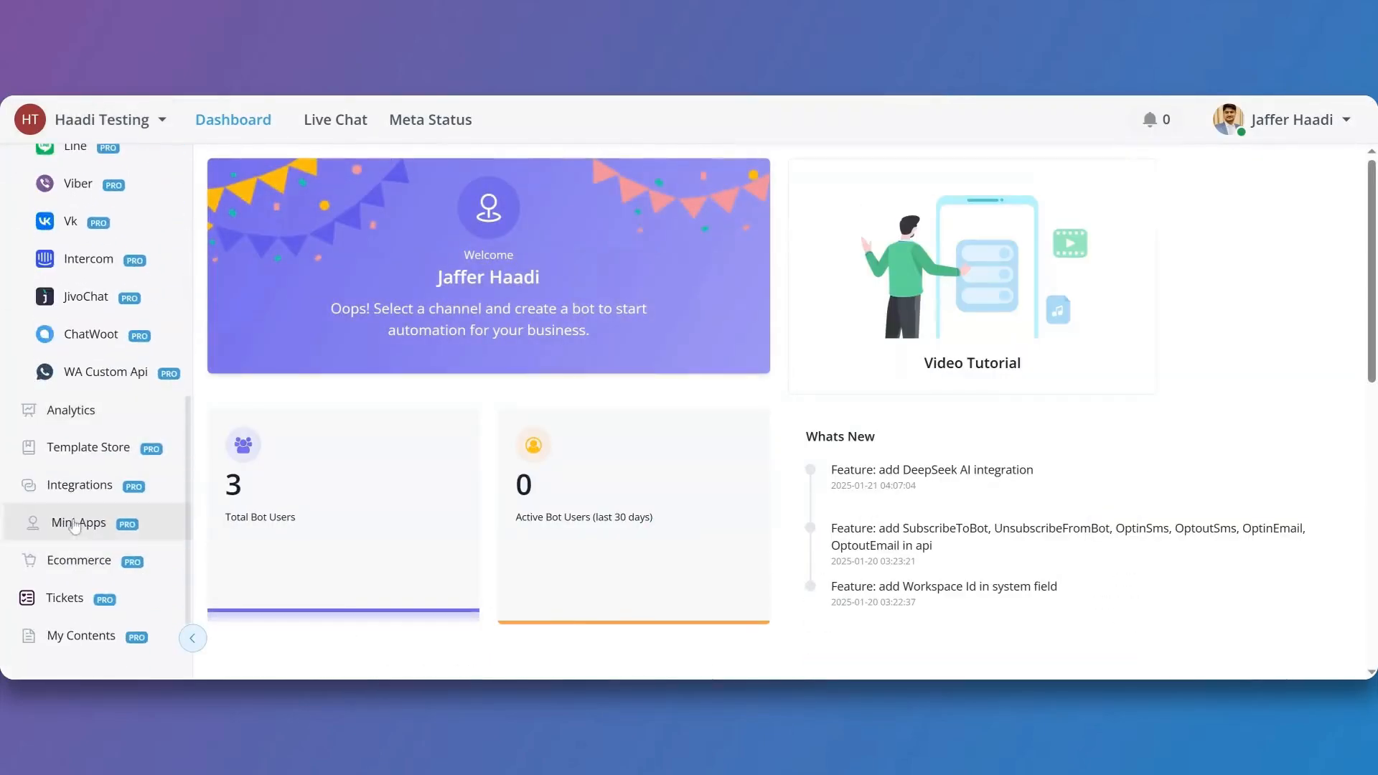
pyautogui.scroll(-2, 87, 572)
pyautogui.click(87, 547)
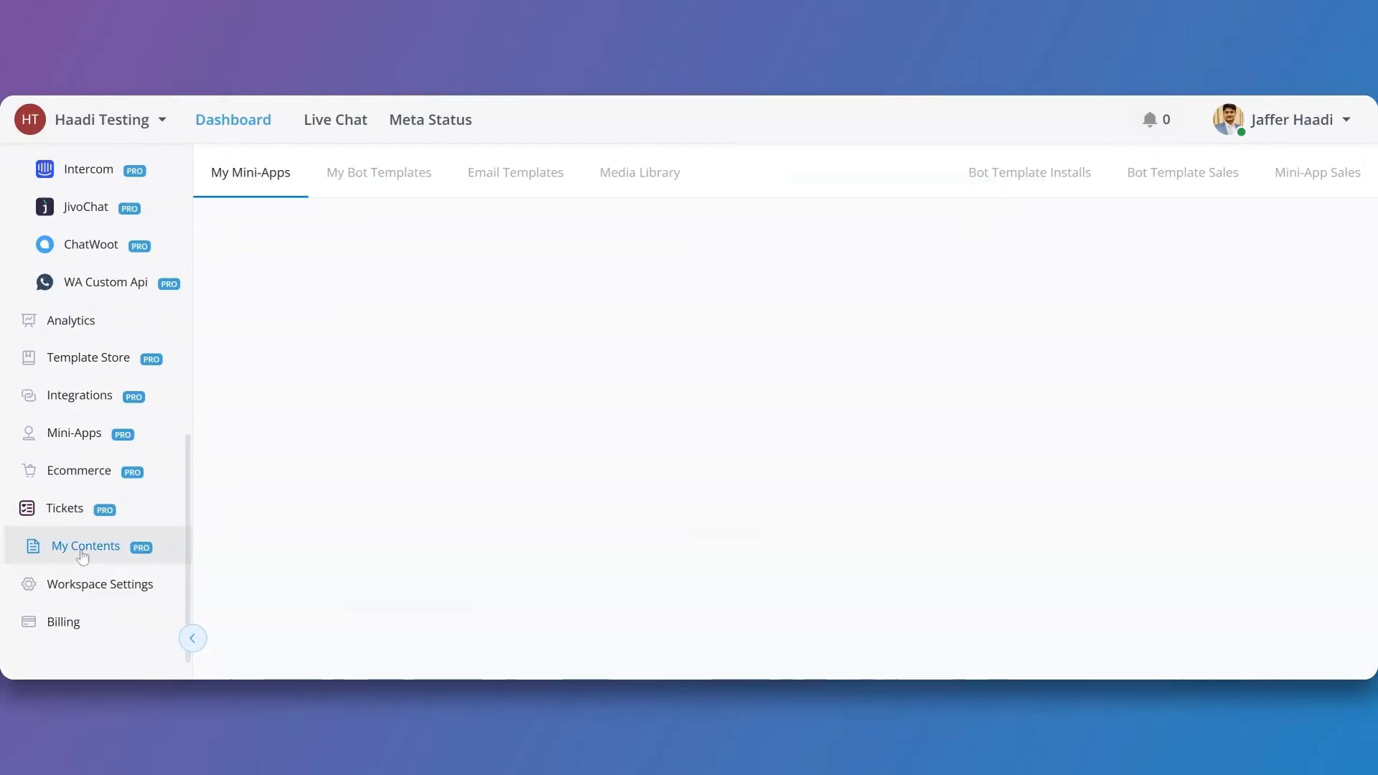
pyautogui.click(380, 174)
pyautogui.click(1267, 234)
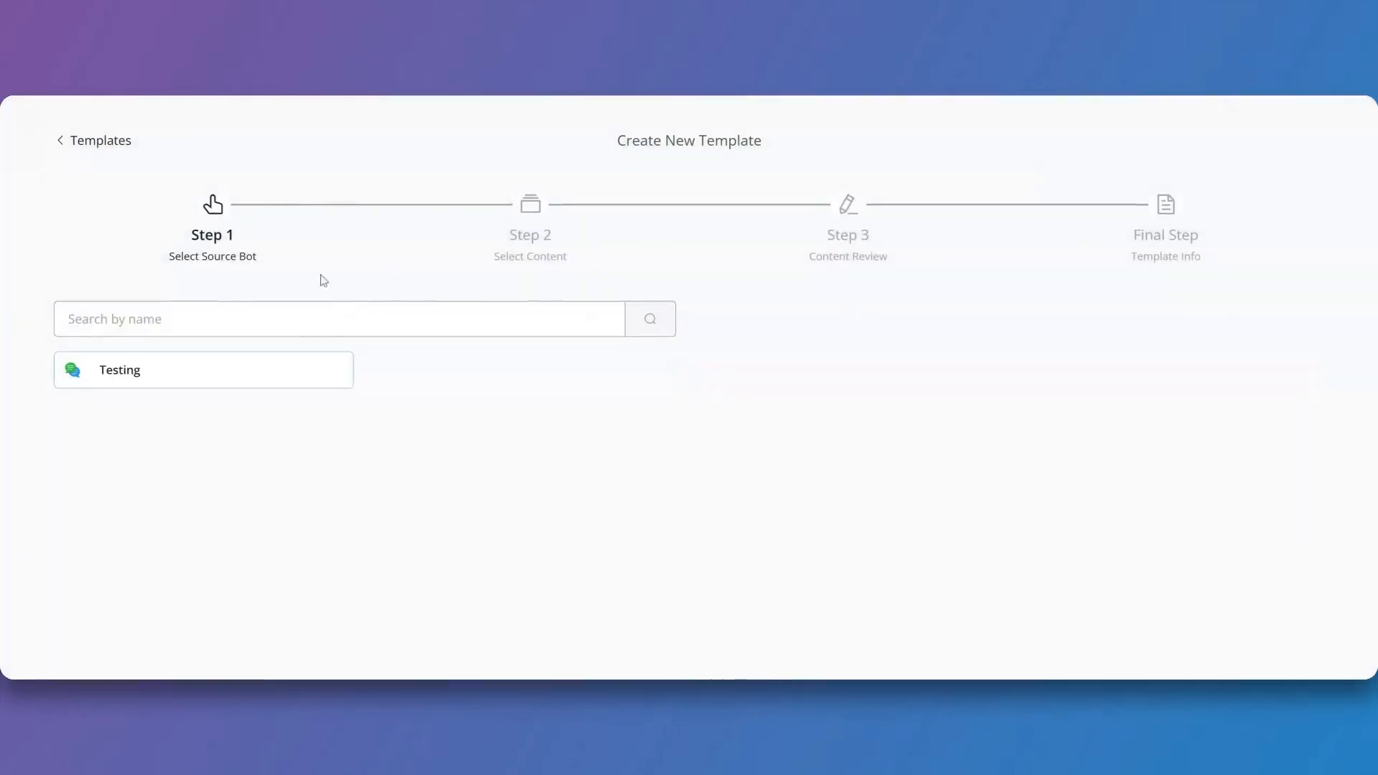
pyautogui.click(200, 363)
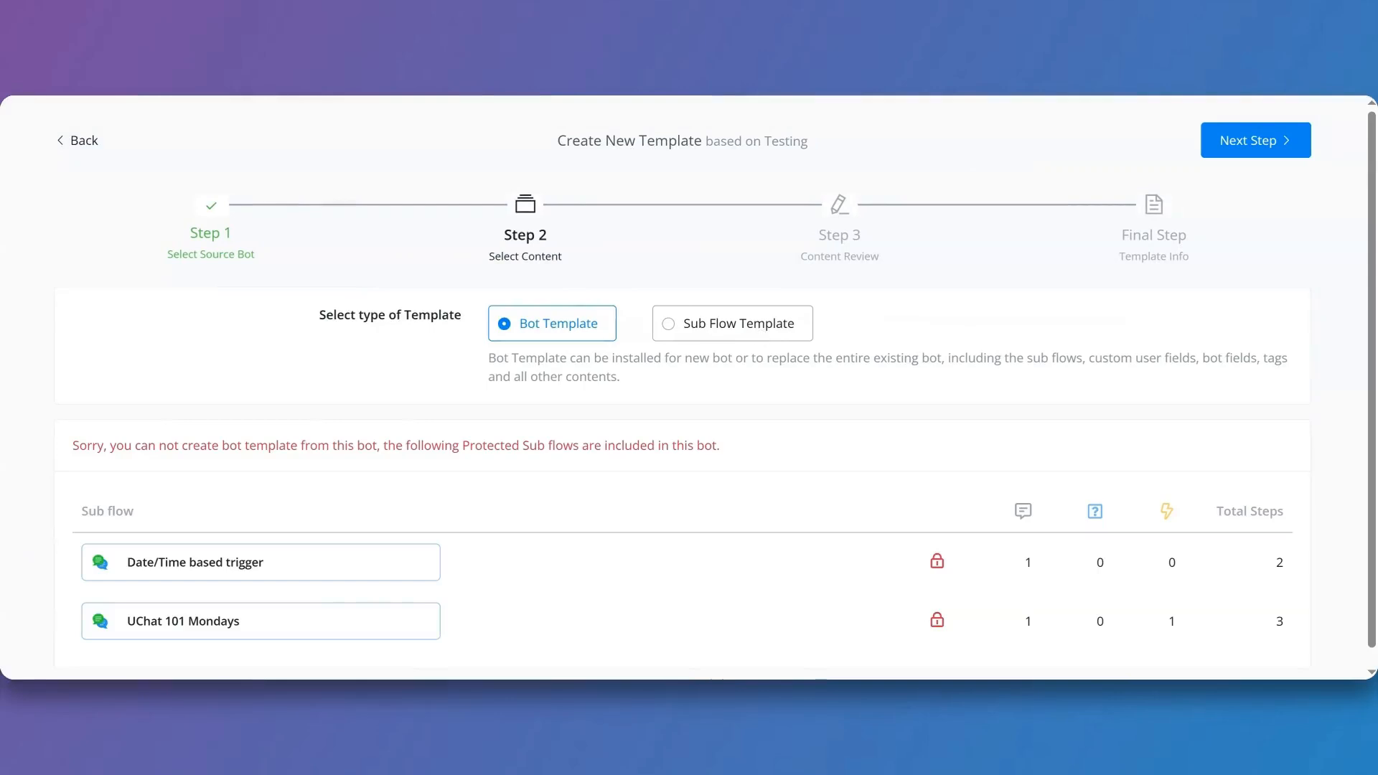
# - Choose the Sub Flow Template type and check the locks on the Date/Time based trigger and UChat 101 Mondays sub flows
pyautogui.scroll(-1, 584, 326)
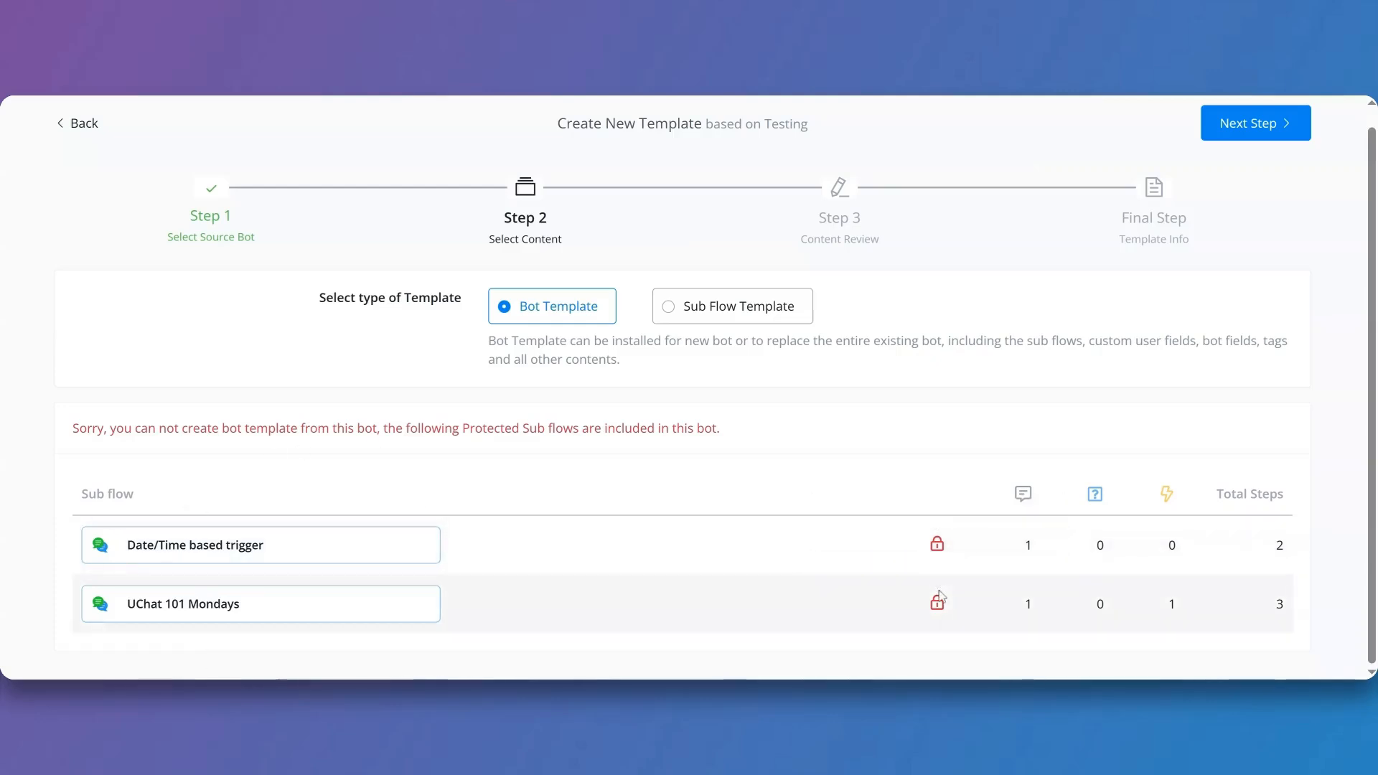
pyautogui.click(724, 306)
pyautogui.scroll(-3, 624, 292)
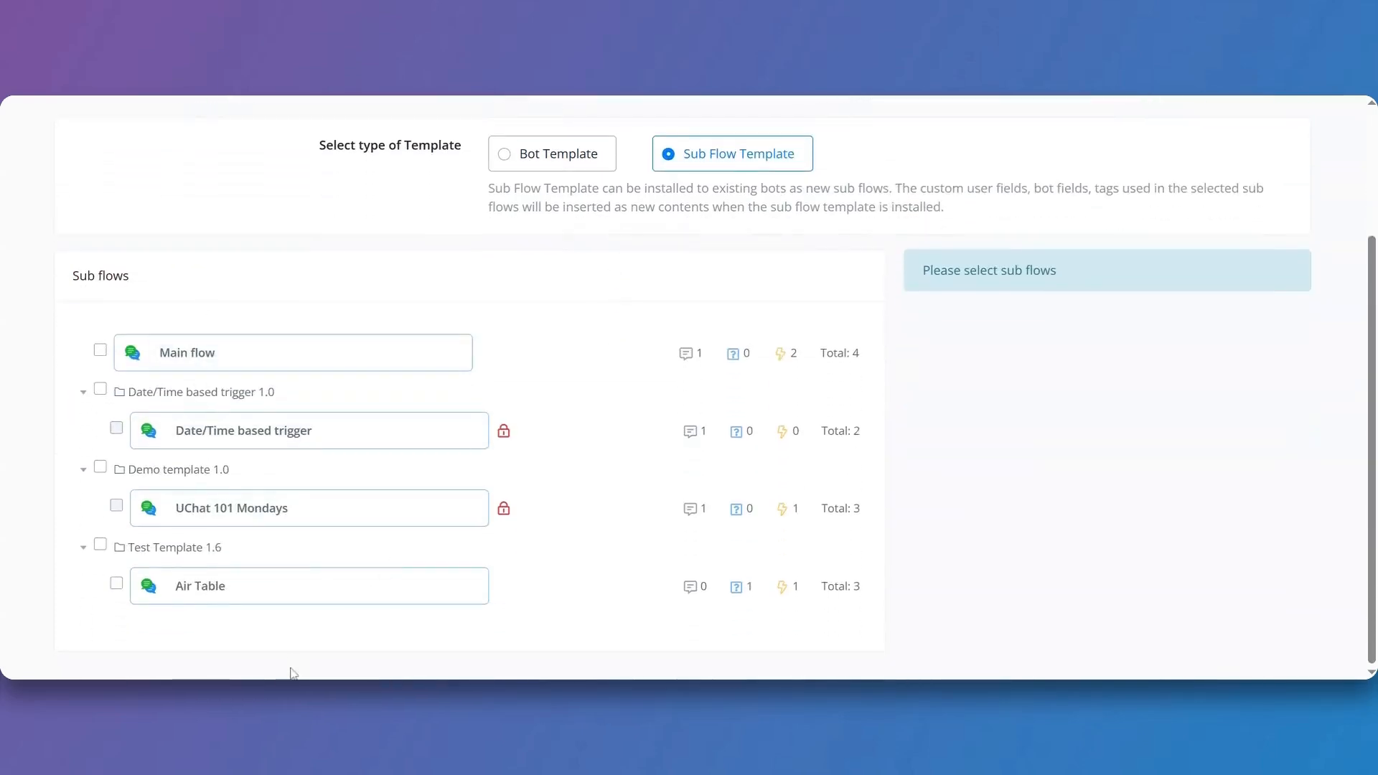
pyautogui.moveTo(503, 435)
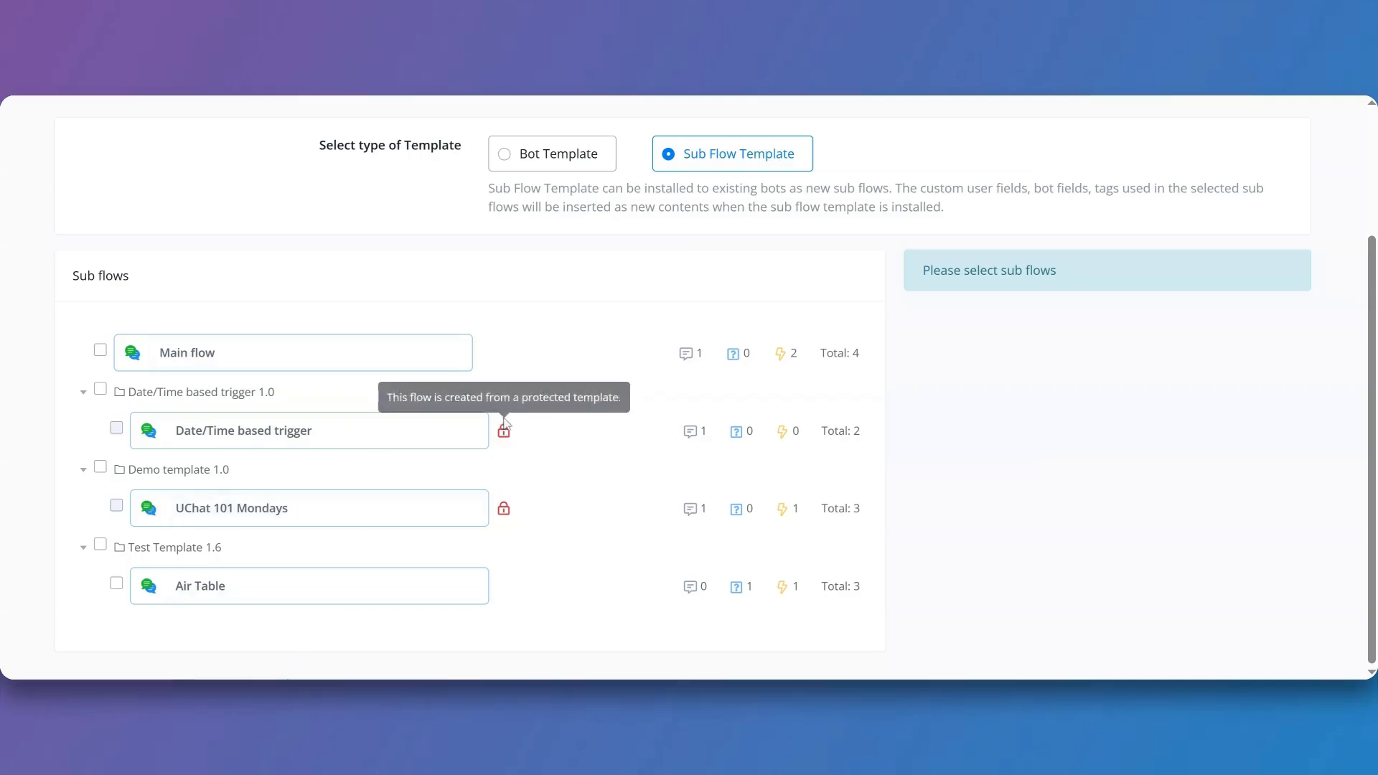
pyautogui.moveTo(505, 511)
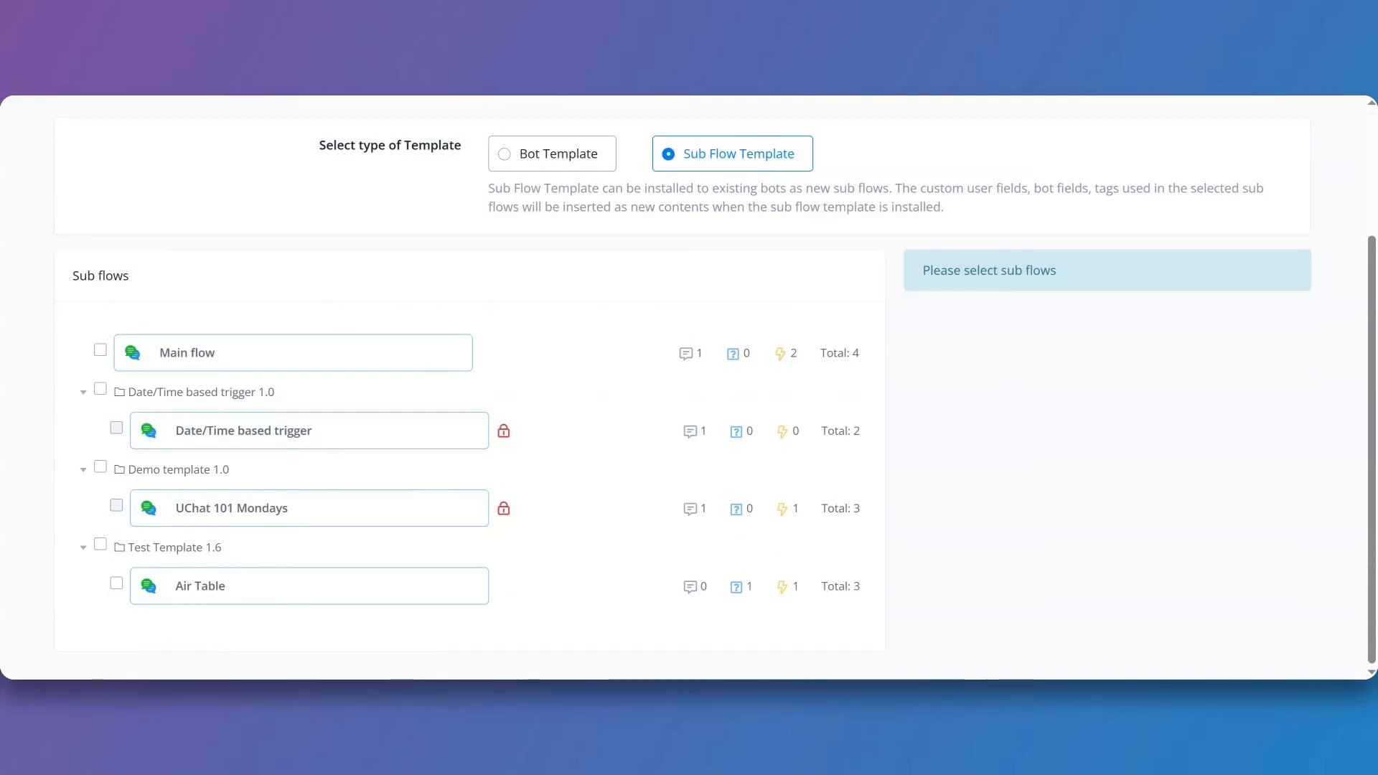
pyautogui.scroll(3, 431, 495)
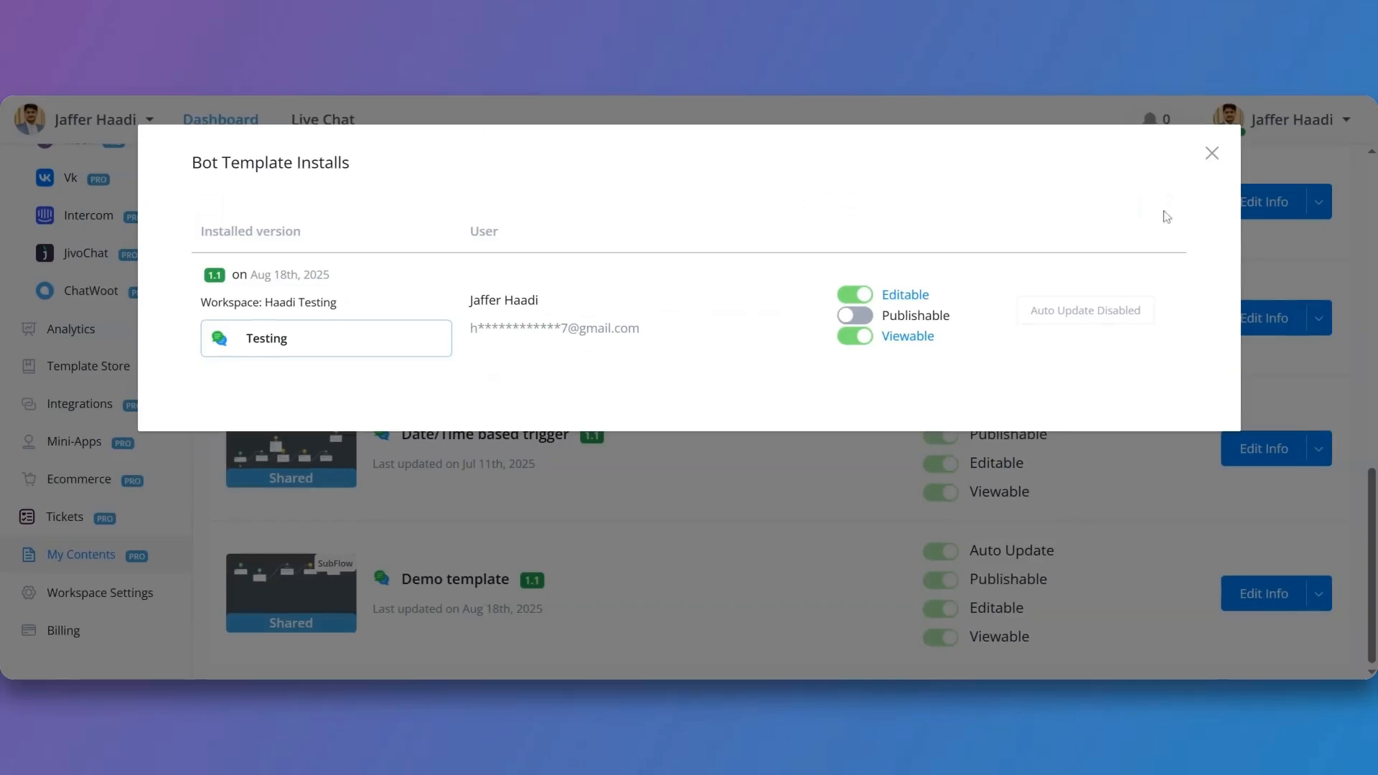
# - Turn Publishable on for the Testing bot's install and close the template installs list
pyautogui.click(853, 311)
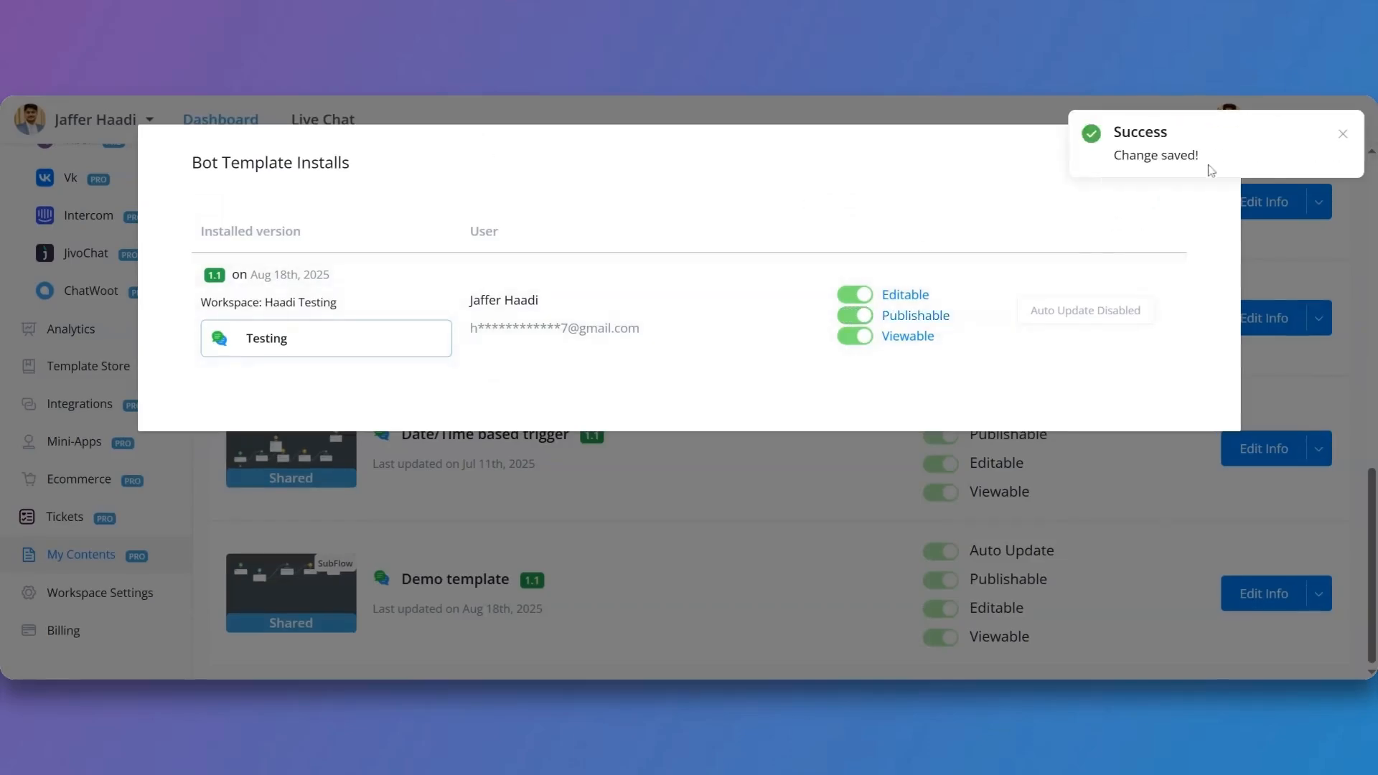
pyautogui.click(1340, 135)
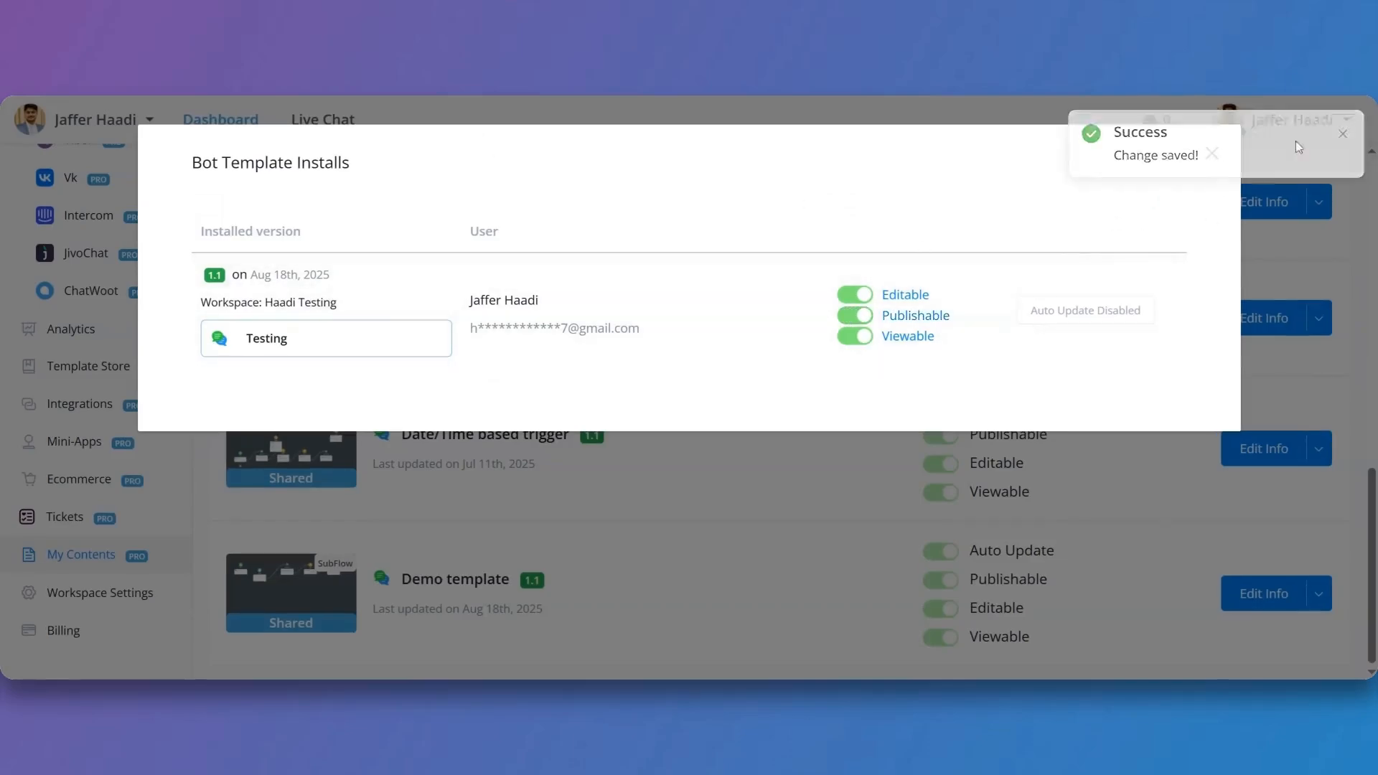
pyautogui.click(1209, 154)
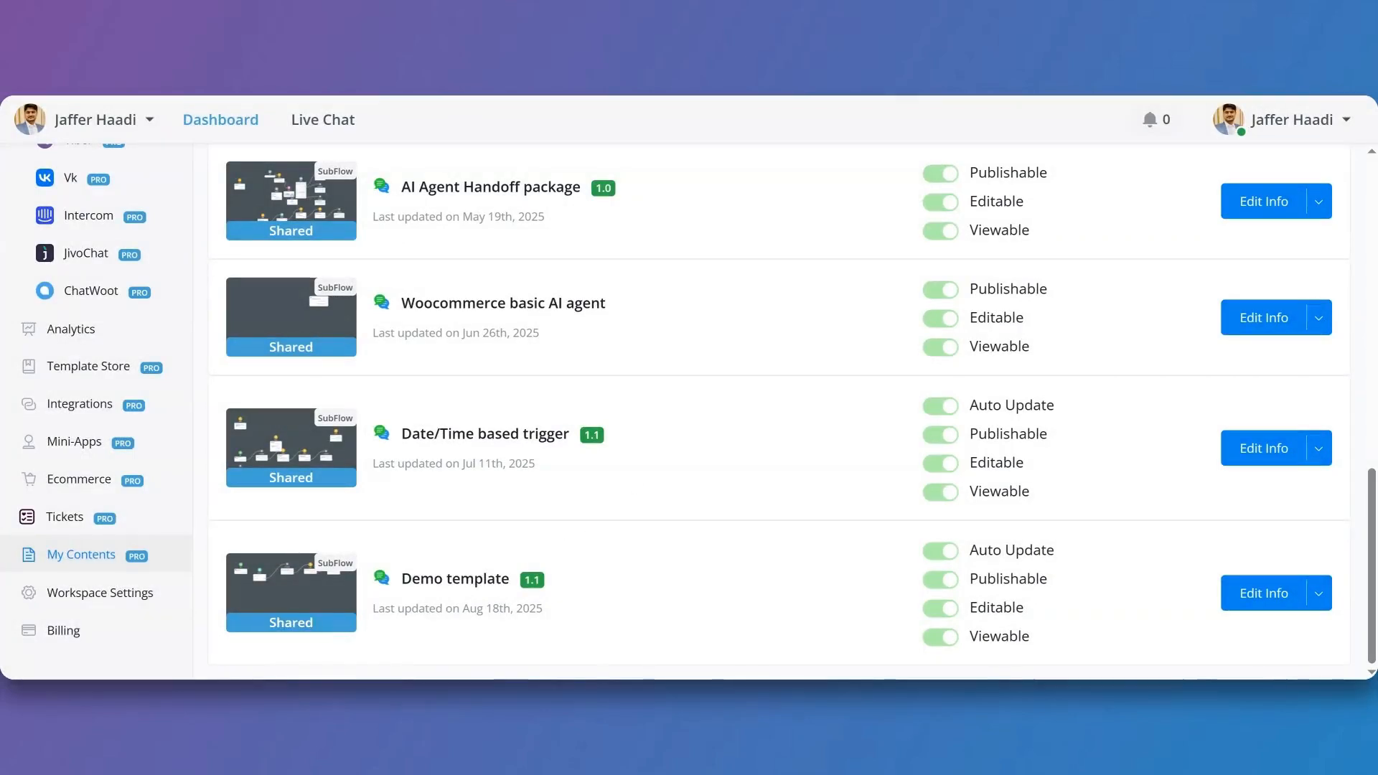
# - Open the Demo template's info for editing, try One Time Link access, and set the access to Private
pyautogui.click(1250, 596)
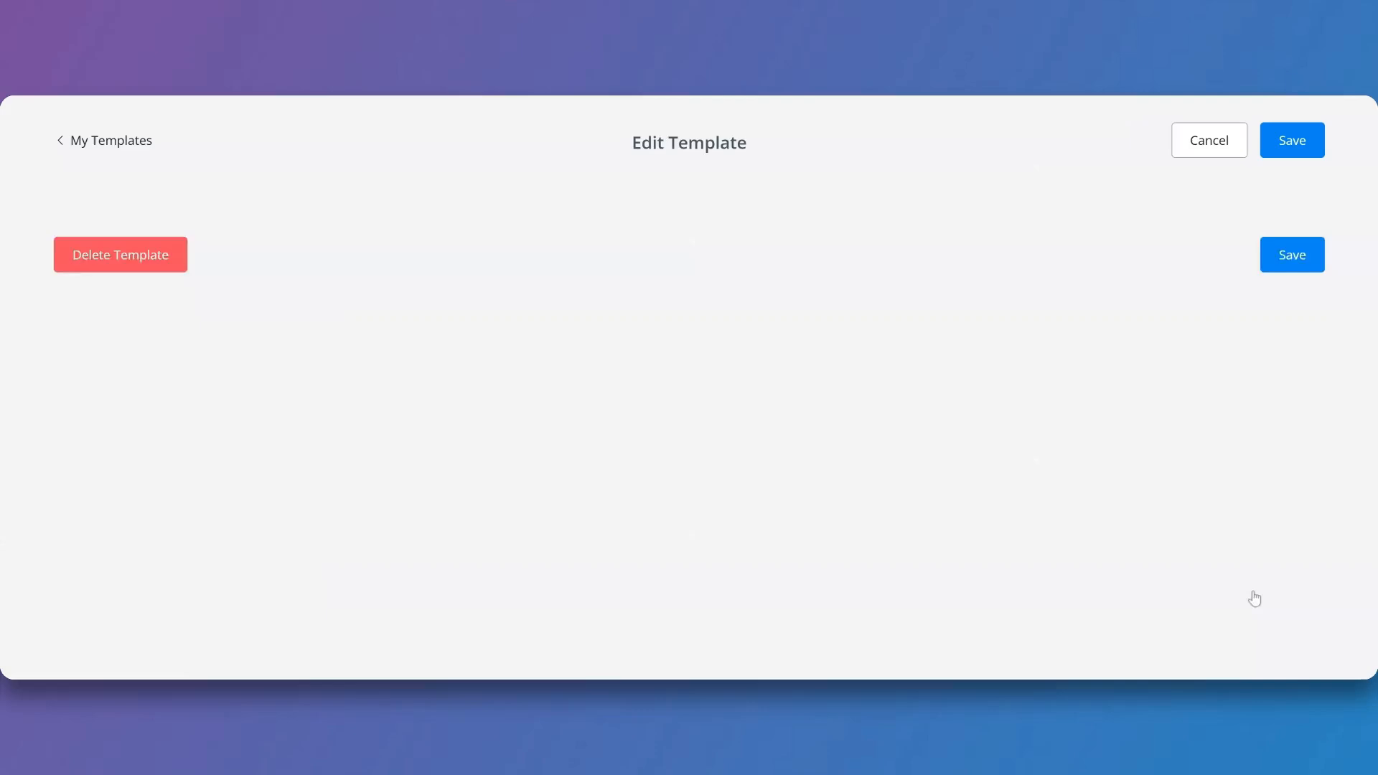
pyautogui.click(163, 230)
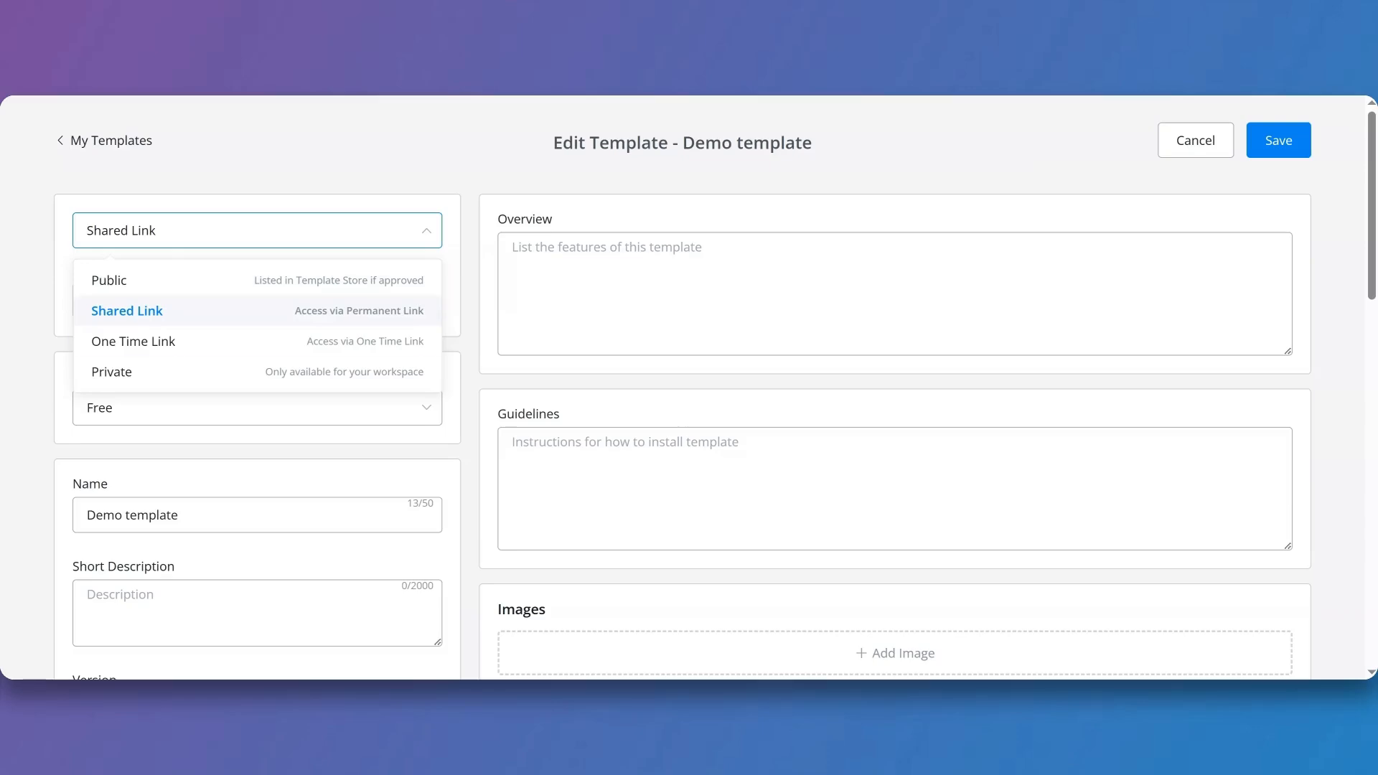
pyautogui.click(154, 342)
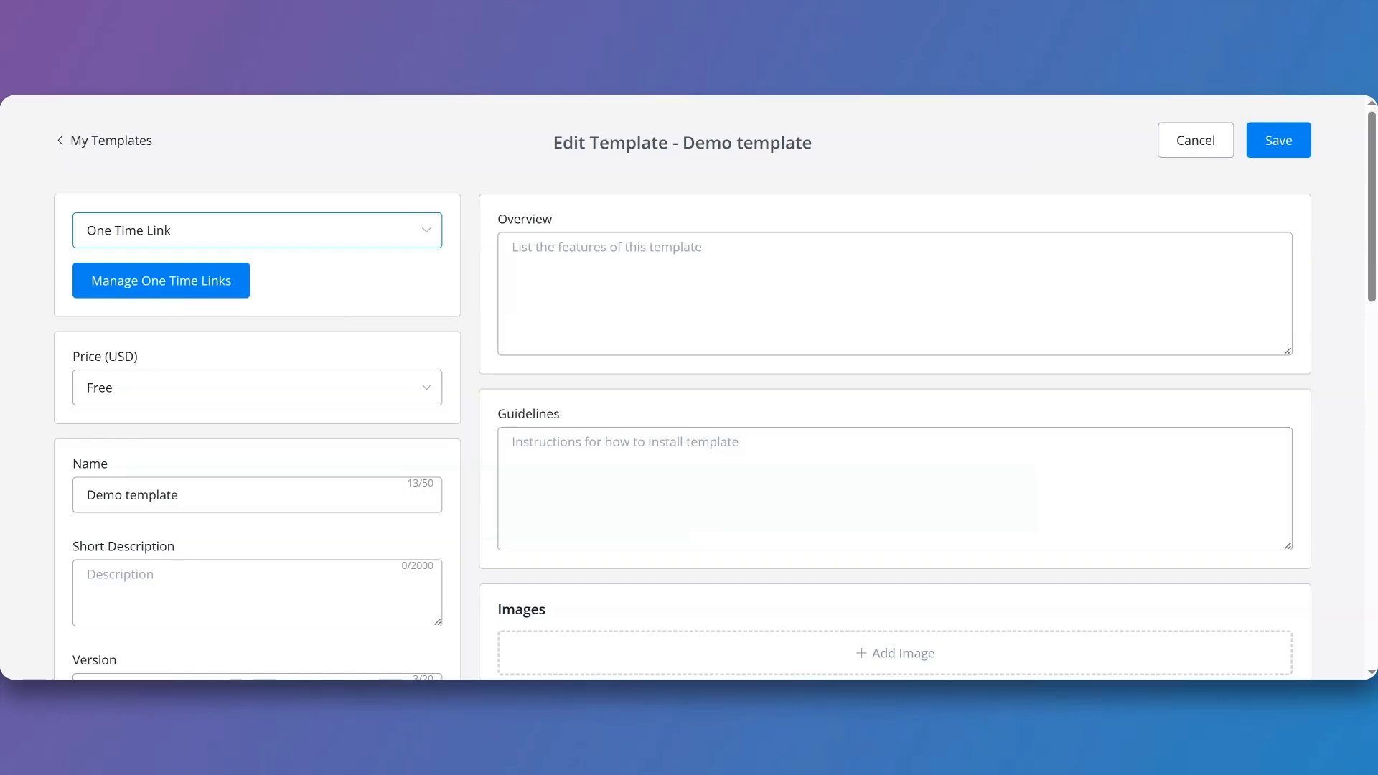
pyautogui.click(175, 234)
pyautogui.click(165, 371)
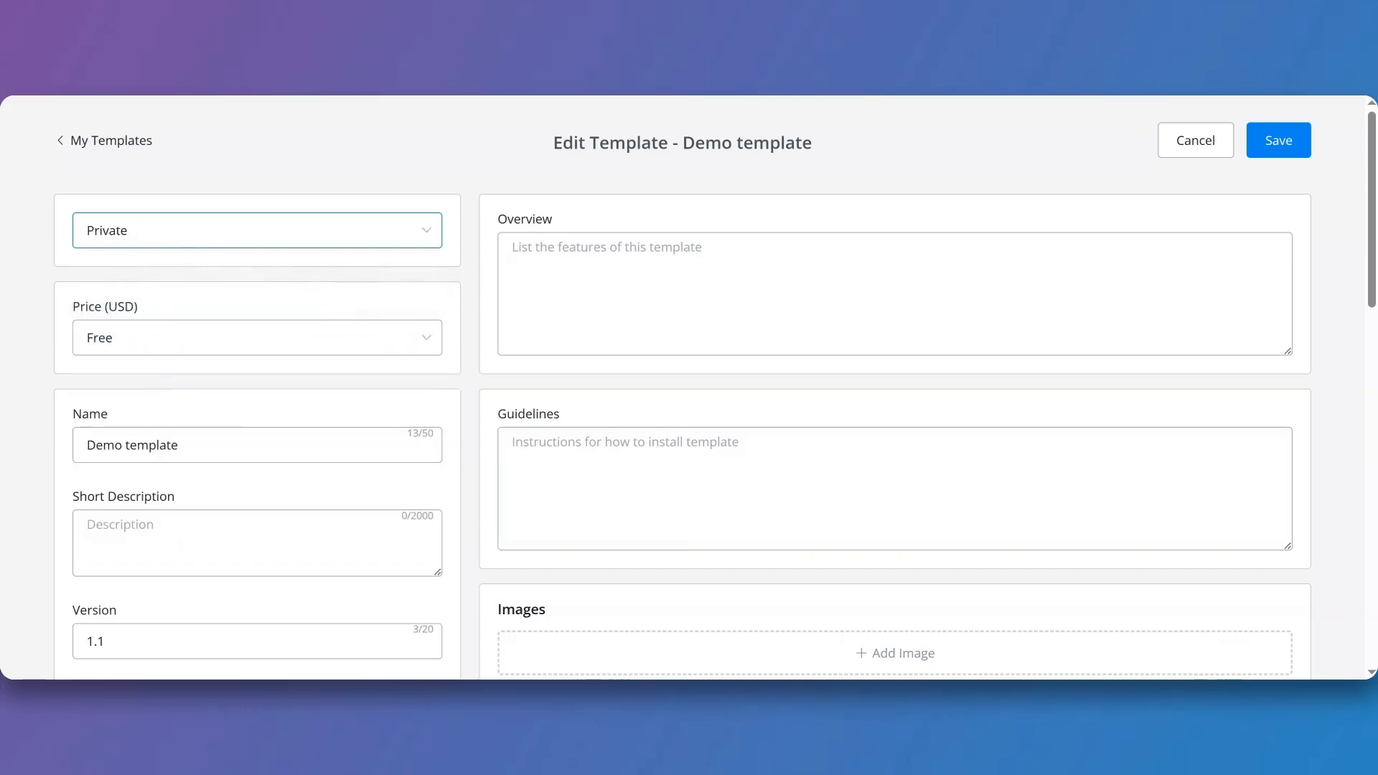
# - Set the Demo template's price to $9.00 and look through the other available prices
pyautogui.click(198, 342)
pyautogui.click(101, 419)
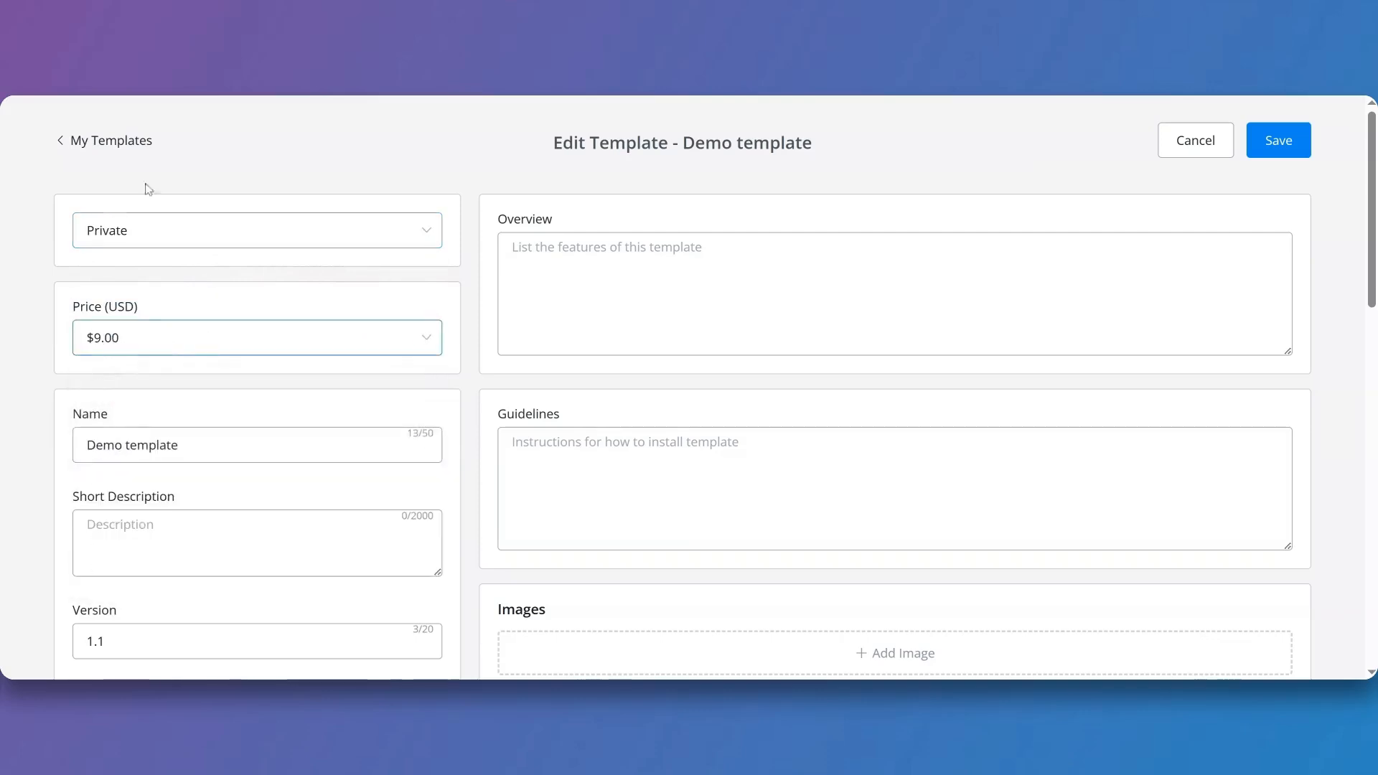
pyautogui.click(113, 345)
pyautogui.scroll(-3, 101, 456)
pyautogui.scroll(3, 101, 456)
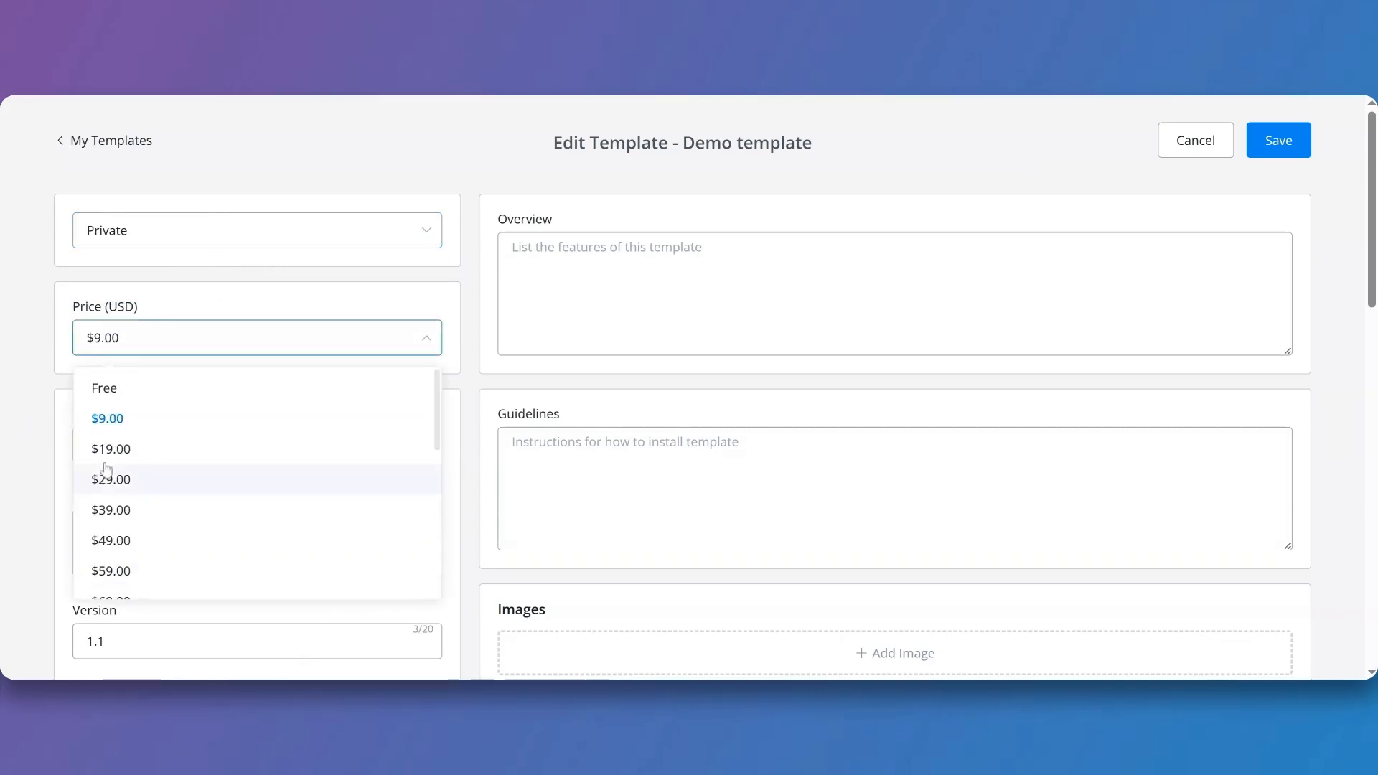
pyautogui.click(265, 308)
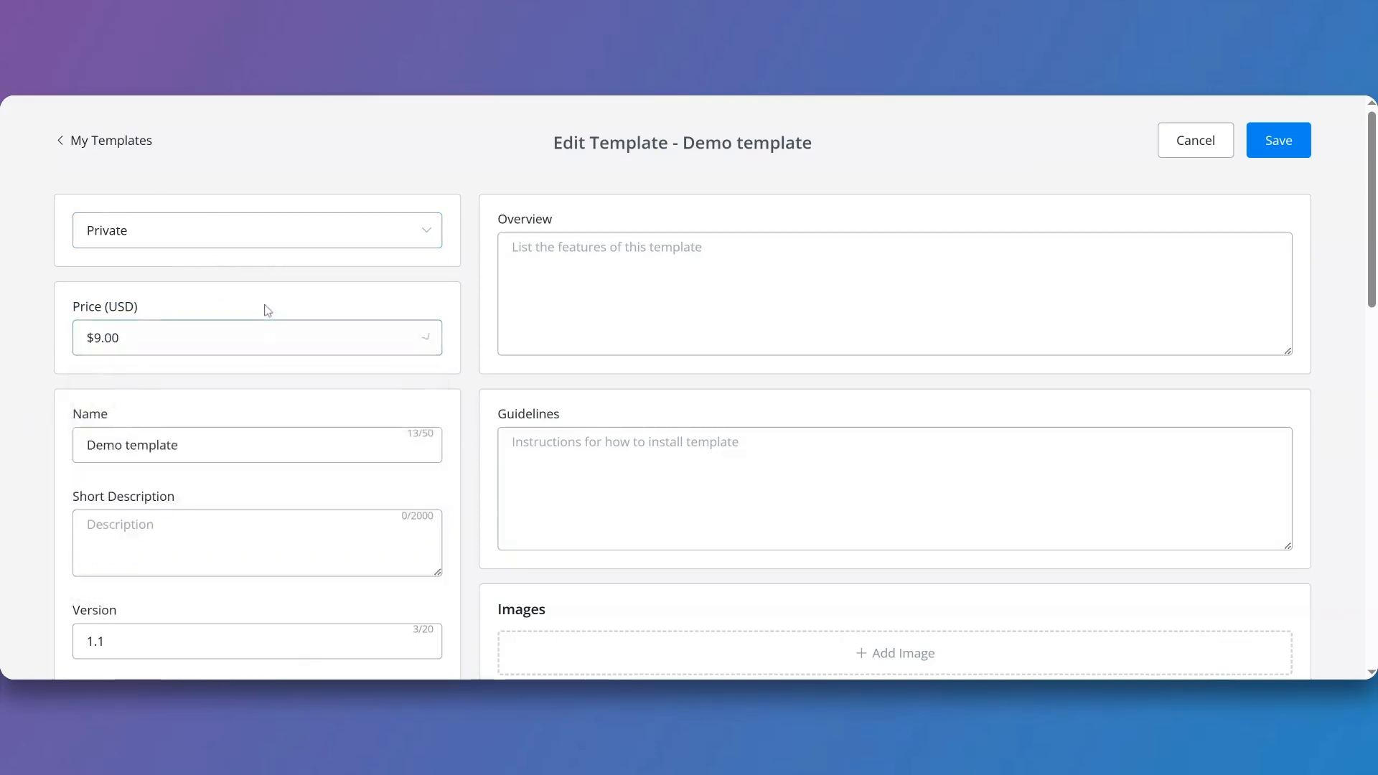
# - Review the Demo template's name, short description, version and permission settings
pyautogui.scroll(-1, 267, 312)
pyautogui.scroll(-1, 269, 315)
pyautogui.click(205, 270)
pyautogui.click(181, 357)
pyautogui.scroll(-2, 144, 356)
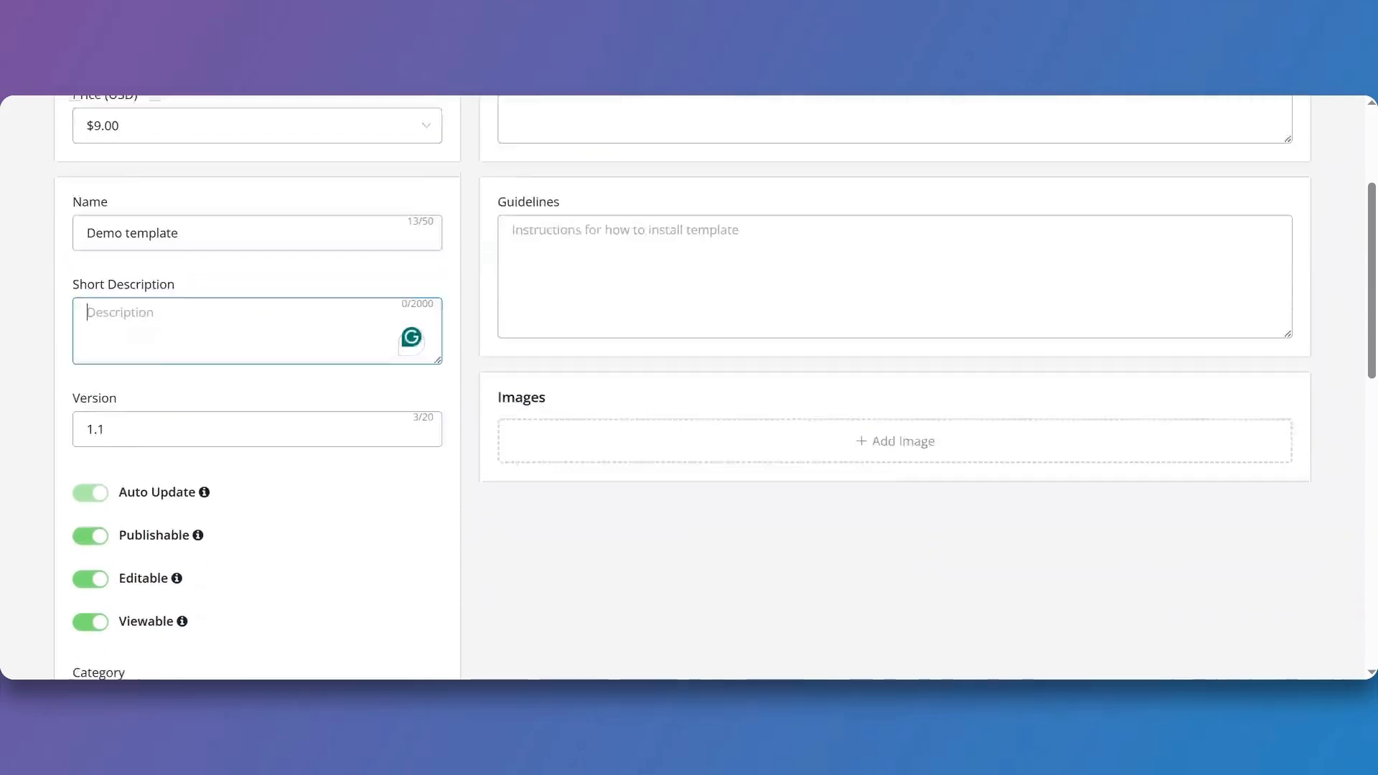
pyautogui.click(302, 287)
pyautogui.scroll(-2, 305, 316)
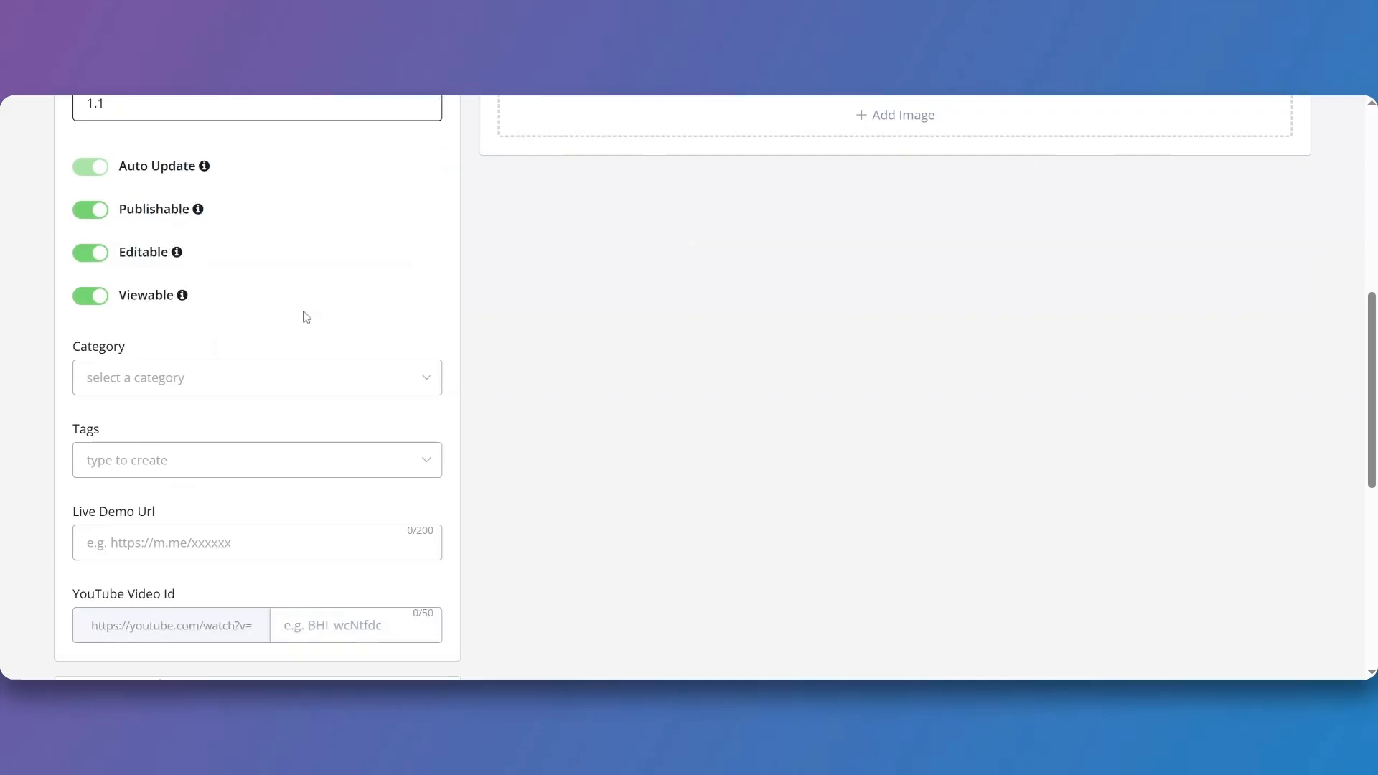
# - Browse the available template categories and review the tags, live demo URL and YouTube video fields
pyautogui.click(232, 392)
pyautogui.scroll(-6, 209, 514)
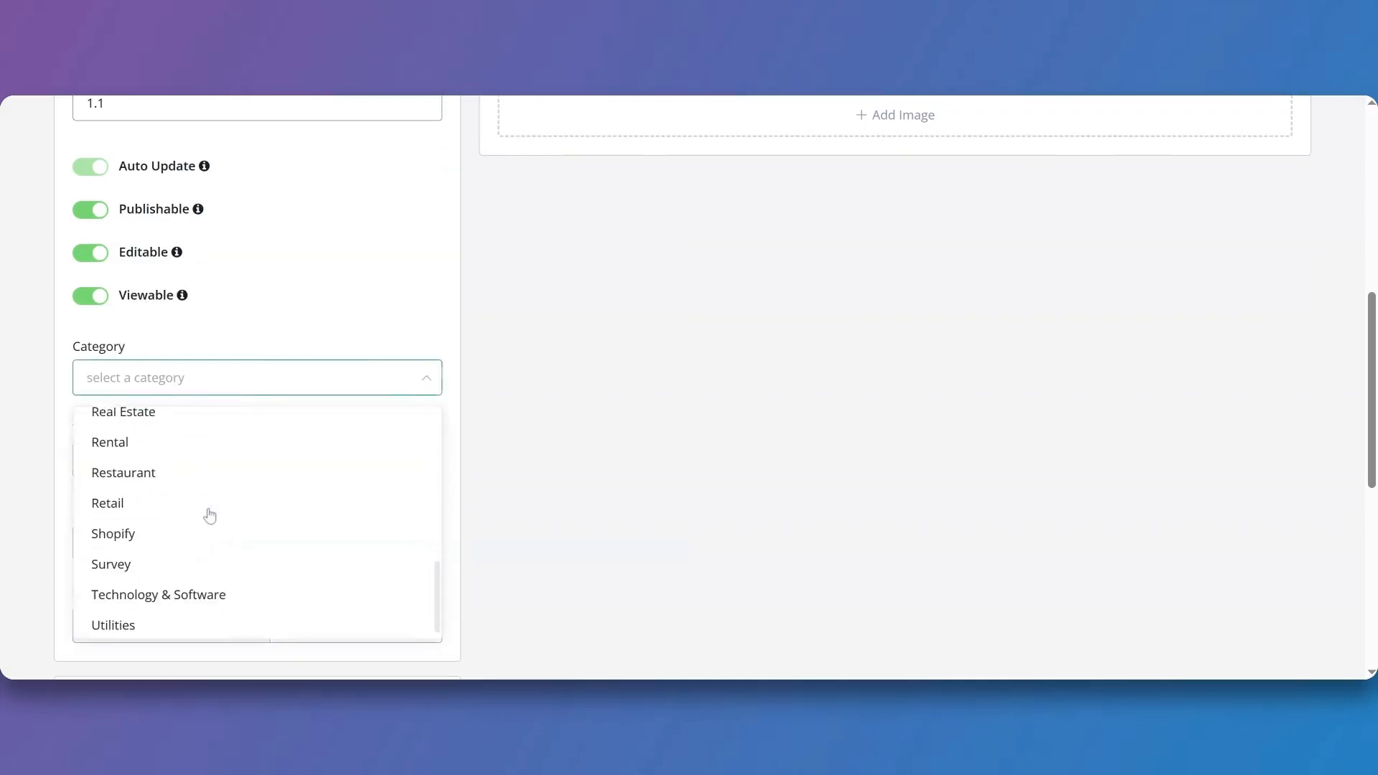
pyautogui.click(252, 401)
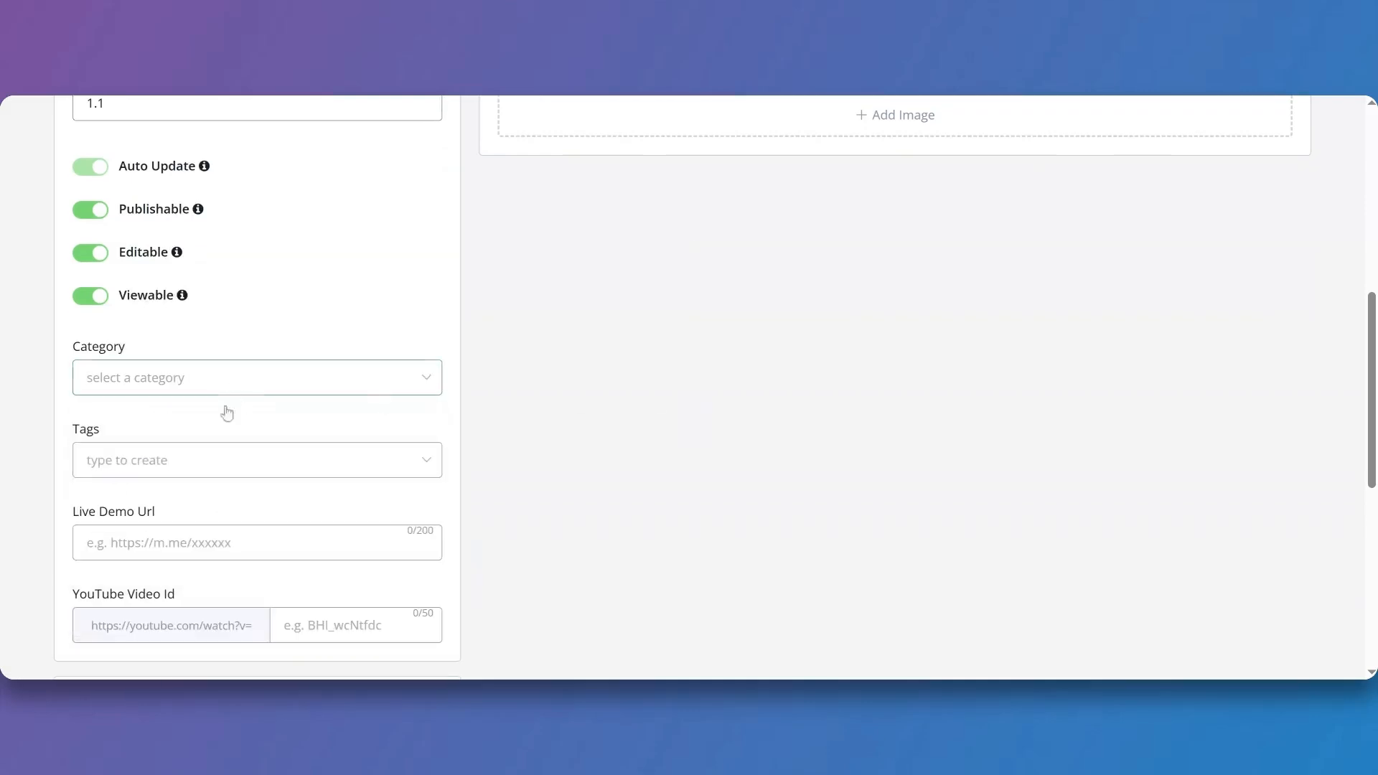
pyautogui.press('Tab')
pyautogui.scroll(-2, 237, 323)
pyautogui.click(235, 322)
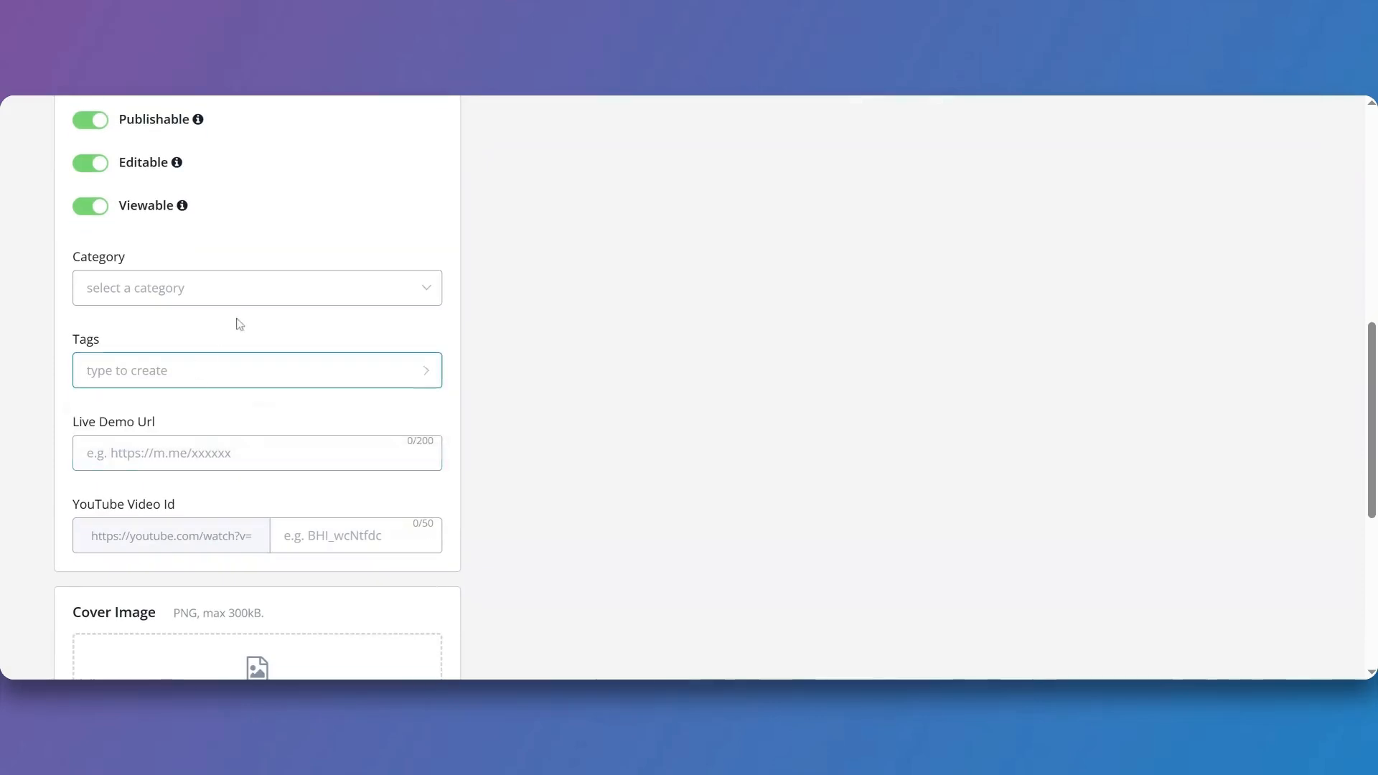